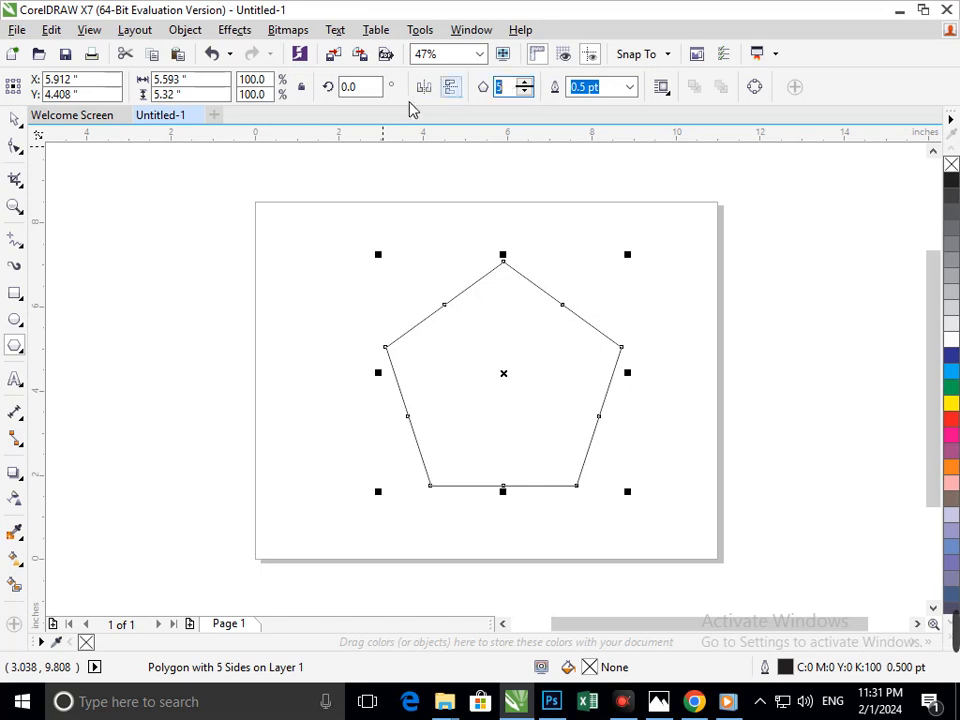
Reduce the polygon to 3 sides and resize the triangle to about 6.06 inches wide by 7.22 inches high.
key(Return)
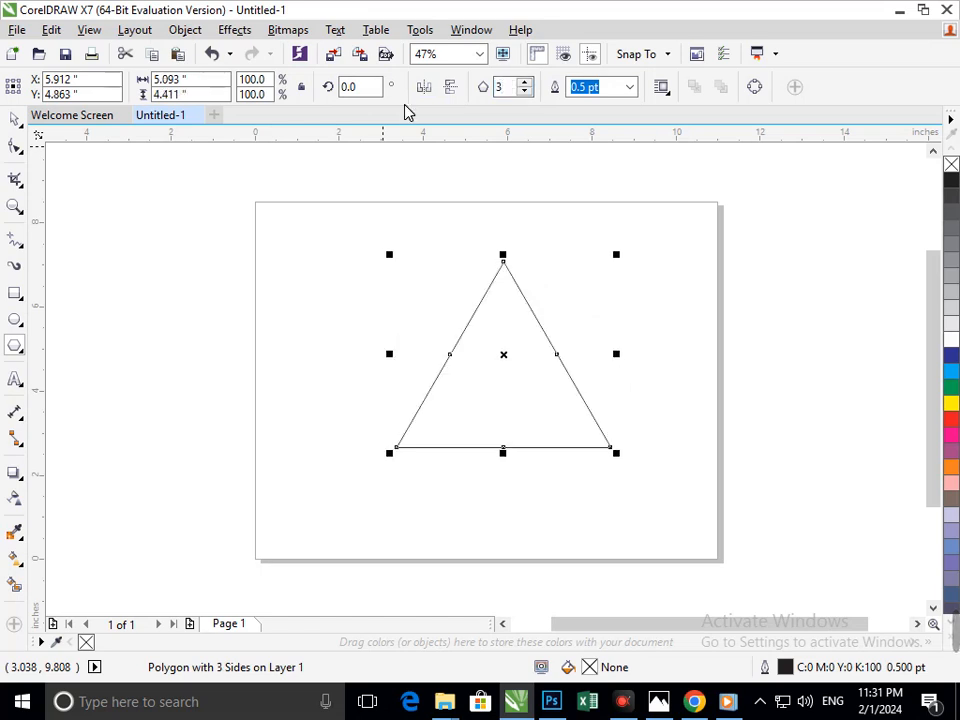
drag(389, 453, 321, 512)
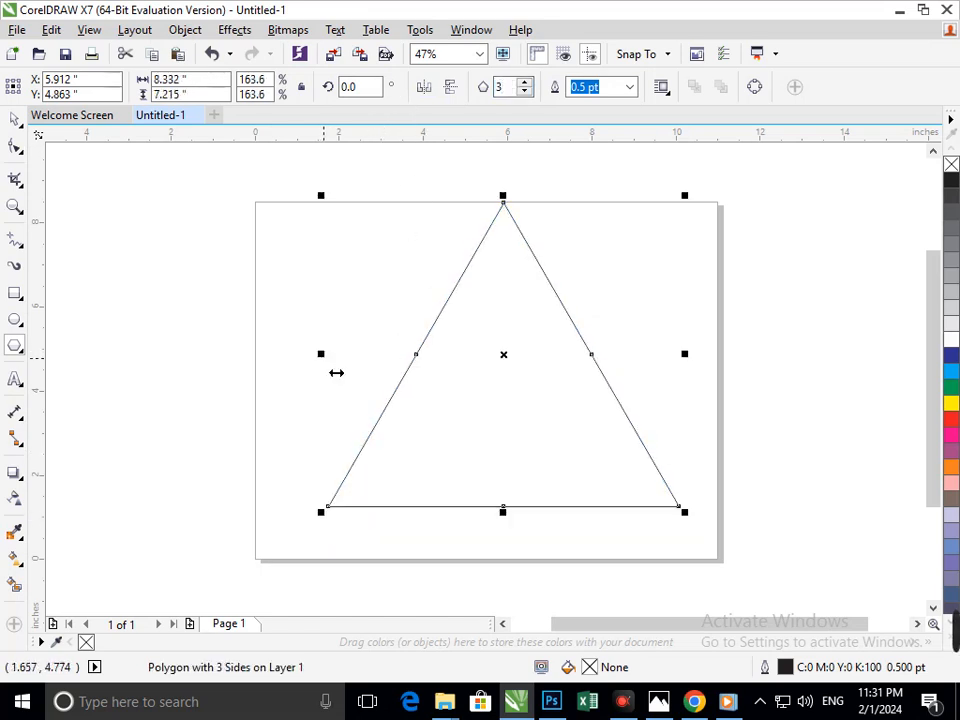
drag(336, 372, 381, 394)
Move the triangle down and left, centring it at about X 5.31, Y 4.02 inches on the page.
click(14, 118)
click(403, 386)
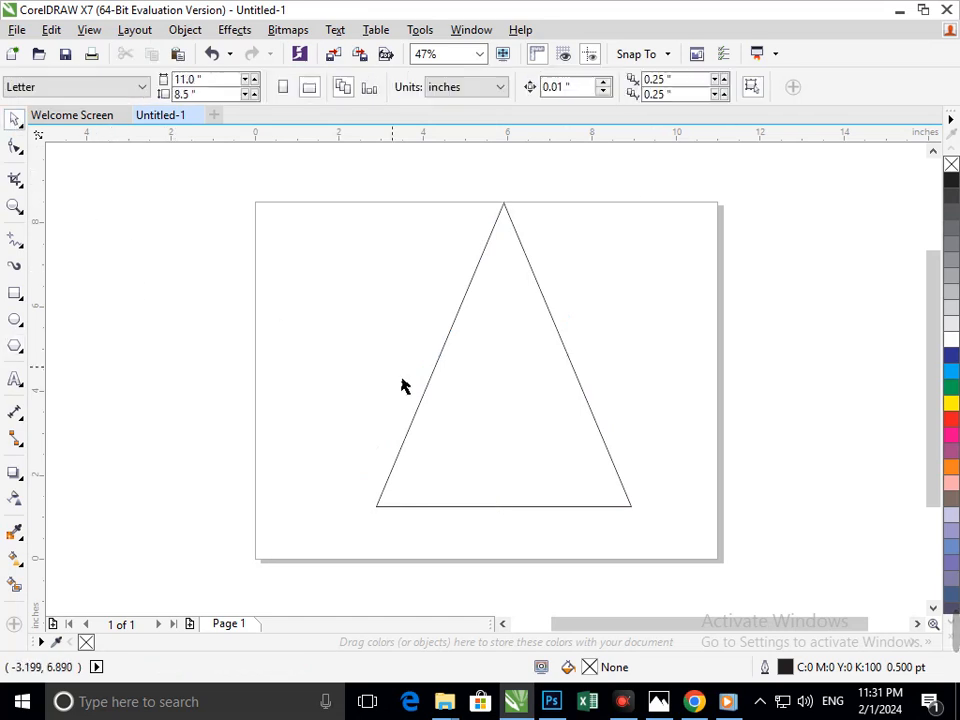
drag(487, 413, 441, 449)
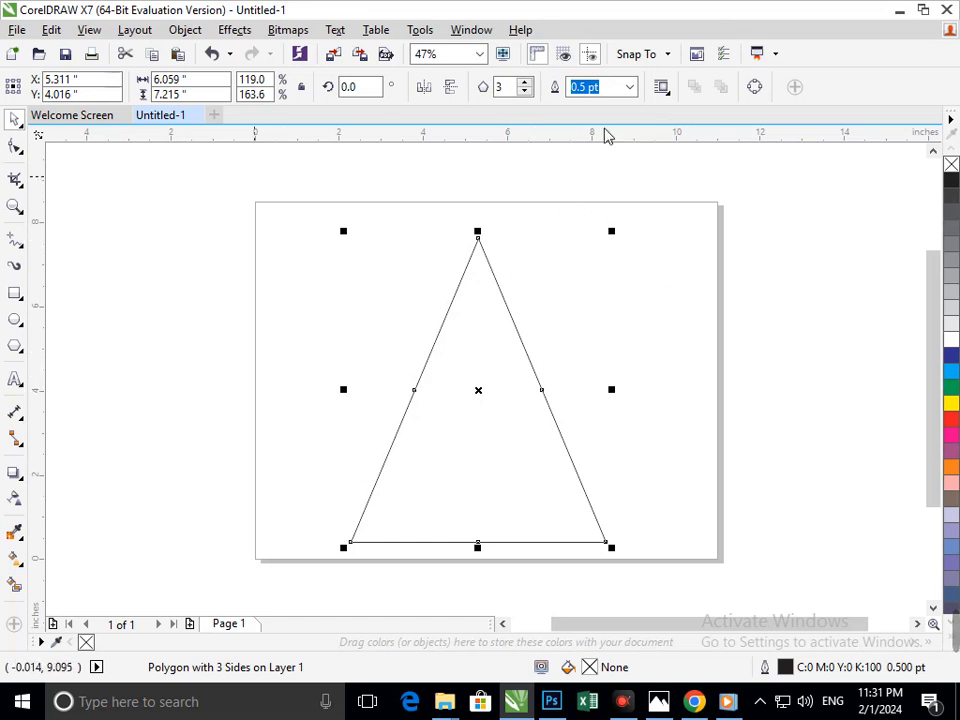
Draw a tall, narrow rectangle about 1.27 by 5.7 inches over the triangle's right side.
click(15, 293)
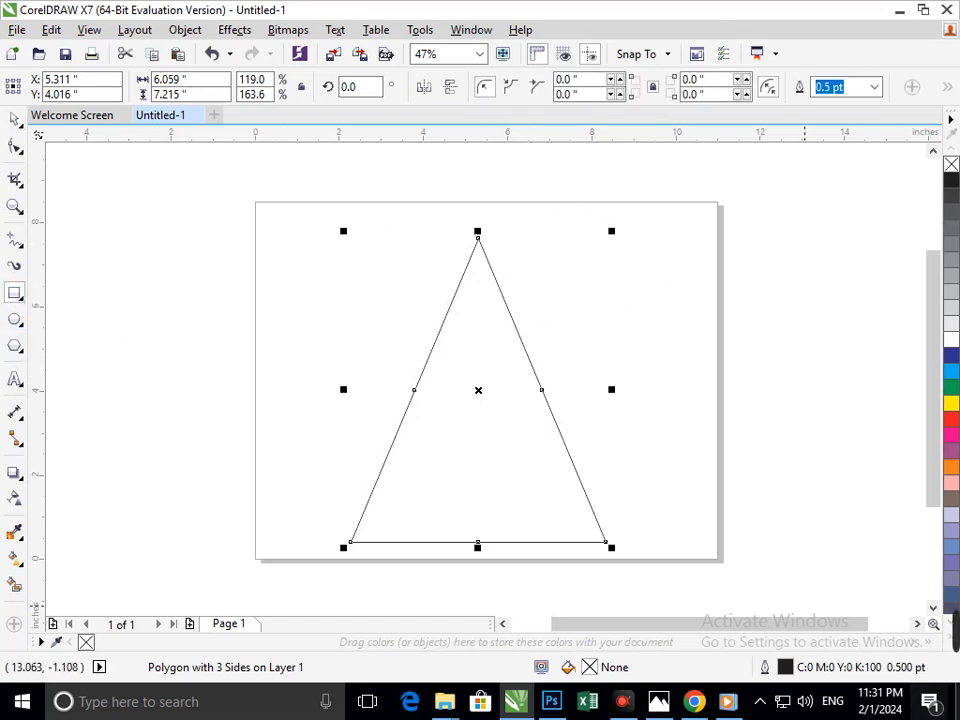
mouse_move(528, 208)
mouse_down()
mouse_move(609, 405)
mouse_move(564, 435)
mouse_move(590, 458)
mouse_up()
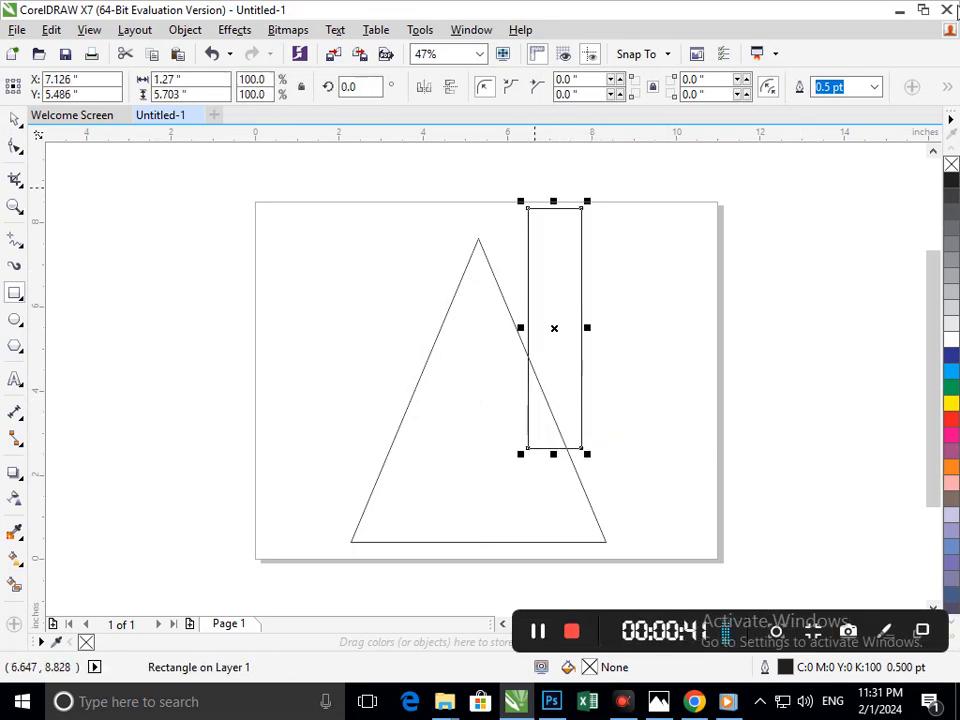
Skew the rectangle parallel to the triangle's right edge and position it just beside that edge.
click(8, 124)
click(107, 225)
click(581, 435)
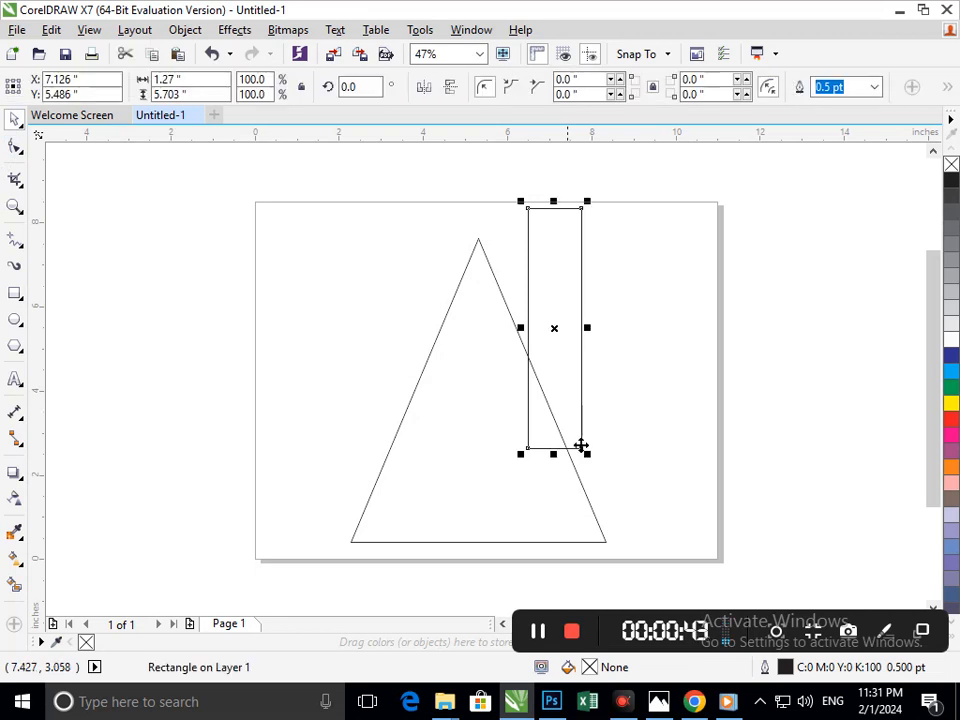
click(581, 446)
drag(563, 477, 659, 482)
drag(632, 418, 598, 444)
click(615, 468)
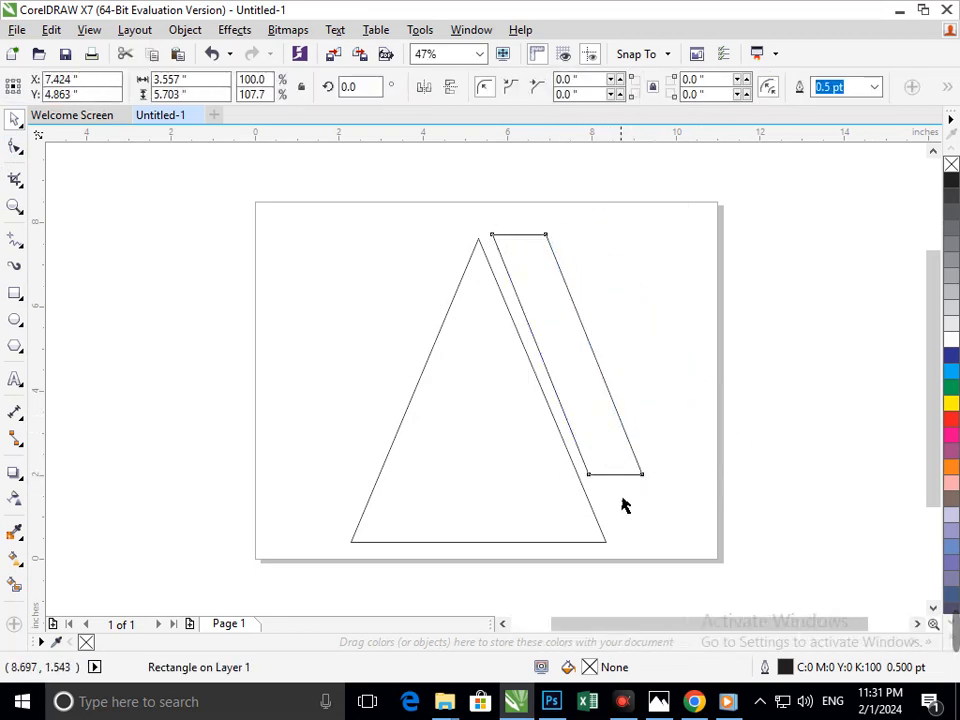
drag(568, 482, 578, 496)
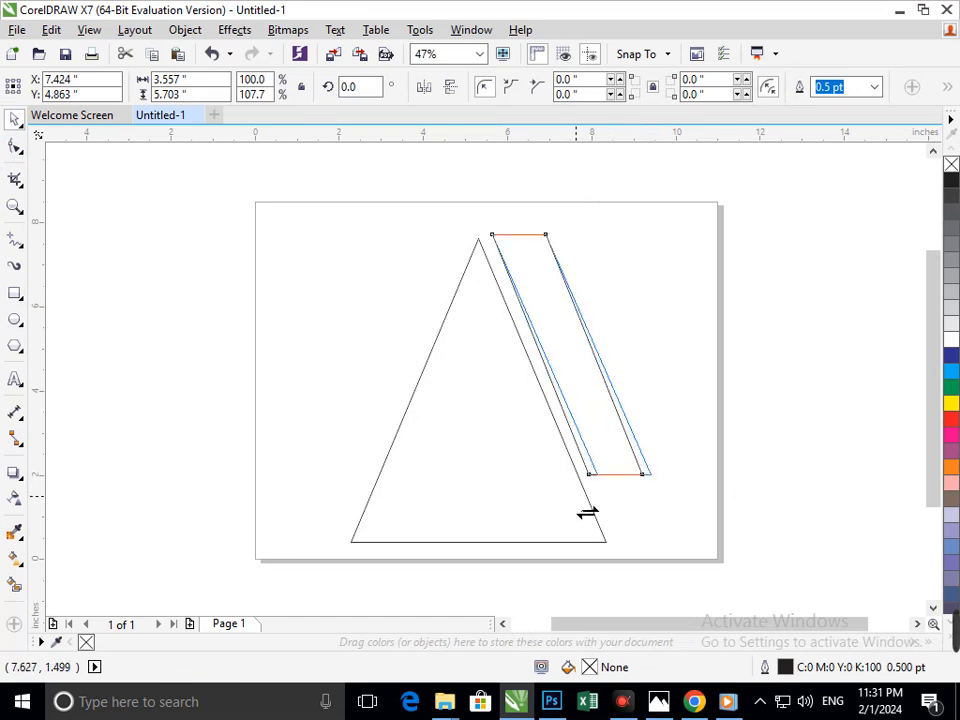
click(680, 470)
click(626, 462)
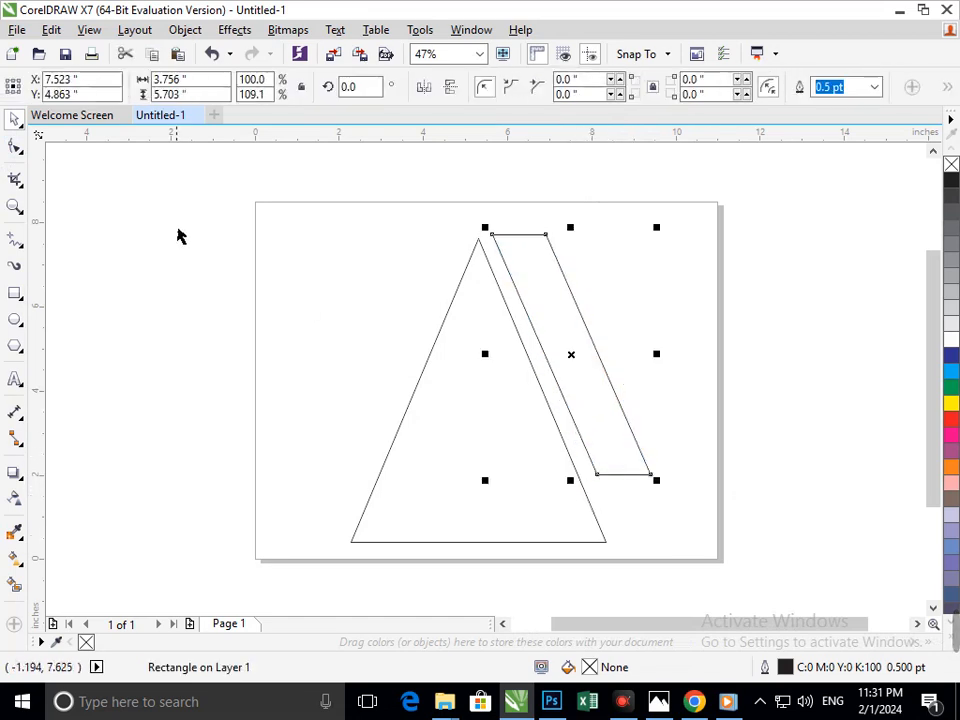
Shorten the slanted bar along its own slope to about 2.66 inches high by moving its two lower nodes up.
click(15, 146)
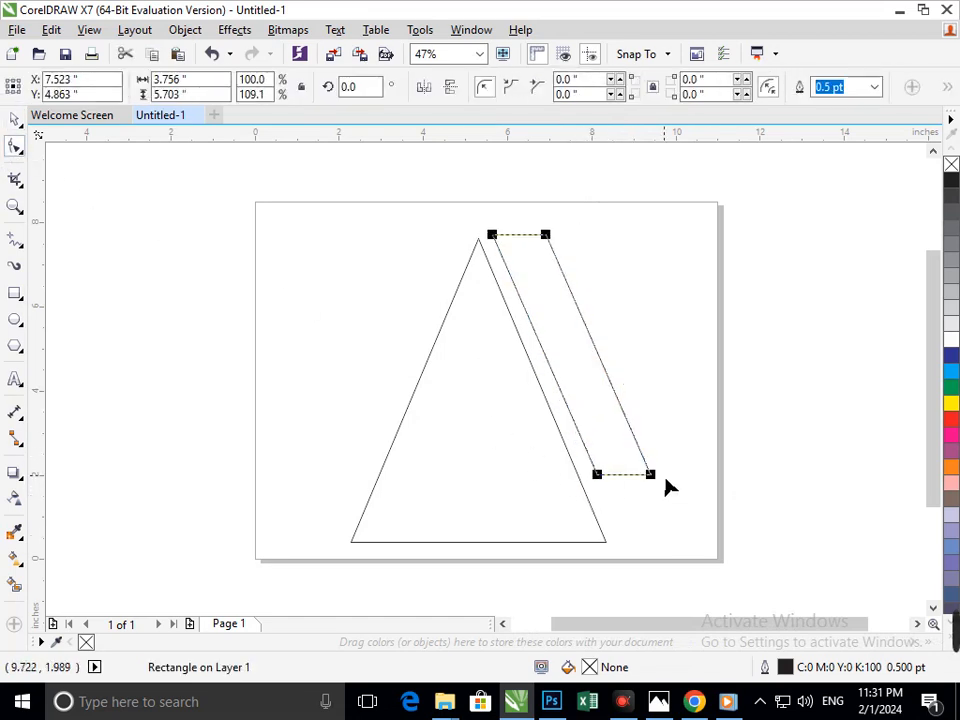
drag(684, 510, 508, 442)
drag(597, 475, 541, 347)
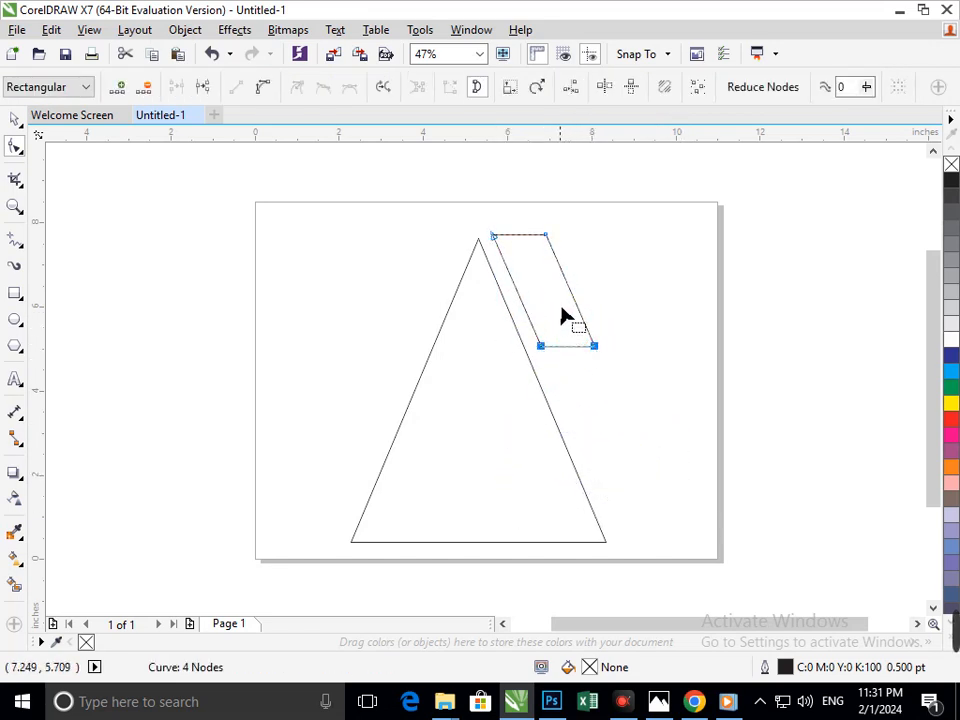
Create a copy of the slanted bar rotated about 65.66° and place it as a horizontal arm at the bar's upper end.
click(15, 119)
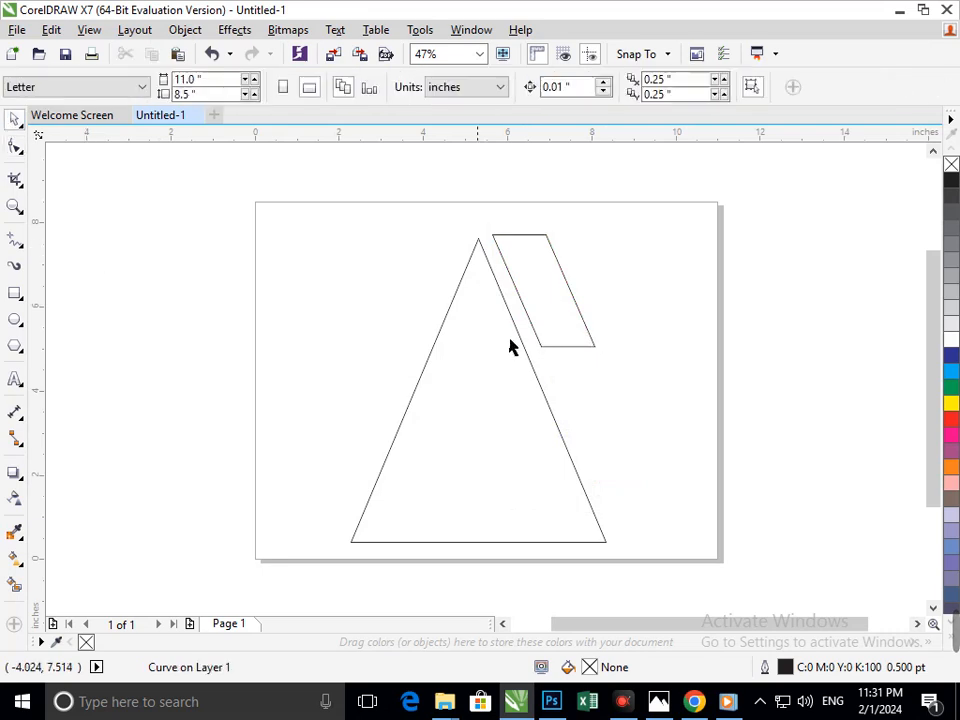
click(556, 347)
click(568, 353)
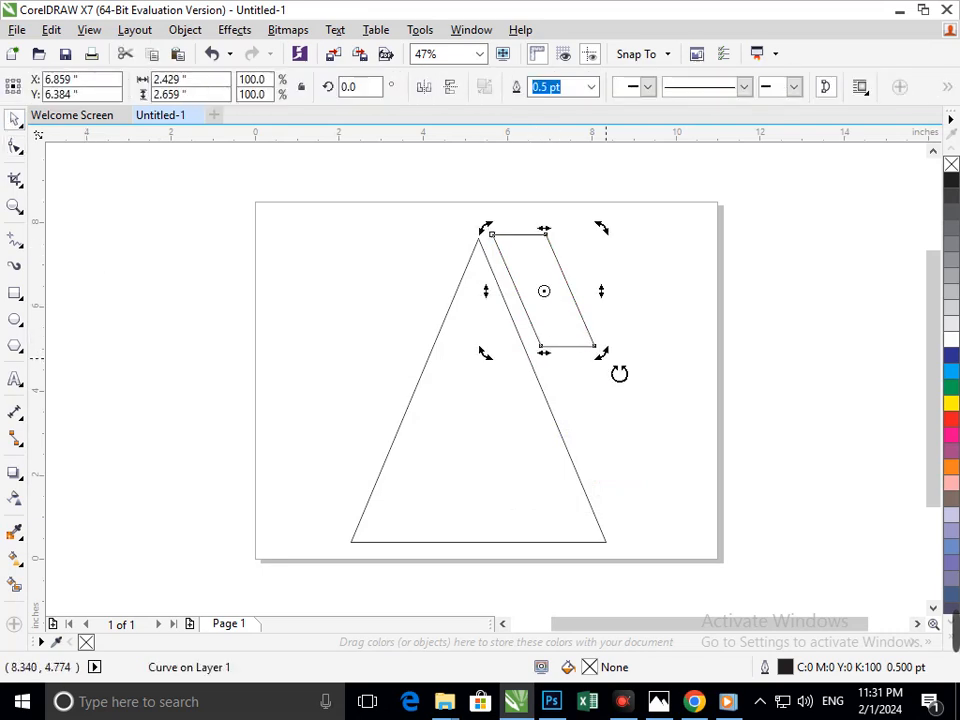
drag(619, 373, 626, 272)
right_click(626, 272)
click(644, 341)
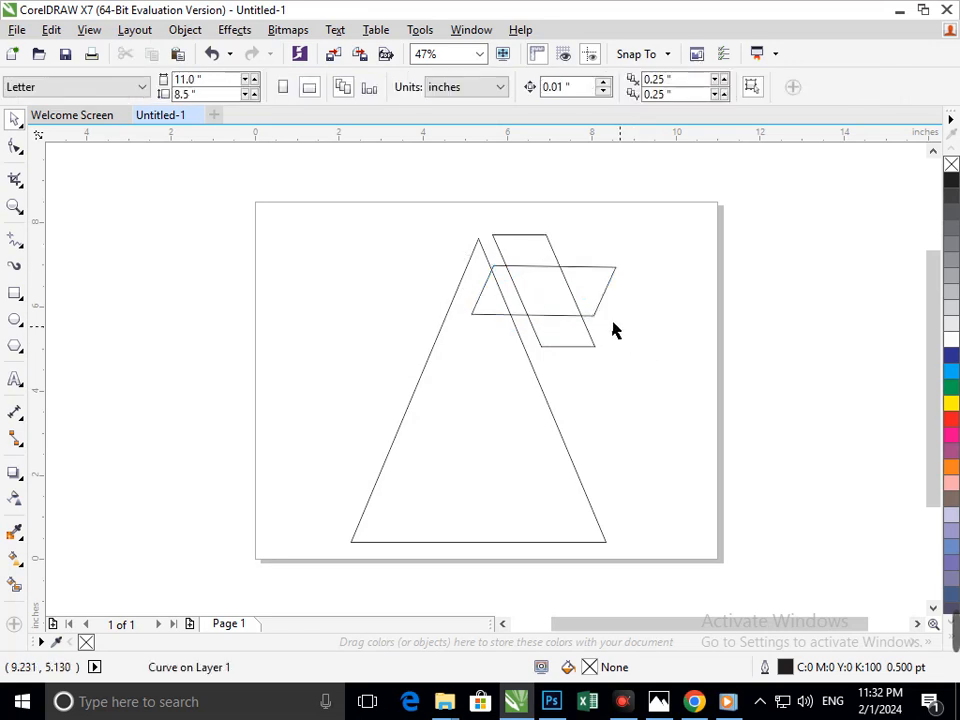
drag(489, 302, 549, 272)
click(630, 333)
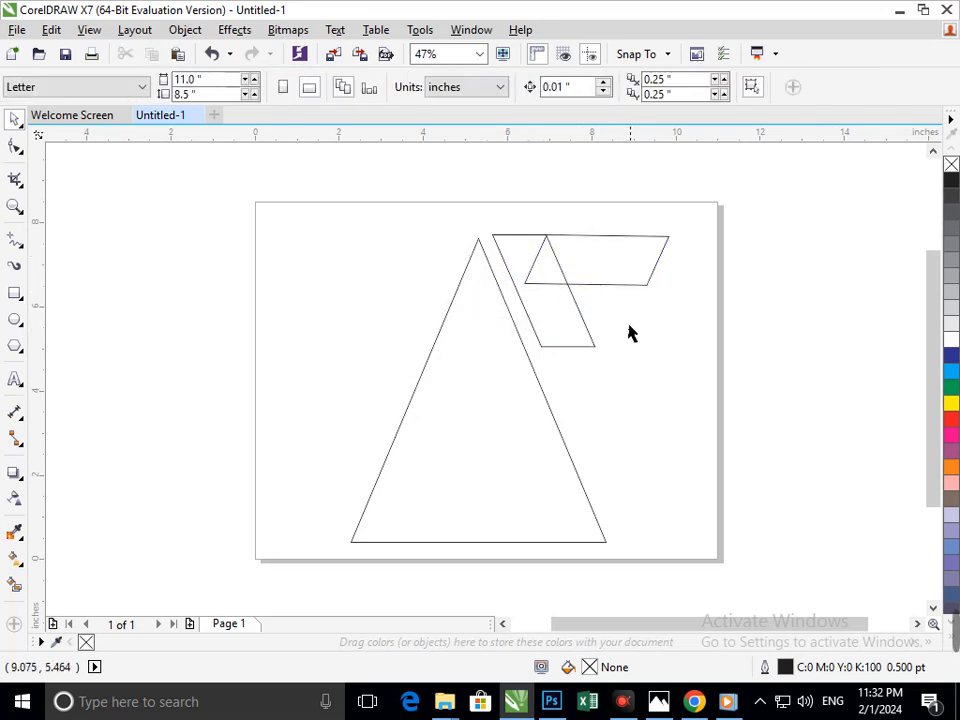
Copy the horizontal arm below the first, slant its left end along the triangle, and shorten it to about 2.86 inches wide.
drag(579, 285, 531, 325)
click(15, 146)
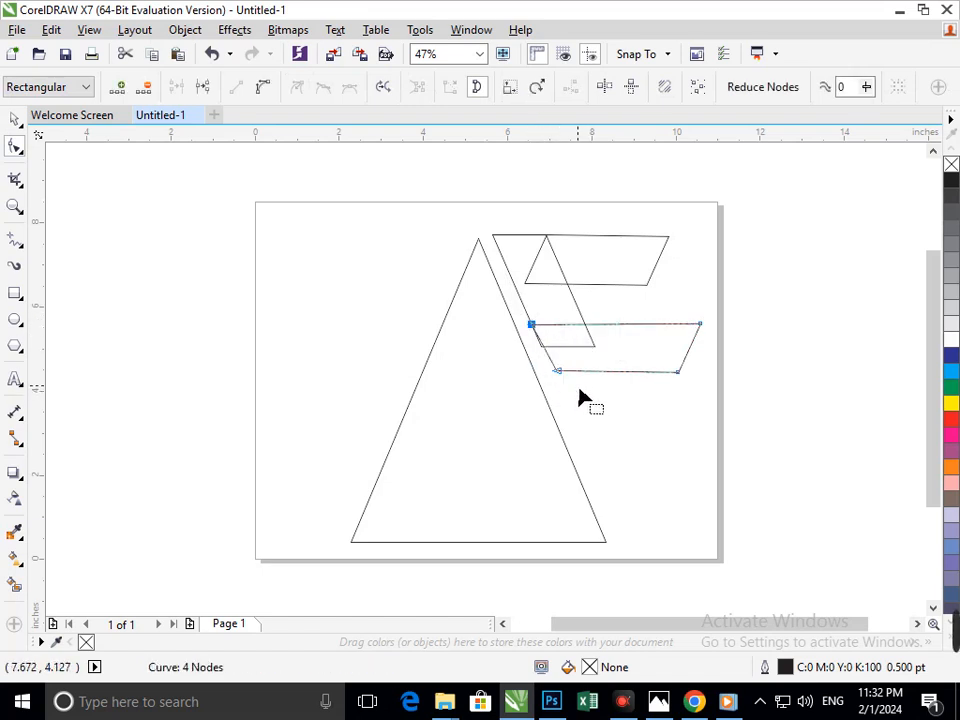
mouse_move(557, 371)
mouse_down()
mouse_move(545, 376)
mouse_move(556, 393)
mouse_up()
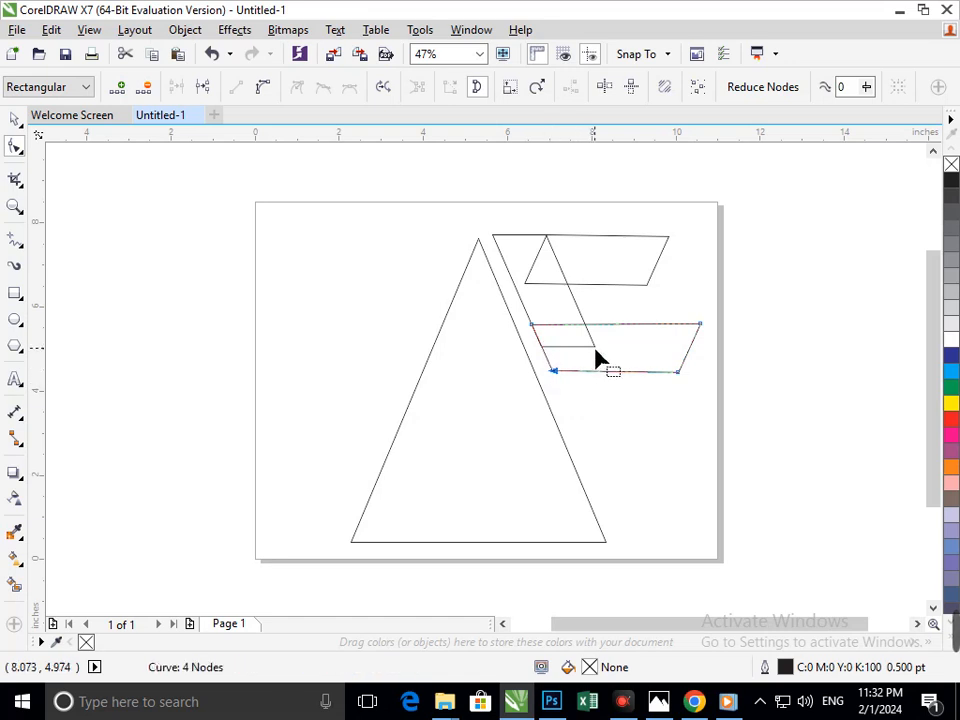
drag(731, 317, 632, 380)
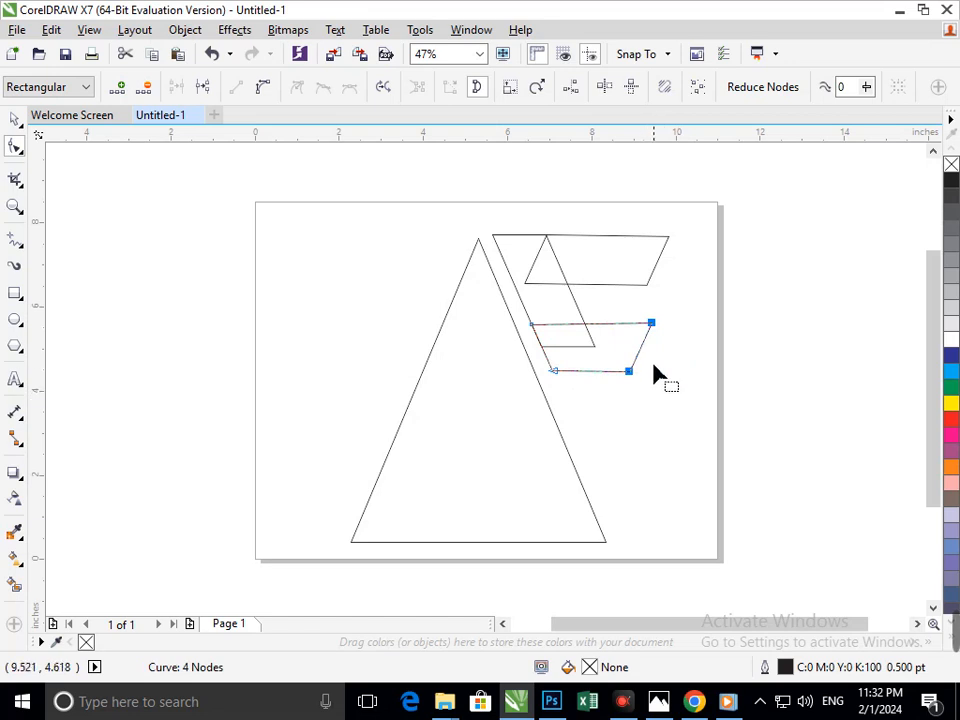
Create a copy of the lower arm rotated to about 162.4° and place it hanging from the arm's right end.
click(16, 120)
click(591, 372)
click(588, 373)
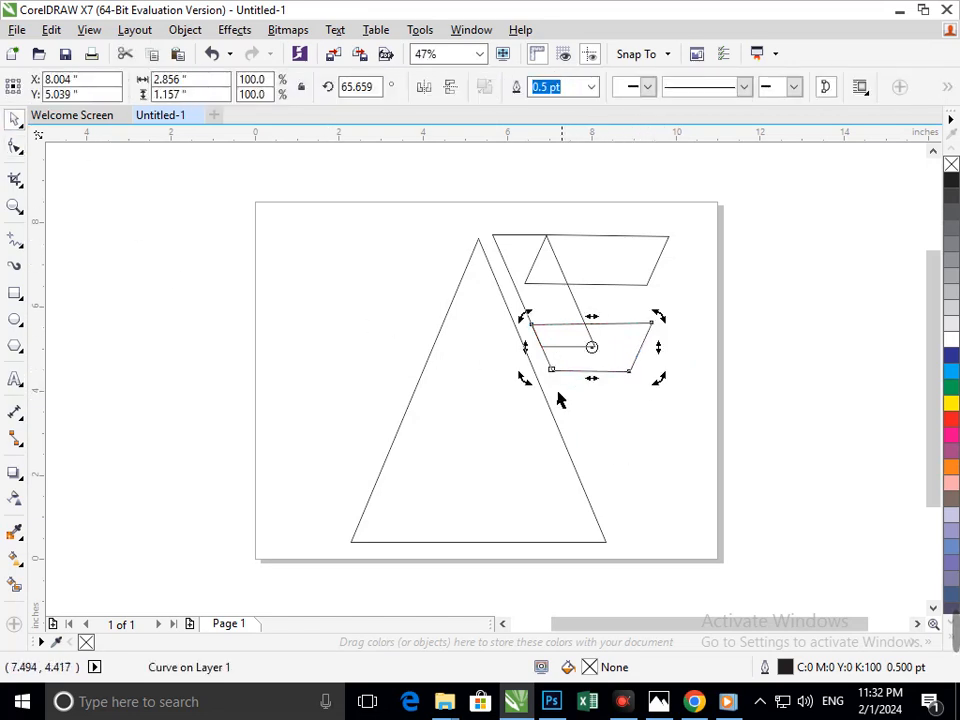
drag(524, 378, 656, 459)
click(602, 399)
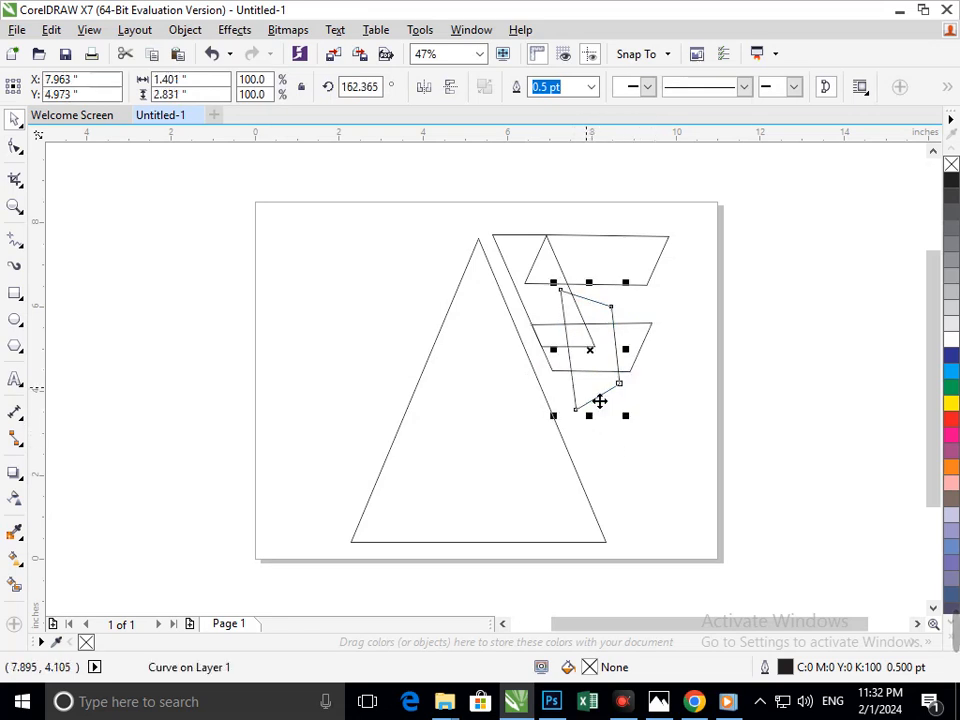
drag(599, 401, 632, 435)
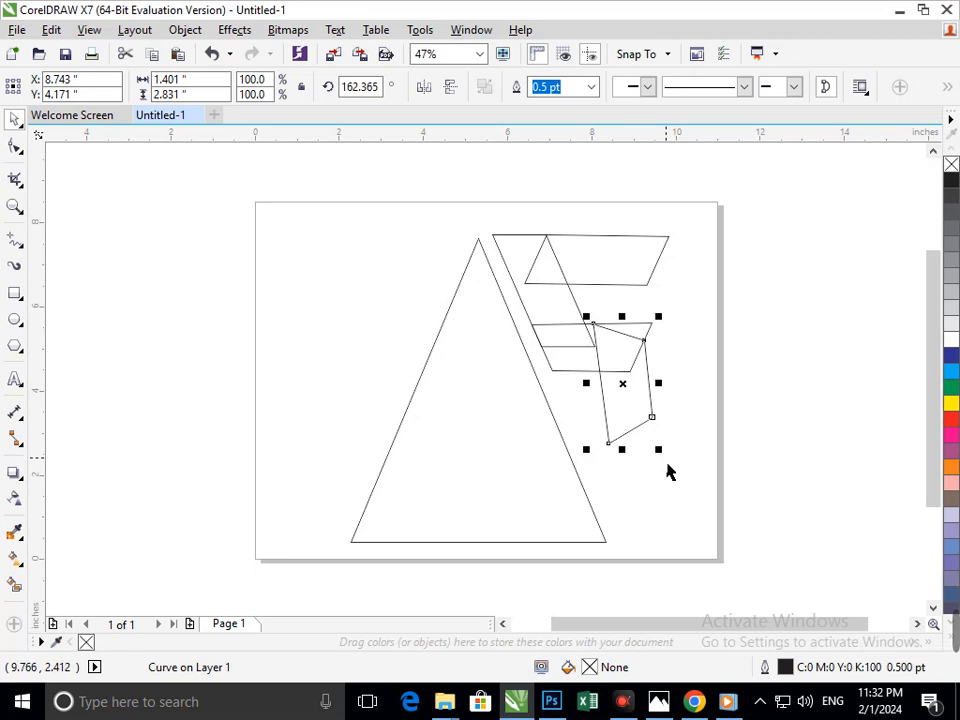
click(752, 422)
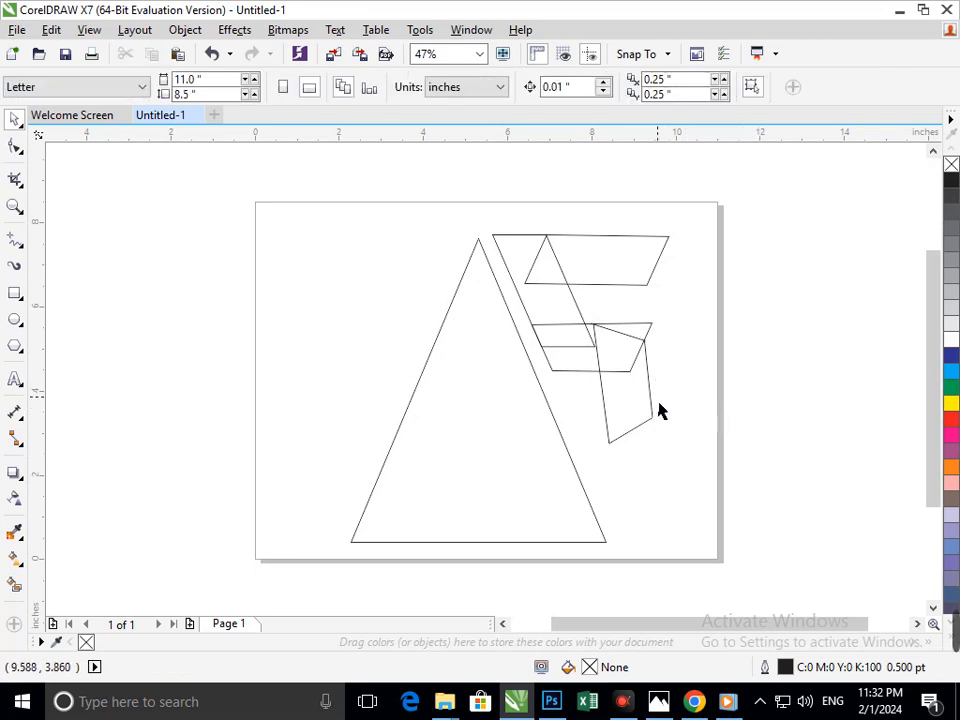
Create a quarter-turn copy of the hanging piece and rotate it slightly further so its long edge lies level.
click(628, 436)
click(632, 435)
drag(602, 469, 748, 480)
click(686, 422)
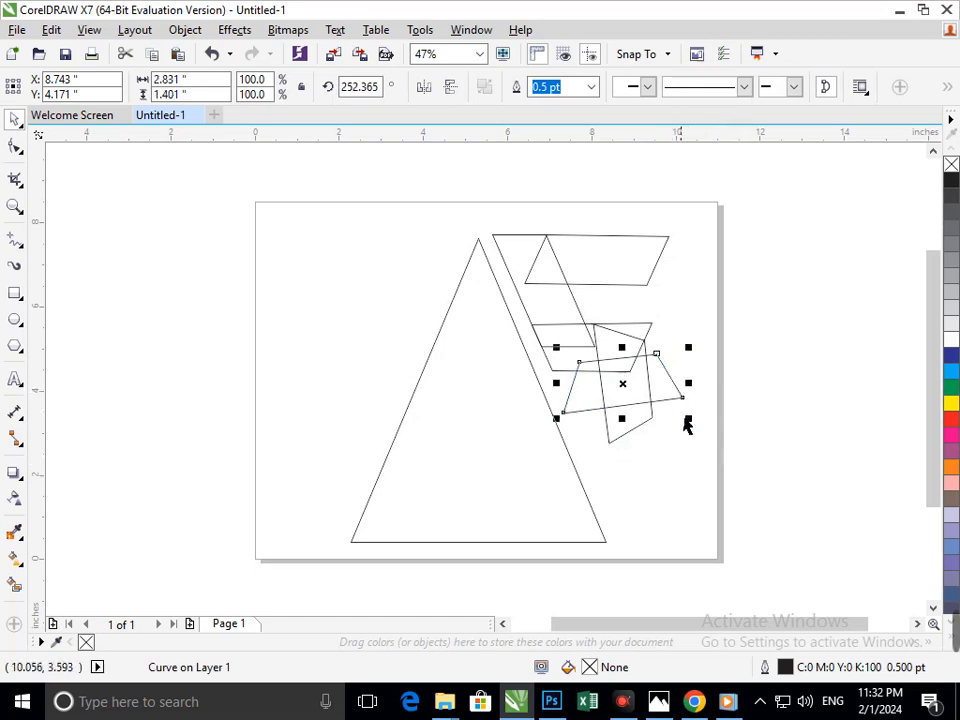
click(689, 408)
mouse_move(707, 439)
mouse_down()
mouse_move(696, 454)
mouse_move(720, 454)
mouse_up()
click(686, 437)
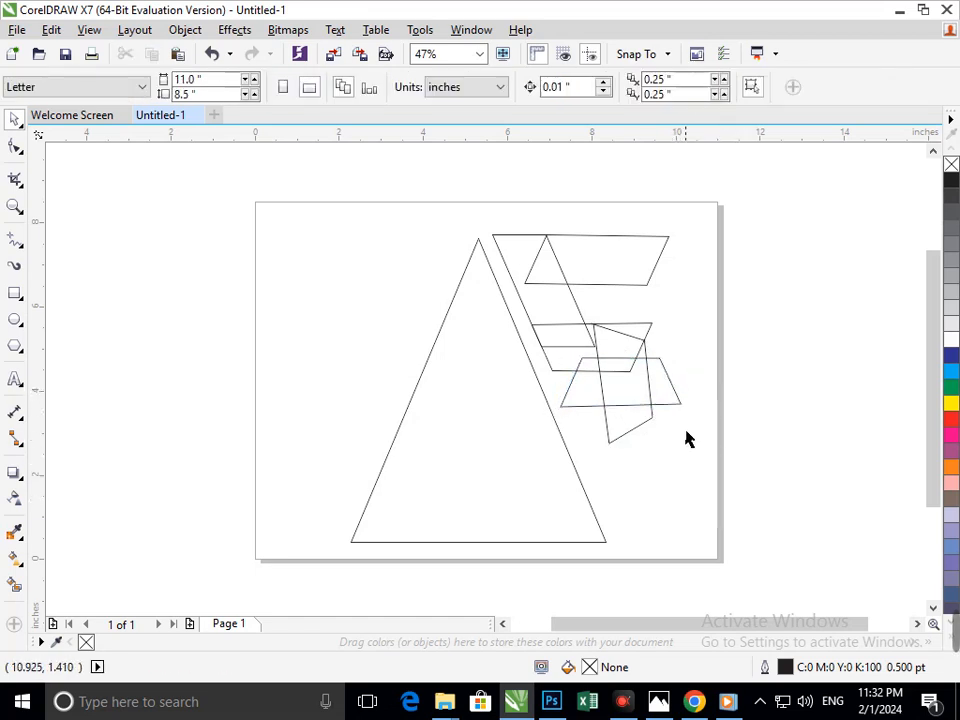
Move the level trapezoid left over the triangle and widen it past both of the triangle's sides as a crossbar.
drag(680, 410, 628, 441)
click(641, 501)
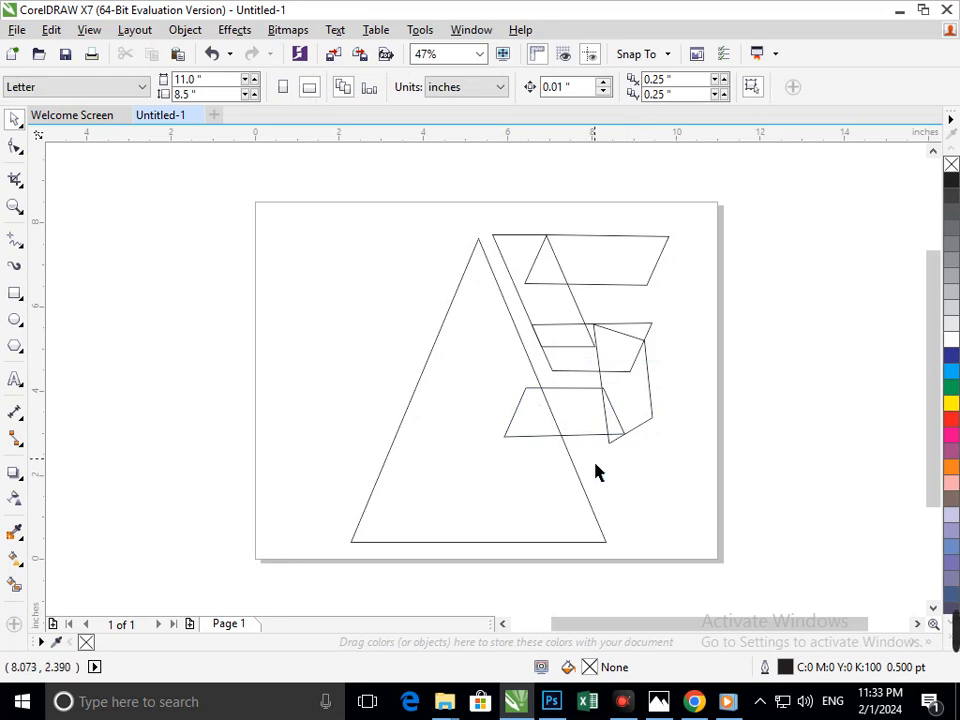
click(527, 441)
drag(505, 424, 358, 428)
click(681, 508)
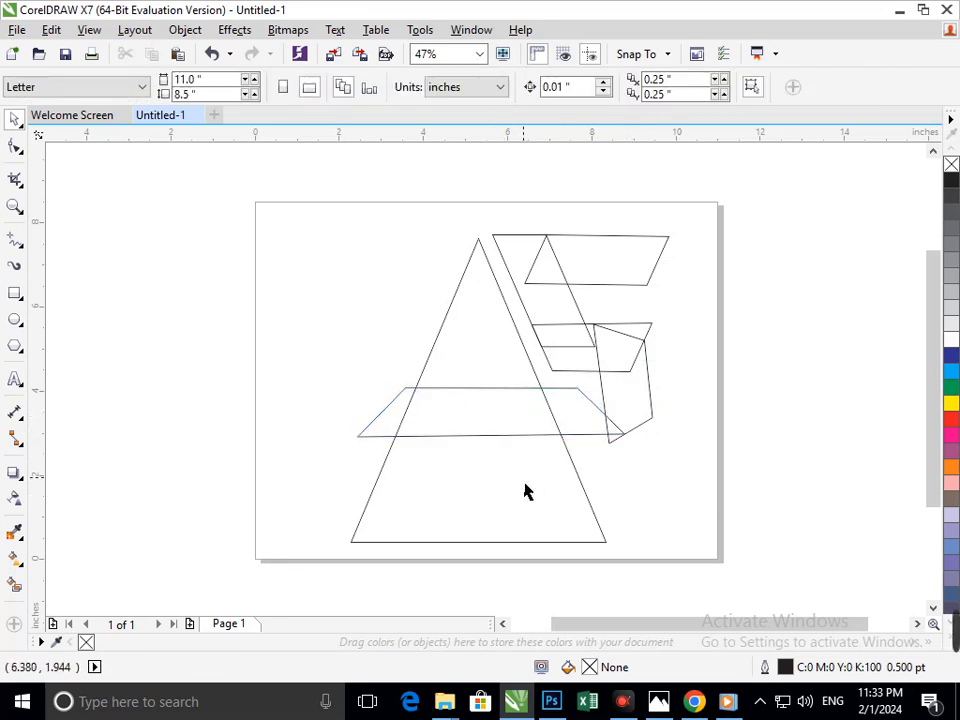
click(459, 525)
drag(355, 403, 399, 435)
key(ctrl+z)
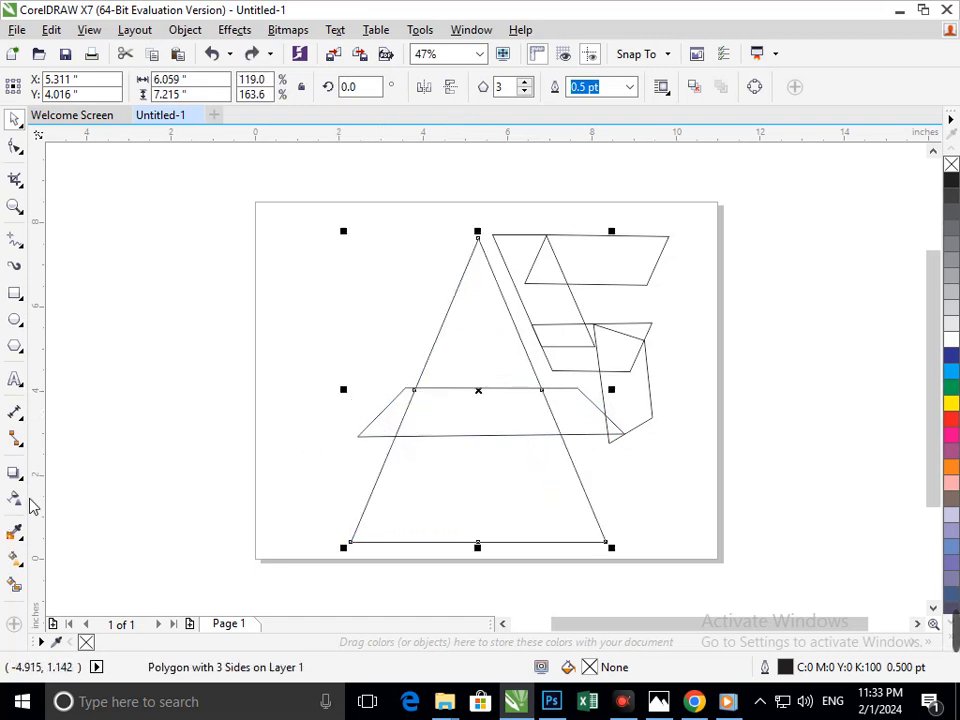
Add a one-step inside contour to the large triangle with an offset of about 0.71 inches.
click(16, 474)
click(94, 512)
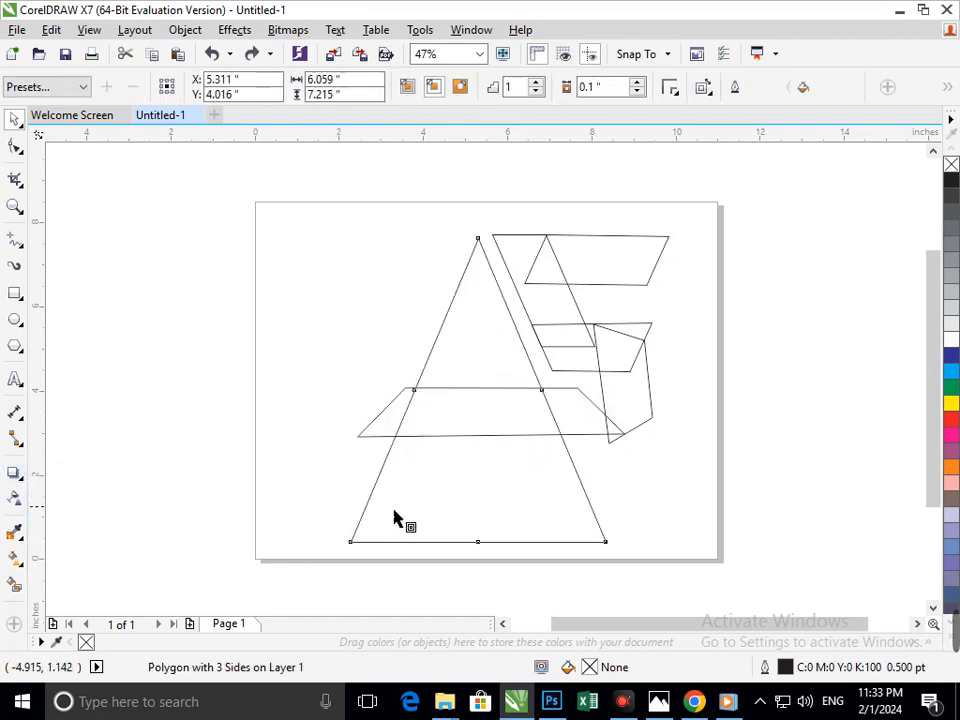
drag(352, 545, 408, 519)
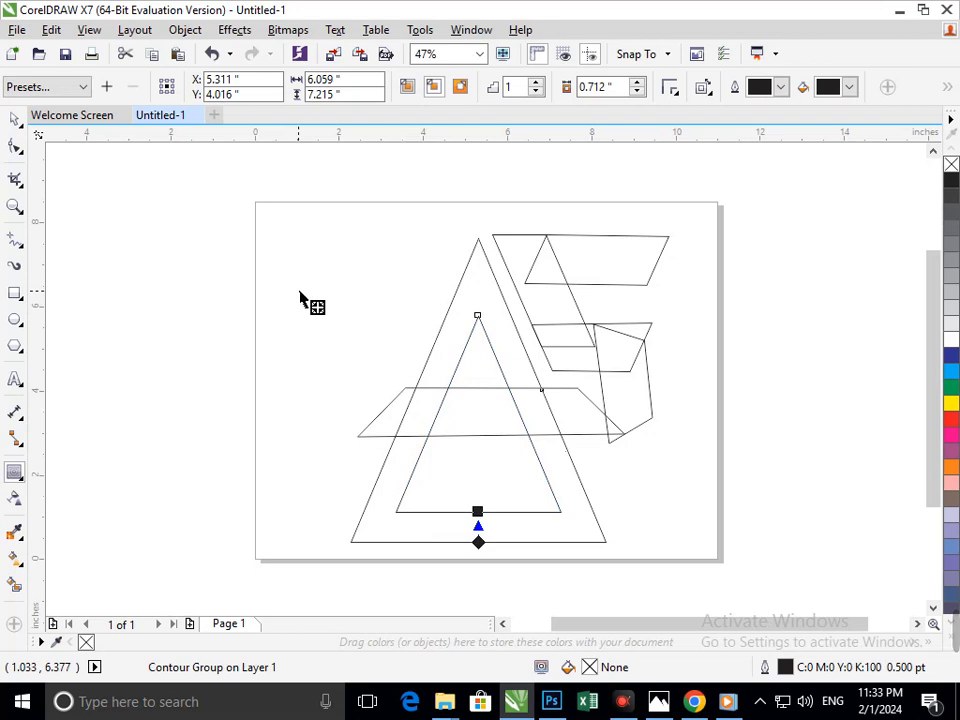
Delete the overlapping inner segments where the slanted bar crosses the two horizontal arms, using Virtual Segment Delete.
click(20, 184)
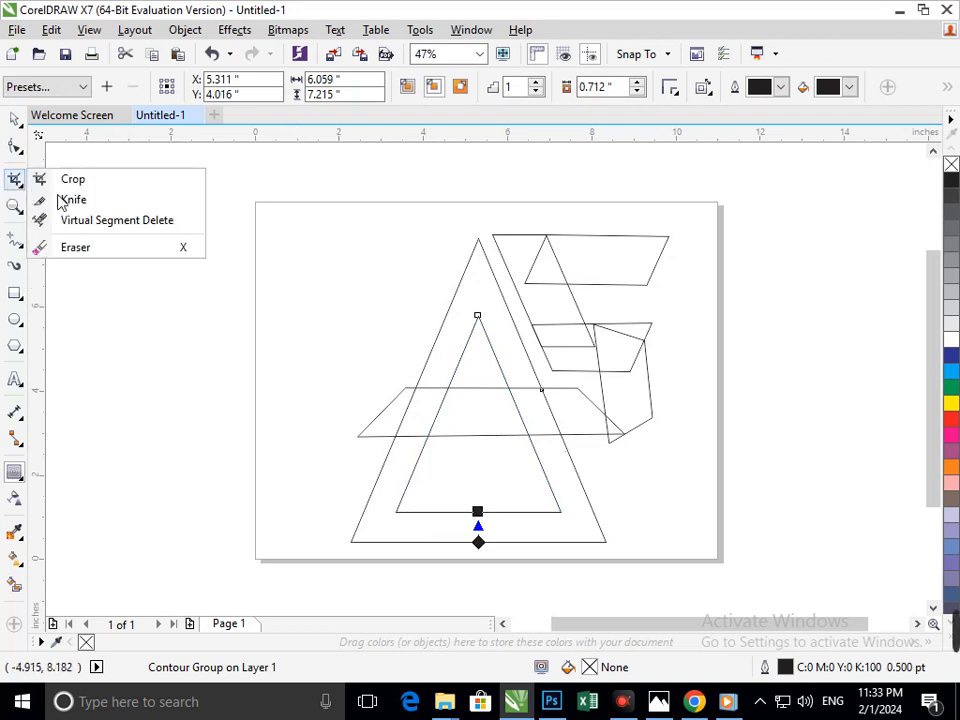
click(117, 222)
click(526, 272)
click(556, 271)
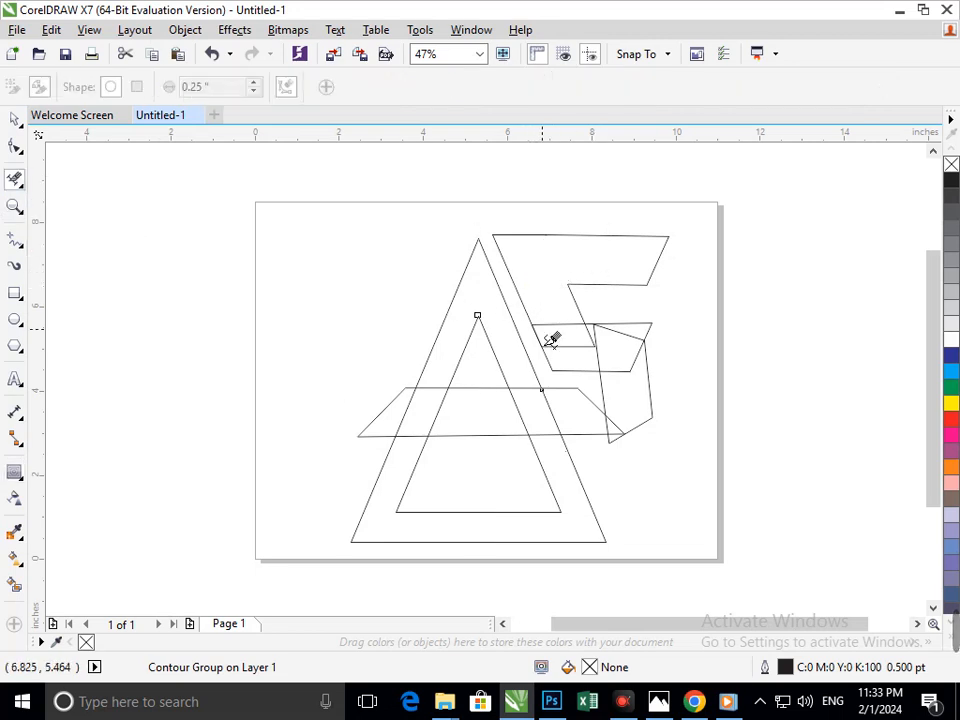
click(559, 324)
click(569, 346)
Try to delete the overlapping segments where the hanging piece crosses the lower arm.
click(598, 353)
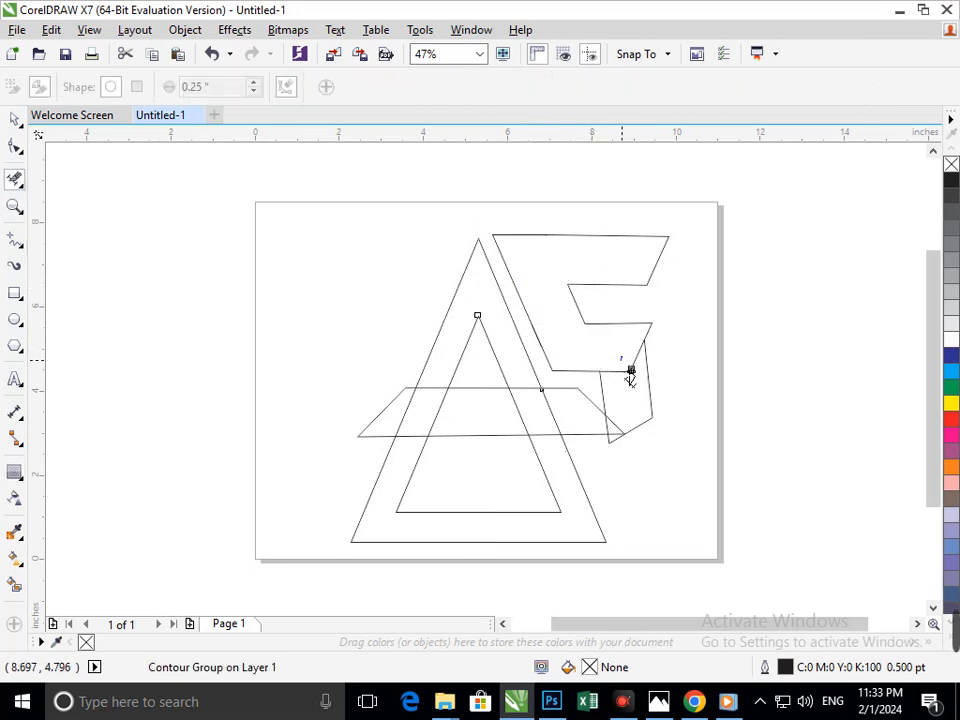
click(630, 372)
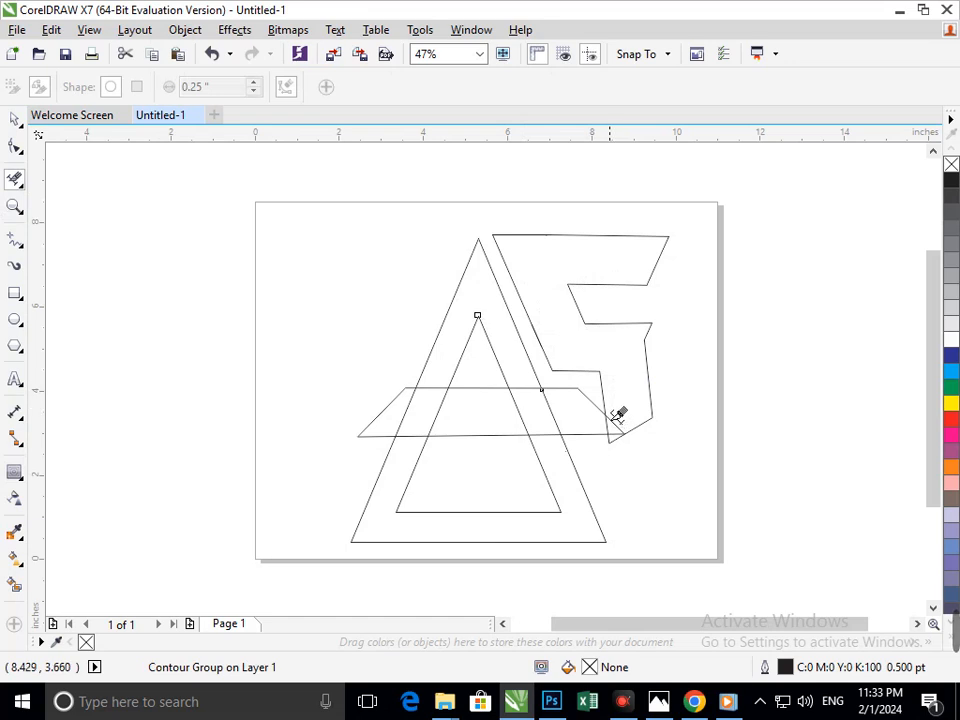
scroll(692, 405, up, 4)
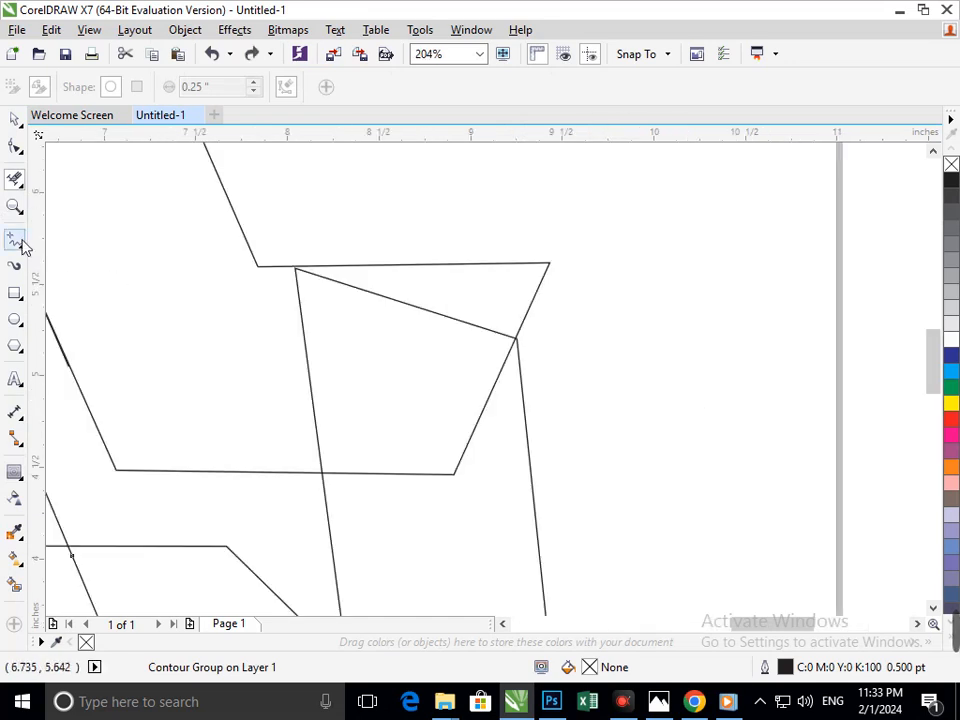
Move the hanging piece's upper right corner node onto the right tip of the lower arm.
click(15, 147)
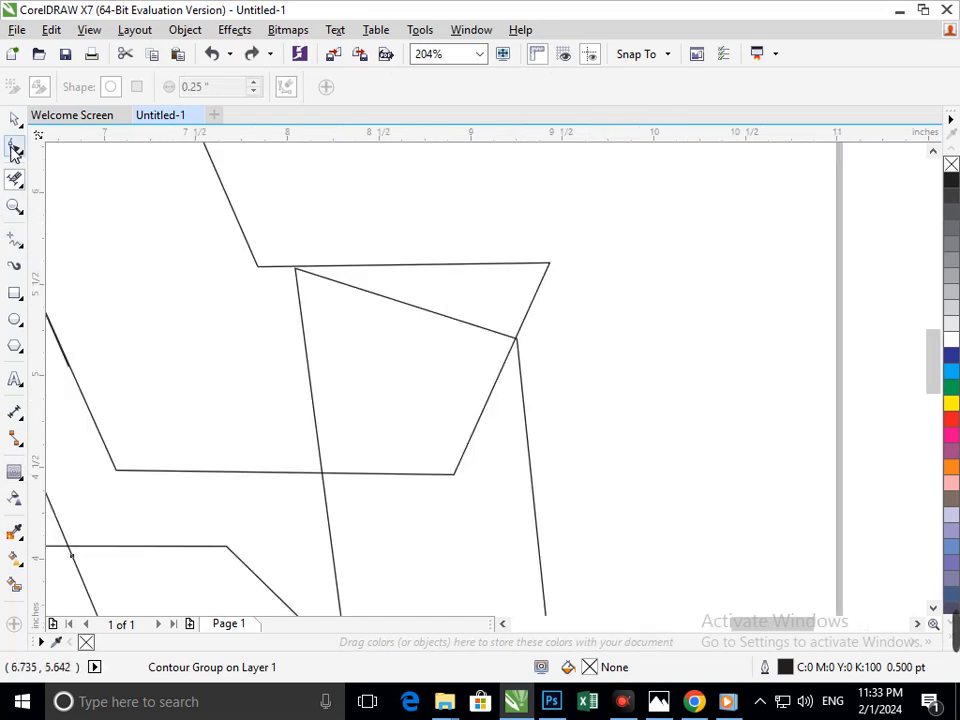
click(515, 344)
drag(515, 343, 557, 268)
click(517, 351)
click(517, 346)
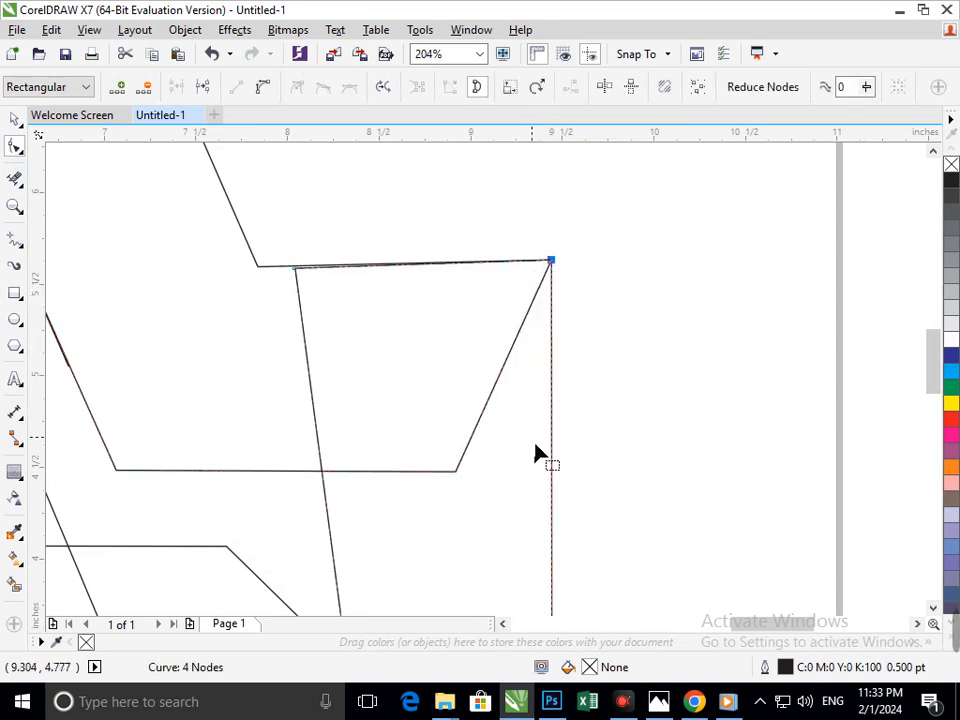
Move the hanging piece's two bottom corner nodes so its sides run nearly upright down to the crossbar's level.
scroll(537, 455, down, 4)
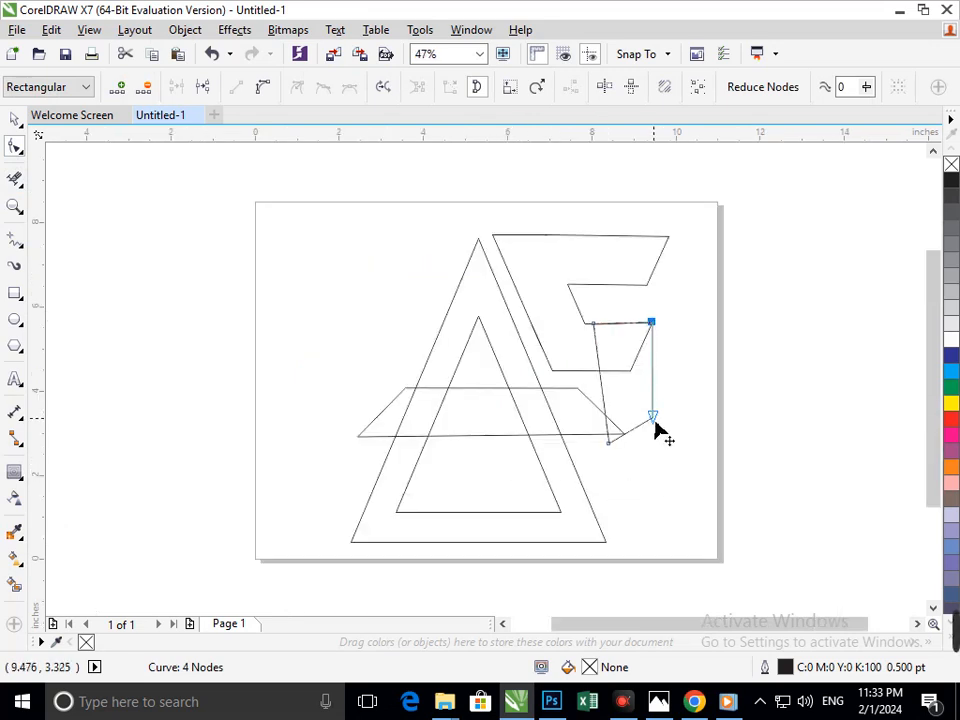
drag(657, 428, 602, 452)
click(609, 444)
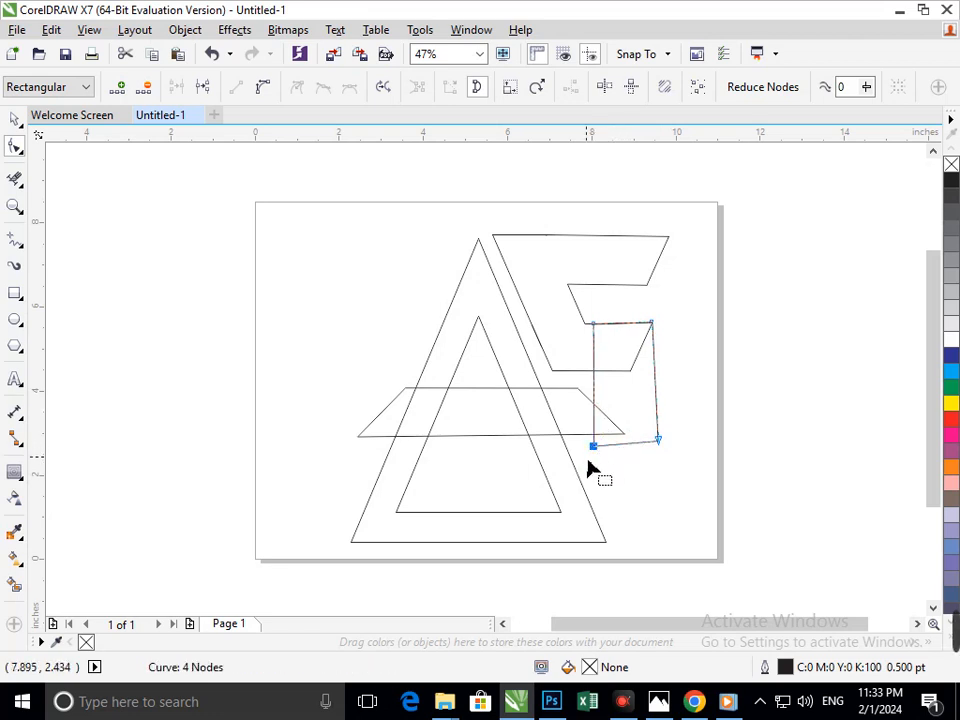
Nudge the hanging piece's lower left corner node right and up so its bottom edge is nearly level.
key(Right)
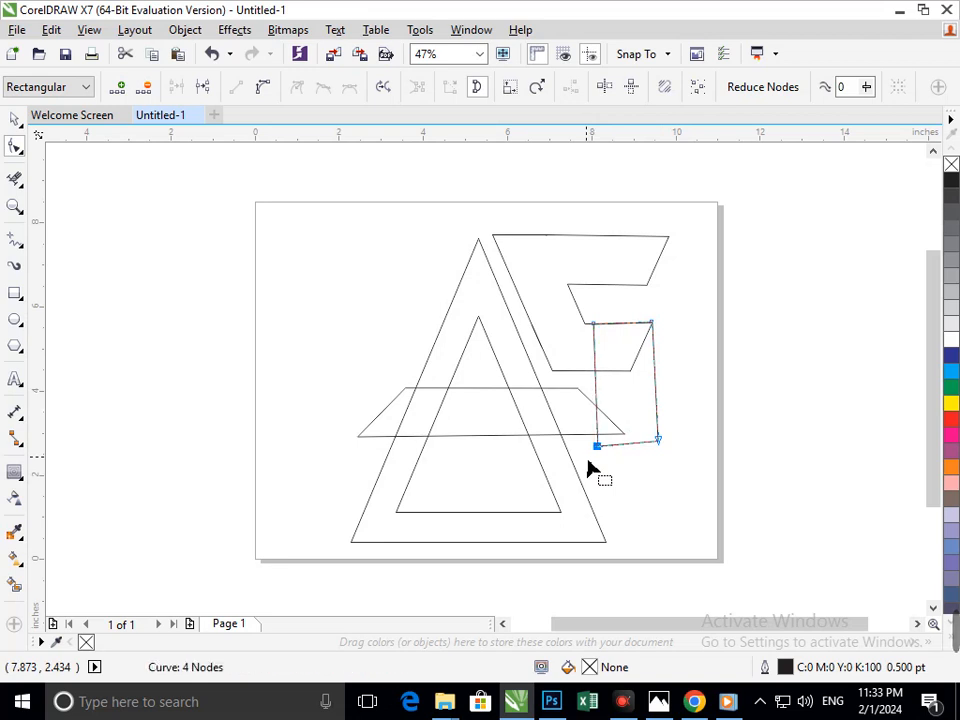
key(Up)
key(Up)
key(Up)
key(Right)
key(Right)
key(Right)
key(Right)
key(Right)
key(Right)
key(Right)
key(Right)
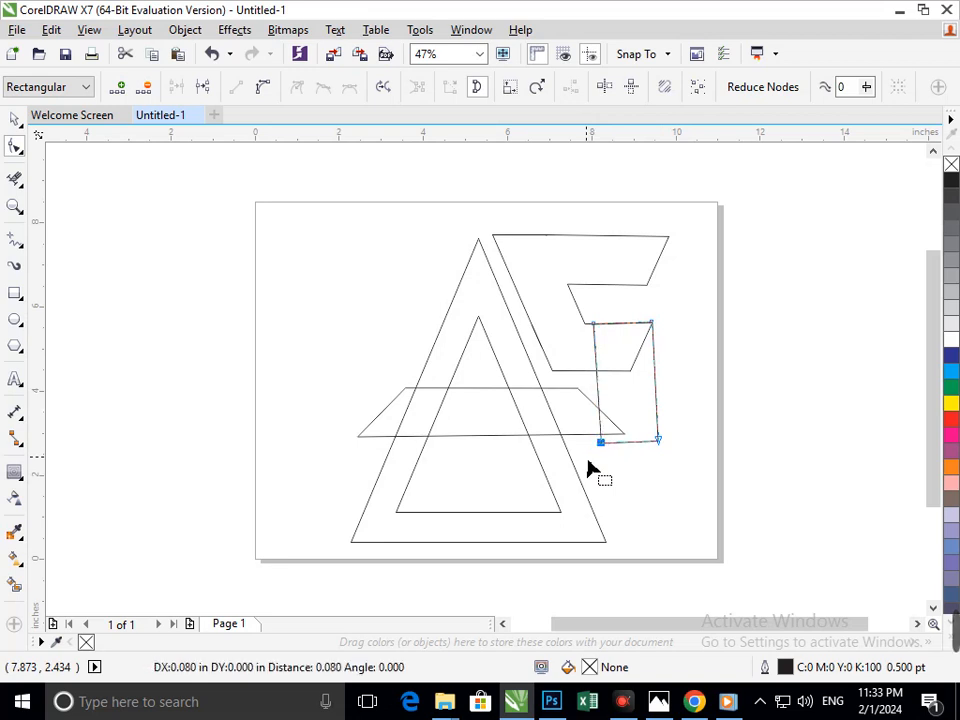
key(Left)
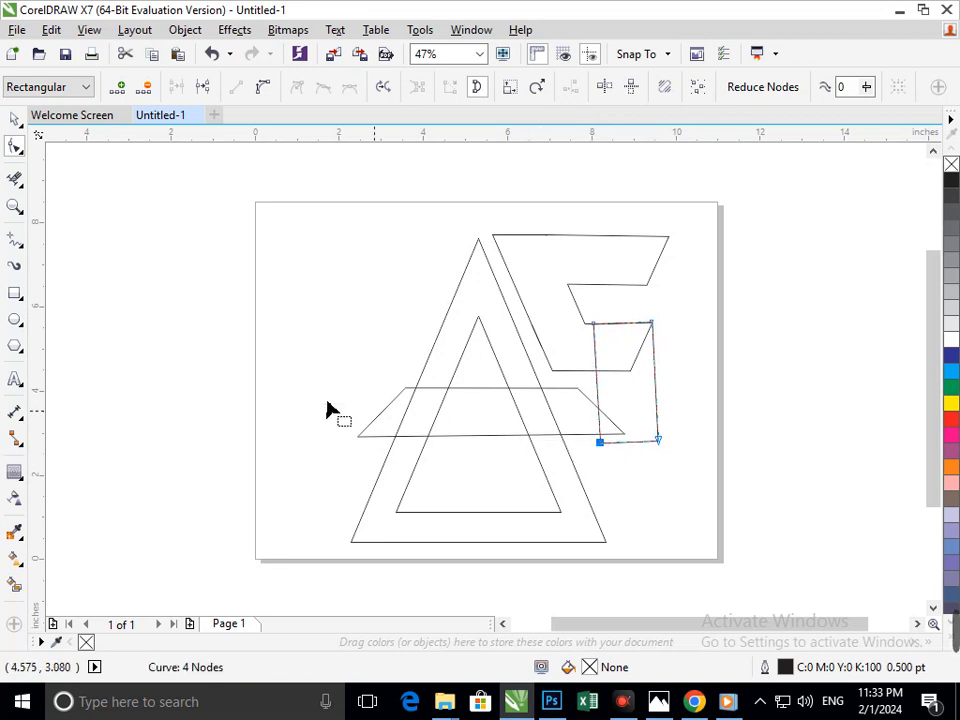
Move the crossbar trapezoid slightly down so its lower edge lines up with the bottom of the hanging piece.
click(14, 119)
click(98, 283)
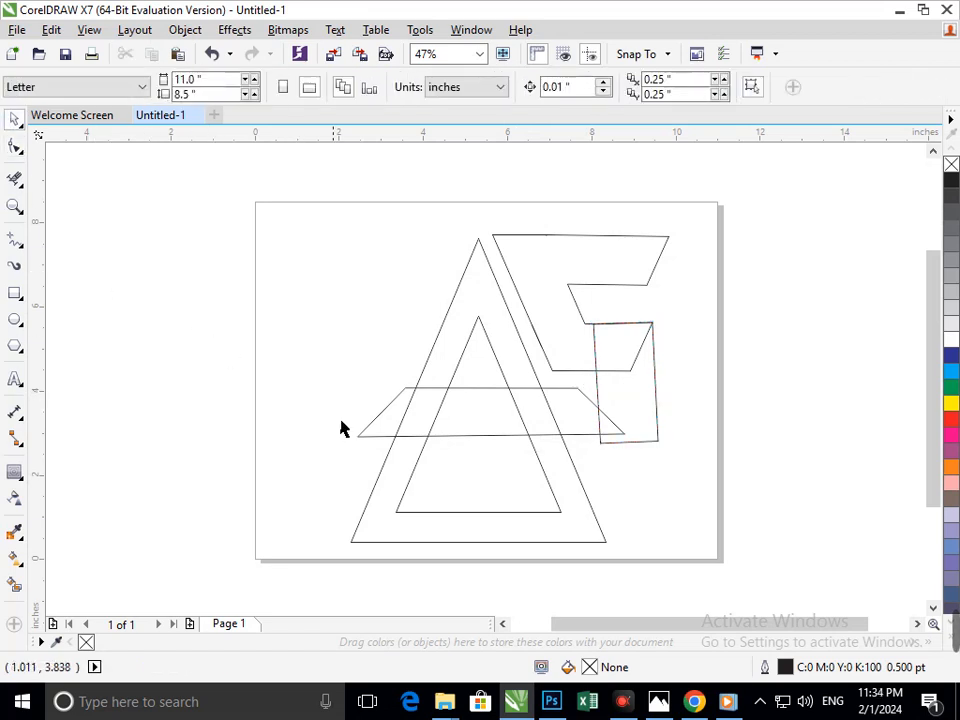
drag(375, 449, 388, 456)
click(678, 502)
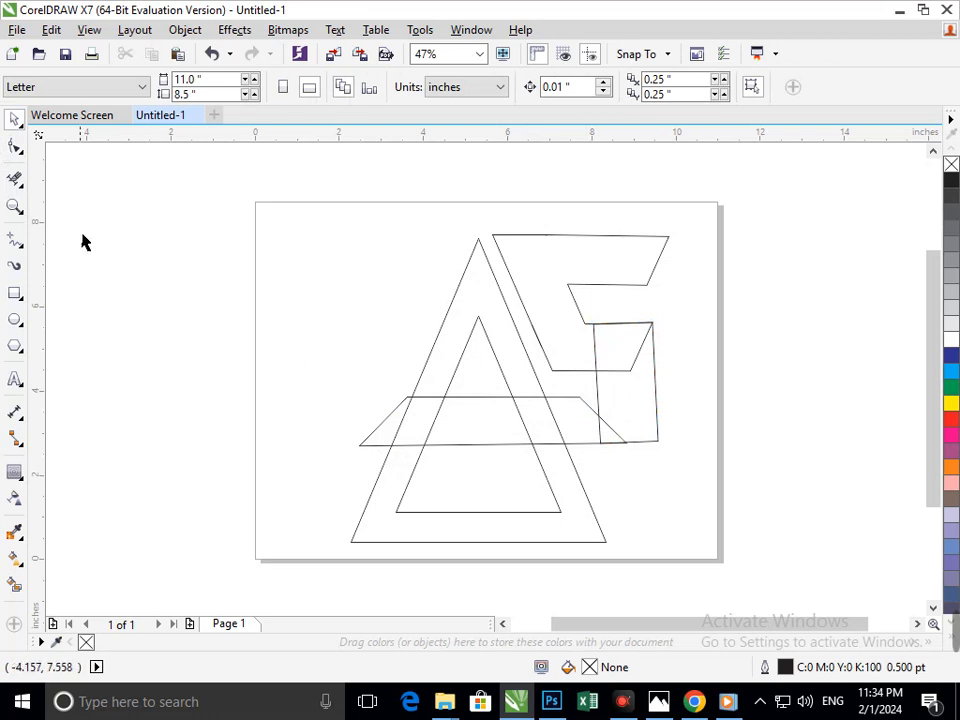
Pull the crossbar trapezoid's upper right corner node to the right into the hanging piece.
click(14, 146)
click(585, 407)
drag(585, 407, 621, 404)
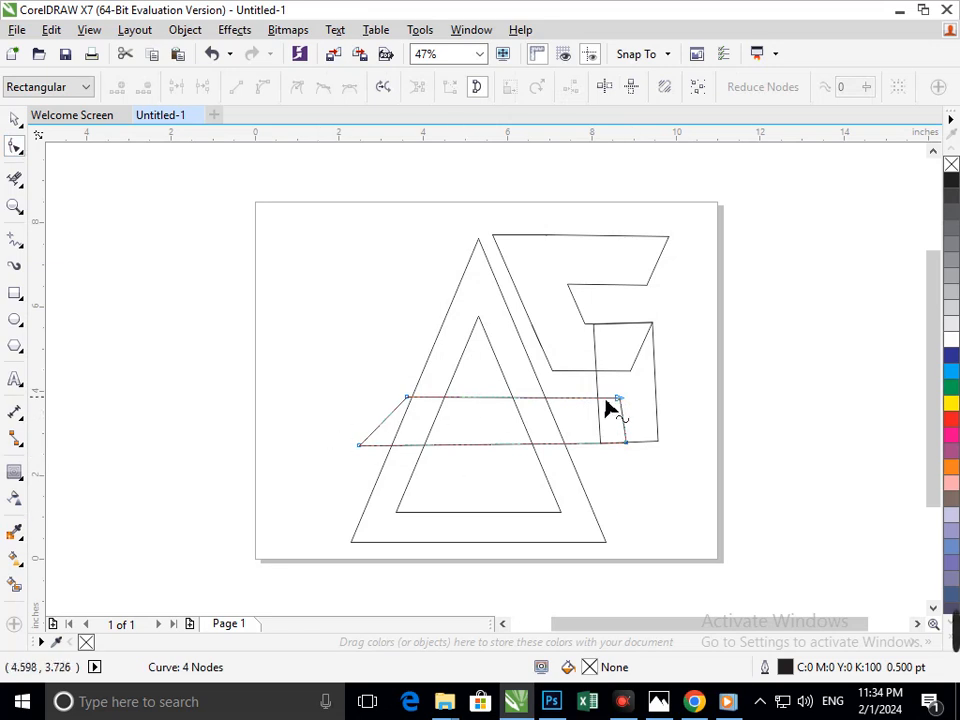
click(13, 292)
mouse_move(407, 398)
mouse_down()
mouse_move(394, 447)
mouse_move(328, 551)
mouse_move(377, 561)
mouse_move(366, 549)
mouse_up()
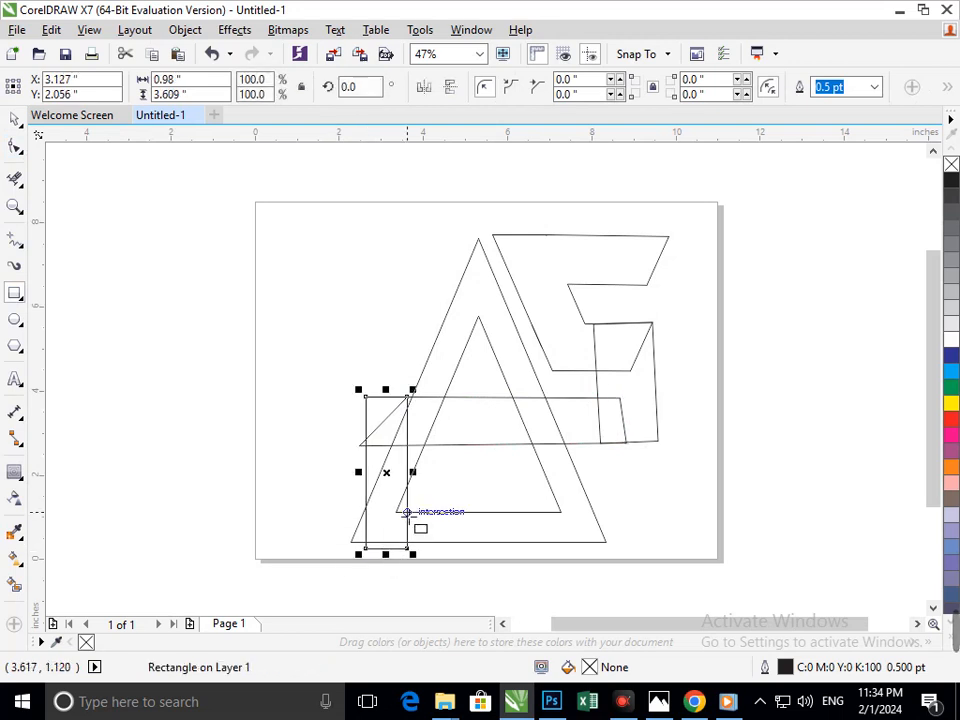
click(14, 119)
click(92, 311)
key(ctrl+z)
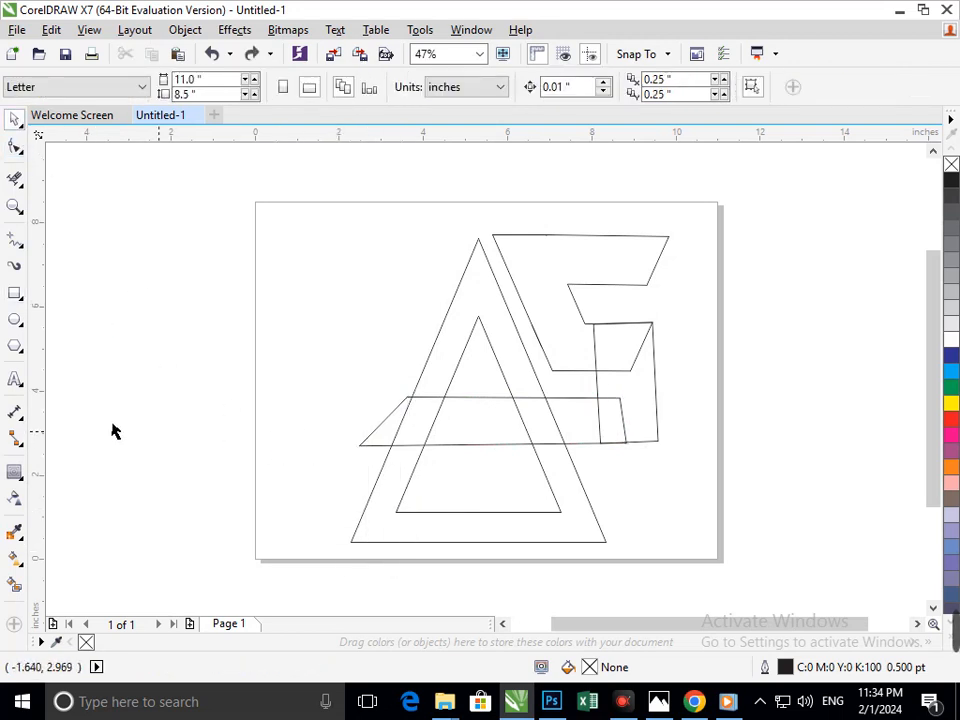
Draw a rectangle about 0.58 by 1.11 inches inside the triangle, spanning the crossbar's height.
click(15, 294)
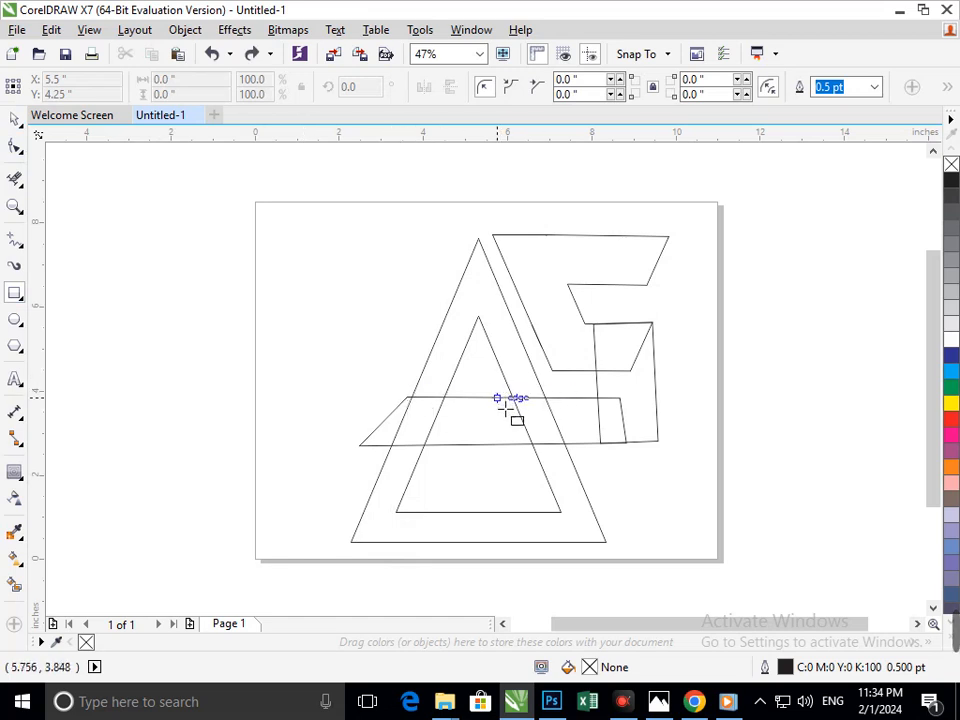
mouse_move(497, 398)
mouse_down()
mouse_move(520, 460)
mouse_move(523, 445)
mouse_up()
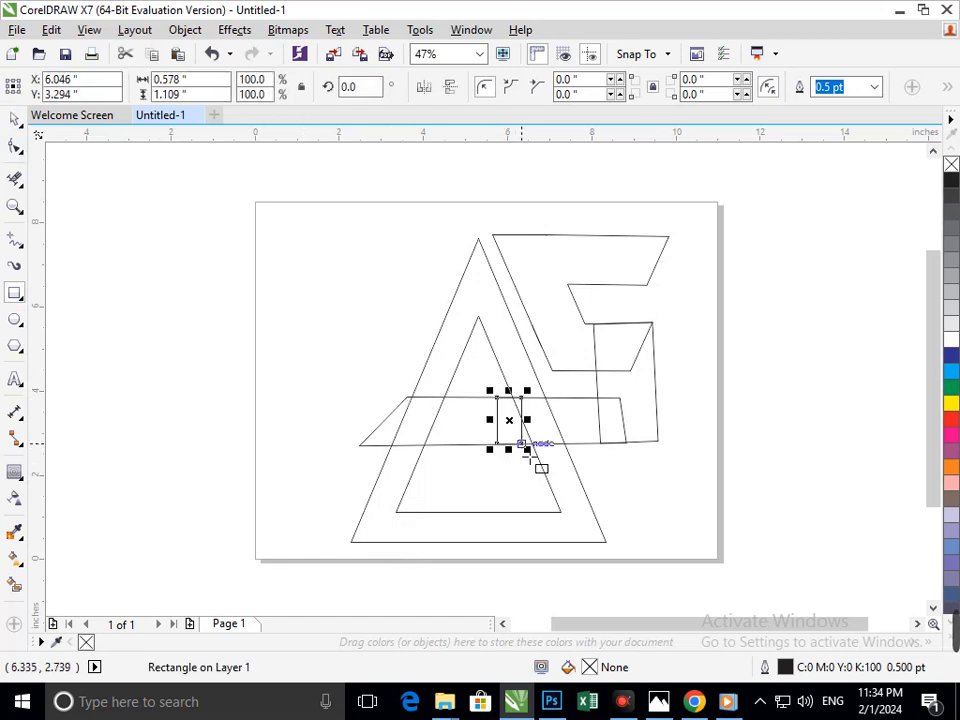
click(15, 119)
click(160, 336)
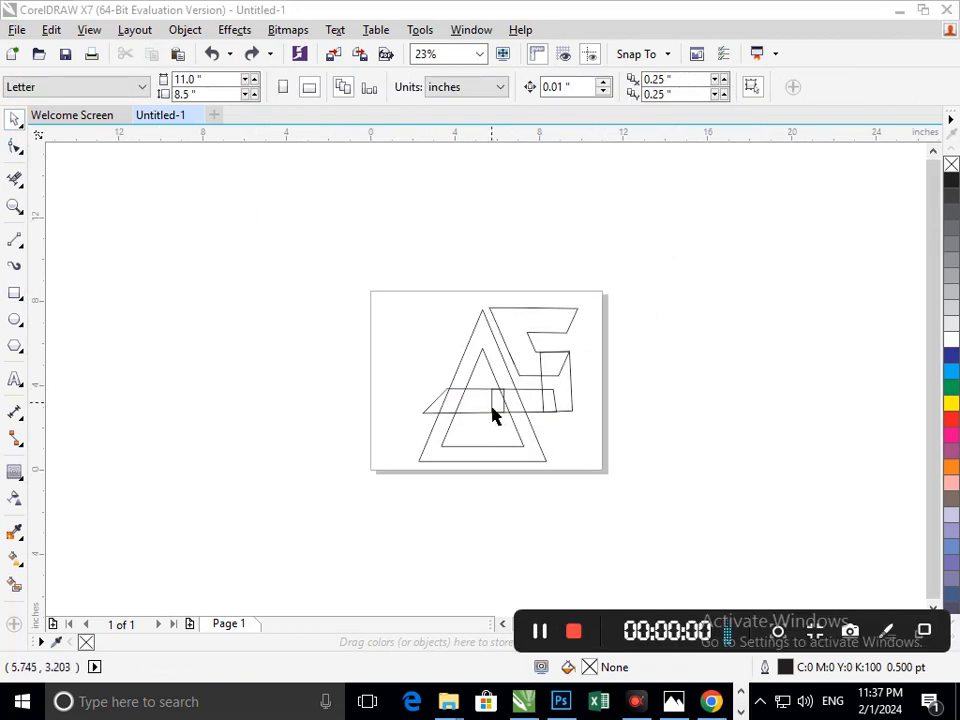
Widen the small rectangle both ways to nearly the crossbar's full length and undo the accidental triangle move.
click(492, 414)
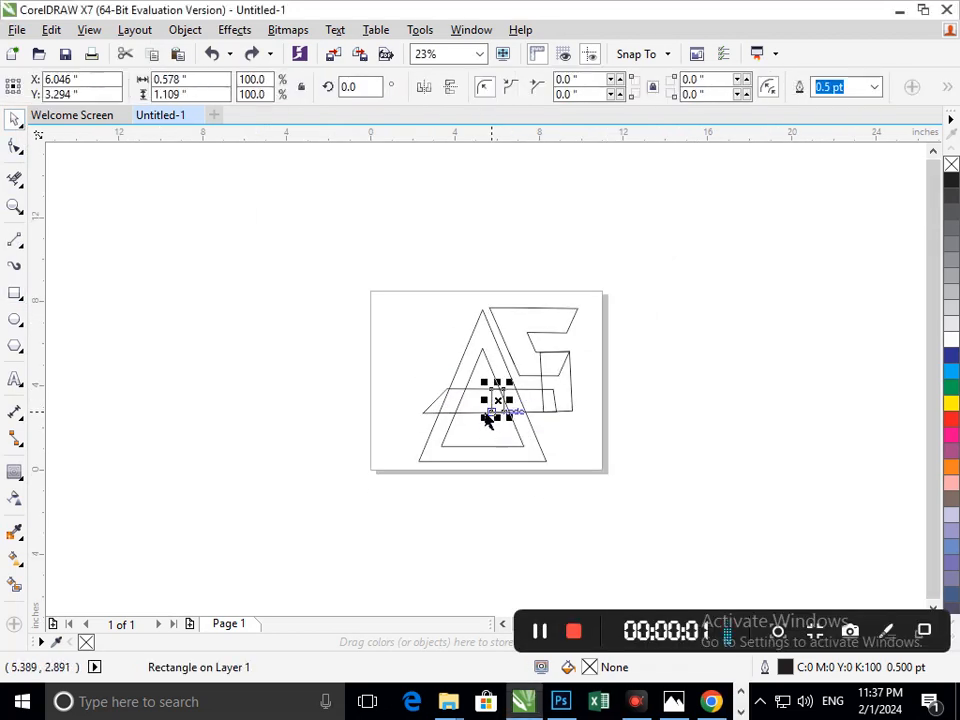
drag(484, 400, 468, 505)
click(480, 543)
click(441, 412)
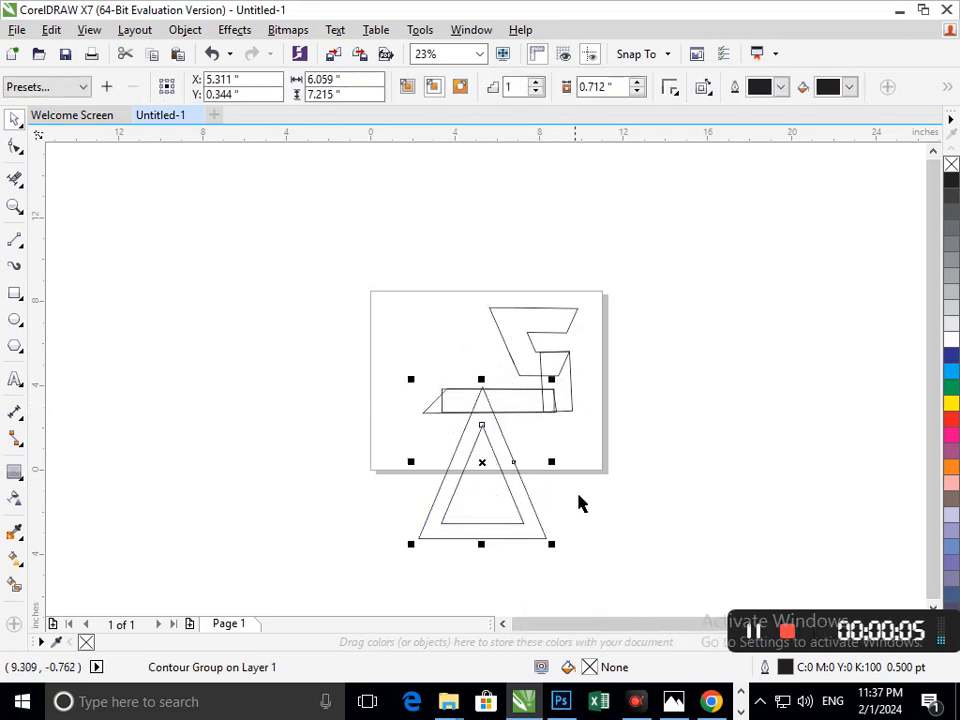
key(ctrl+z)
click(578, 505)
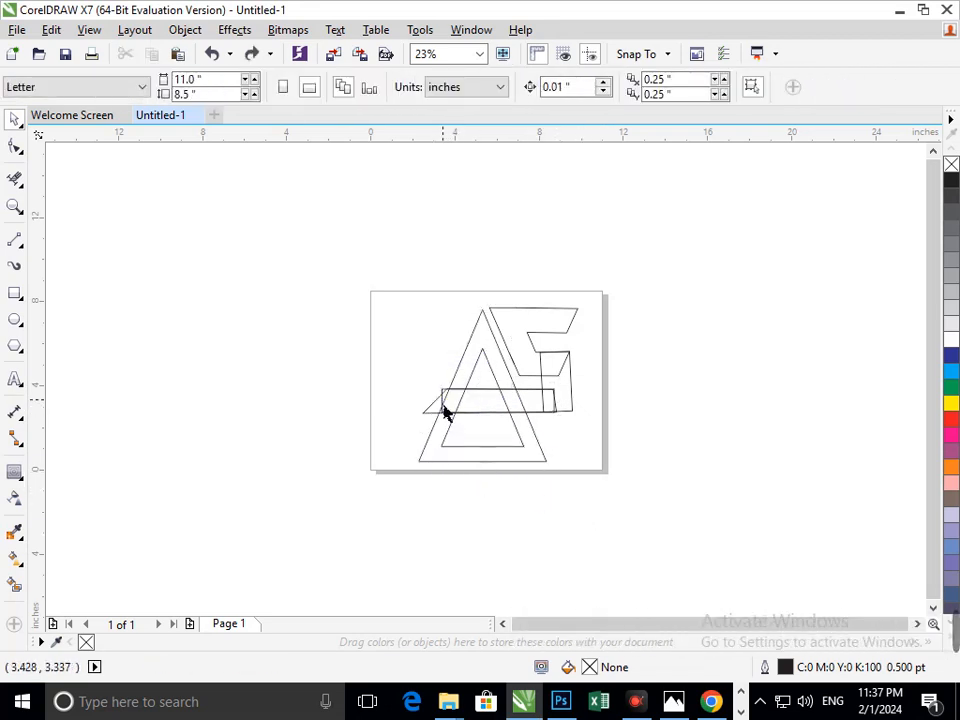
Place a long copy of the rectangle below the triangle and a second copy rotated parallel to the triangle's left side.
drag(446, 407, 439, 605)
click(450, 489)
click(455, 492)
drag(490, 566, 403, 551)
click(461, 536)
click(405, 513)
click(404, 555)
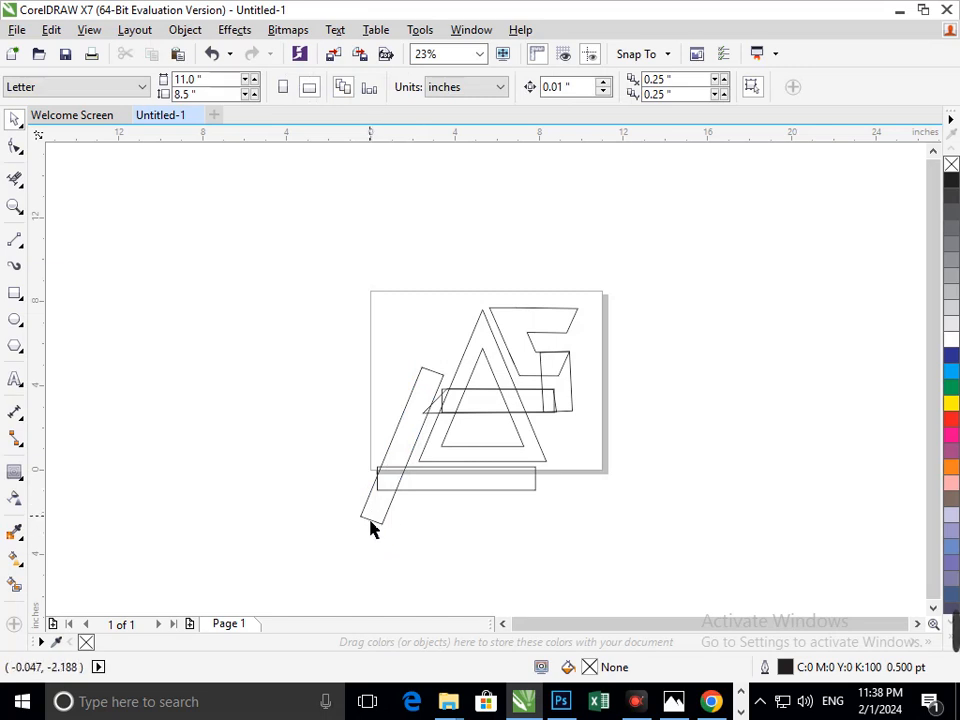
drag(370, 528, 390, 534)
click(570, 578)
Stretch the crossbar rectangle leftward past the slanted bar to a width of about 7.48 inches.
key(z)
drag(354, 360, 510, 442)
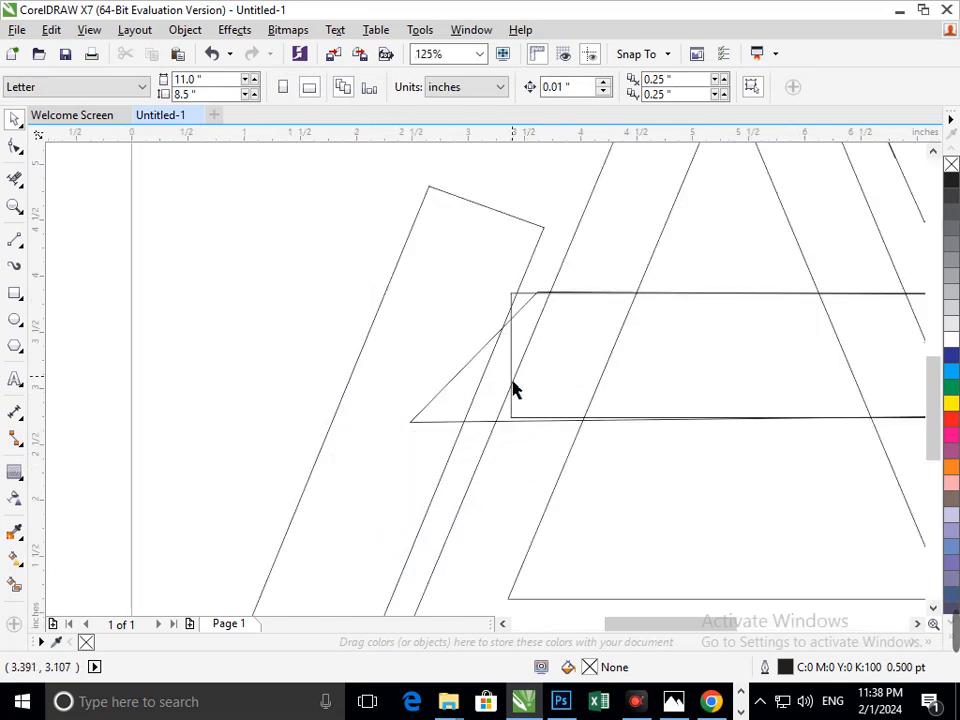
click(513, 390)
drag(510, 372, 250, 373)
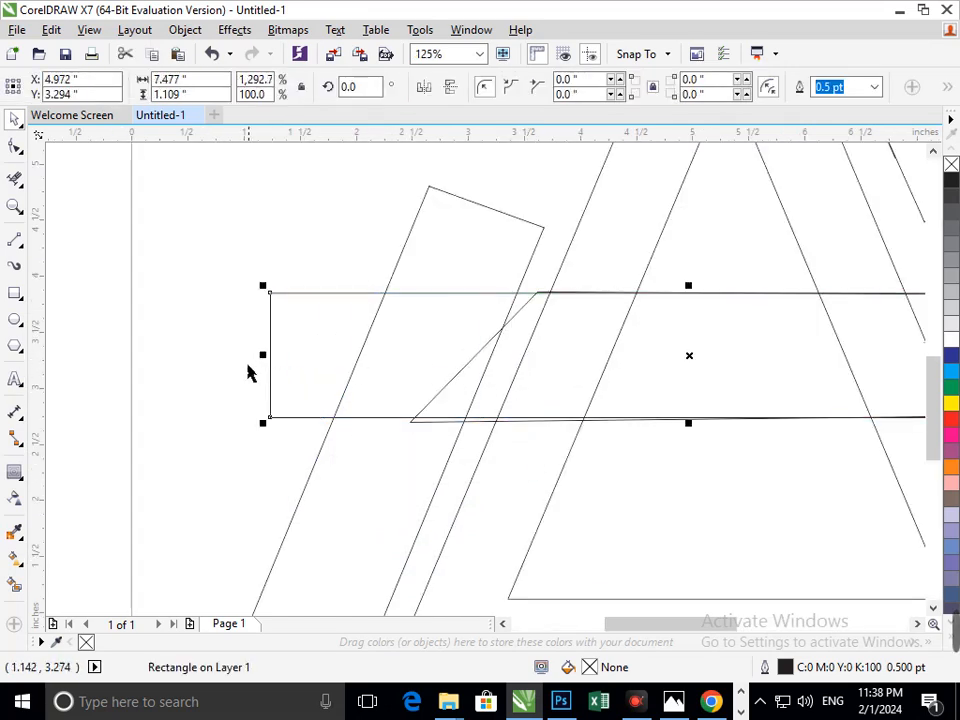
key(F3)
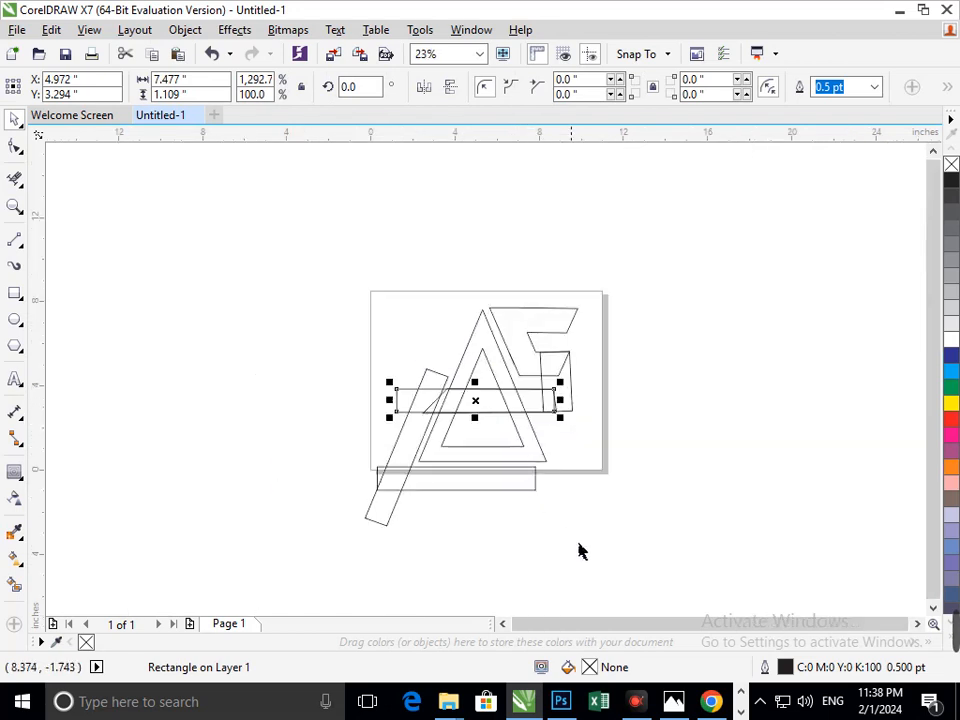
click(561, 521)
Delete the old crossbar trapezoid that overlaps the new crossbar rectangle.
key(F2)
drag(361, 383, 500, 471)
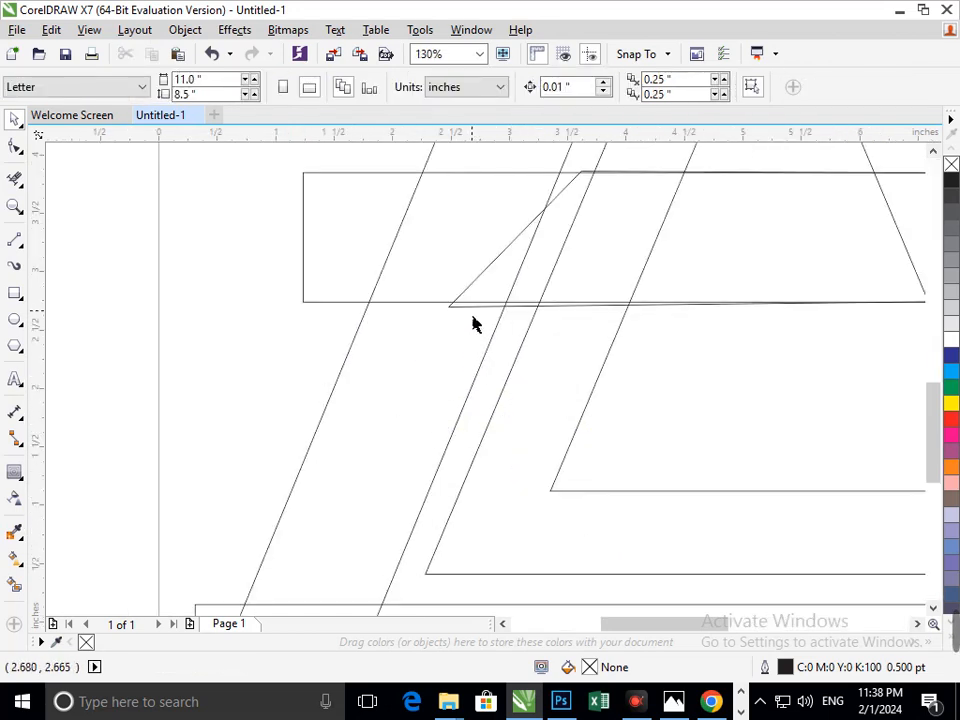
drag(474, 321, 426, 327)
key(F3)
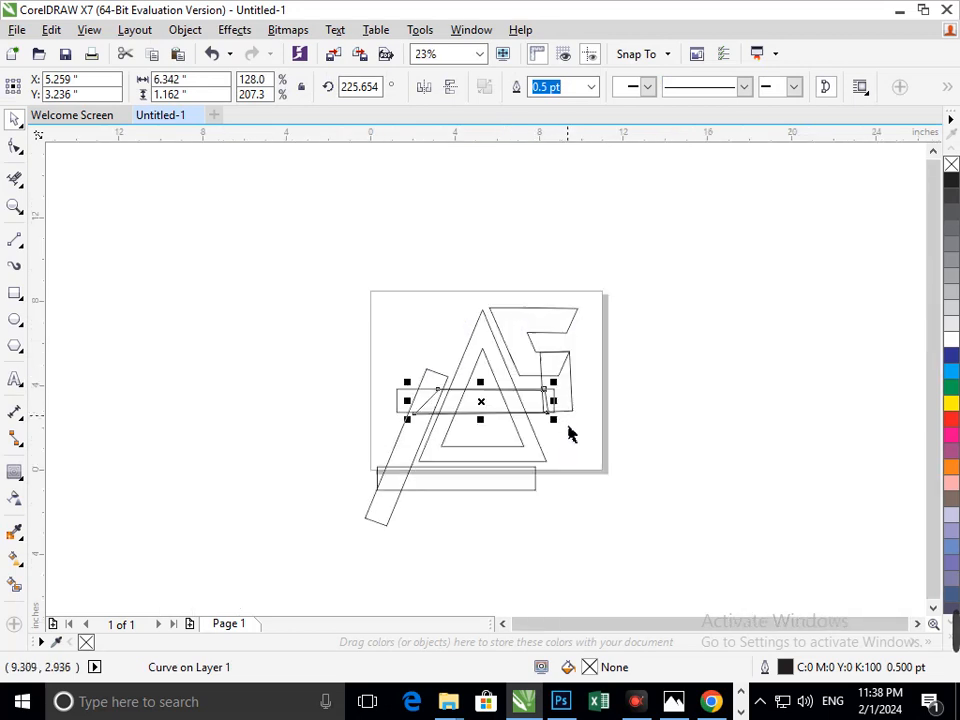
click(570, 561)
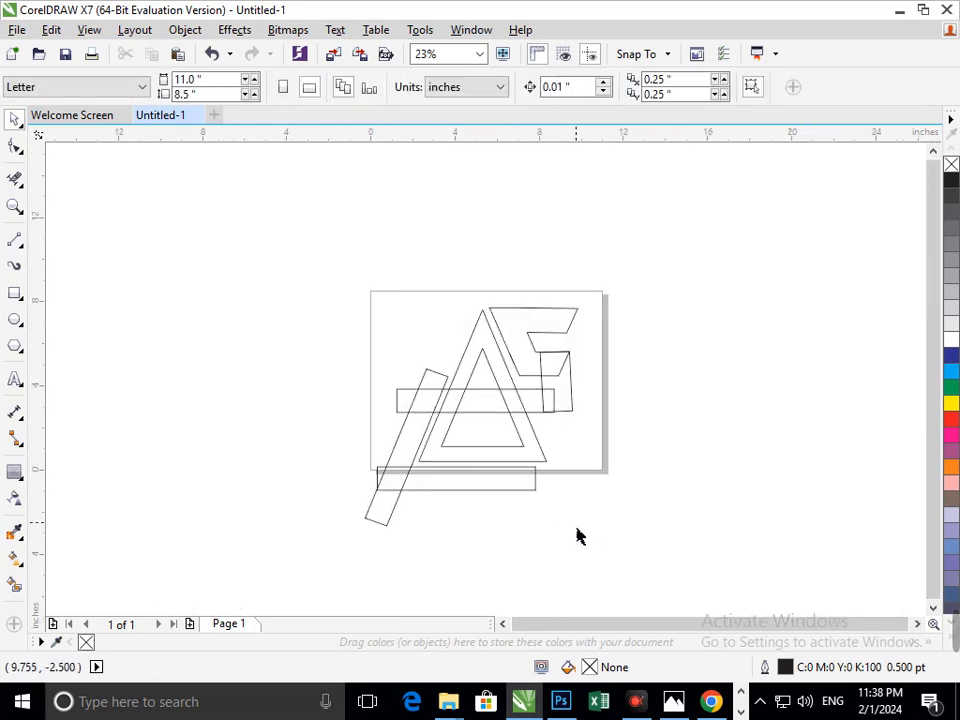
Convert the bar below the triangle to curves and pull its lower right corner node outward to the right.
key(z)
drag(461, 424, 541, 496)
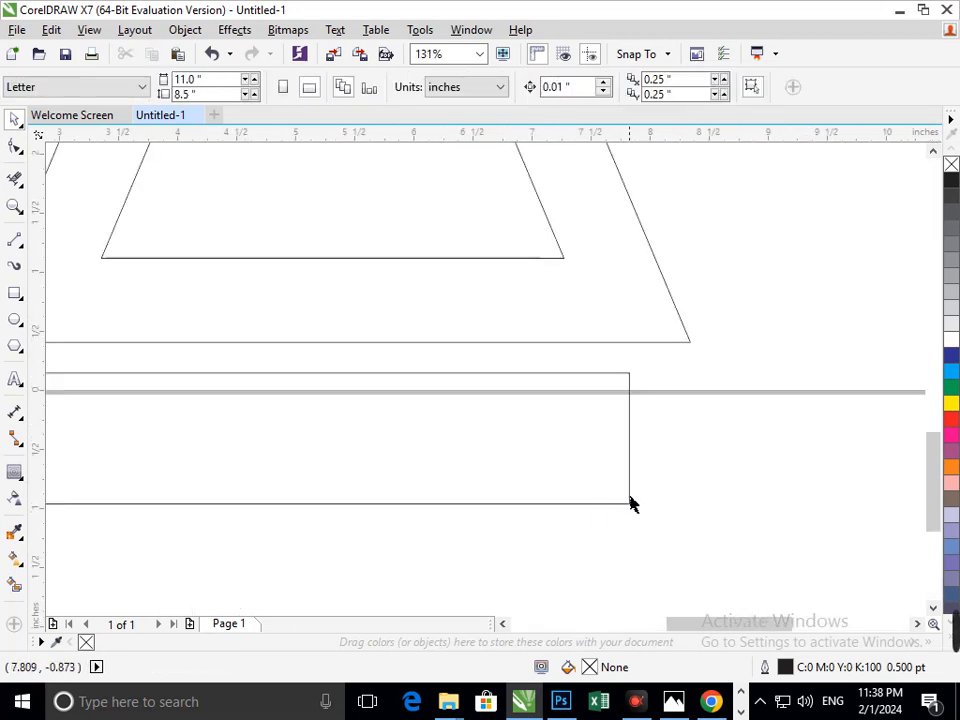
click(16, 150)
drag(628, 503, 754, 505)
key(ctrl+q)
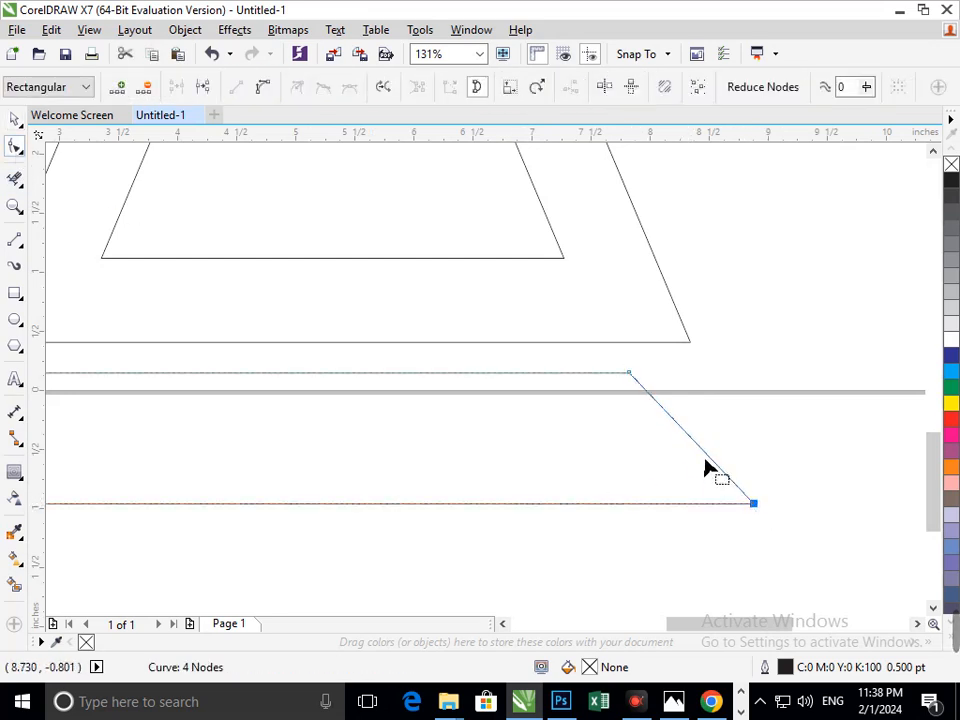
Move the lower bar's two right corner nodes outward so its end slants like the triangle's right side, keeping its upper edge level.
drag(630, 373, 701, 380)
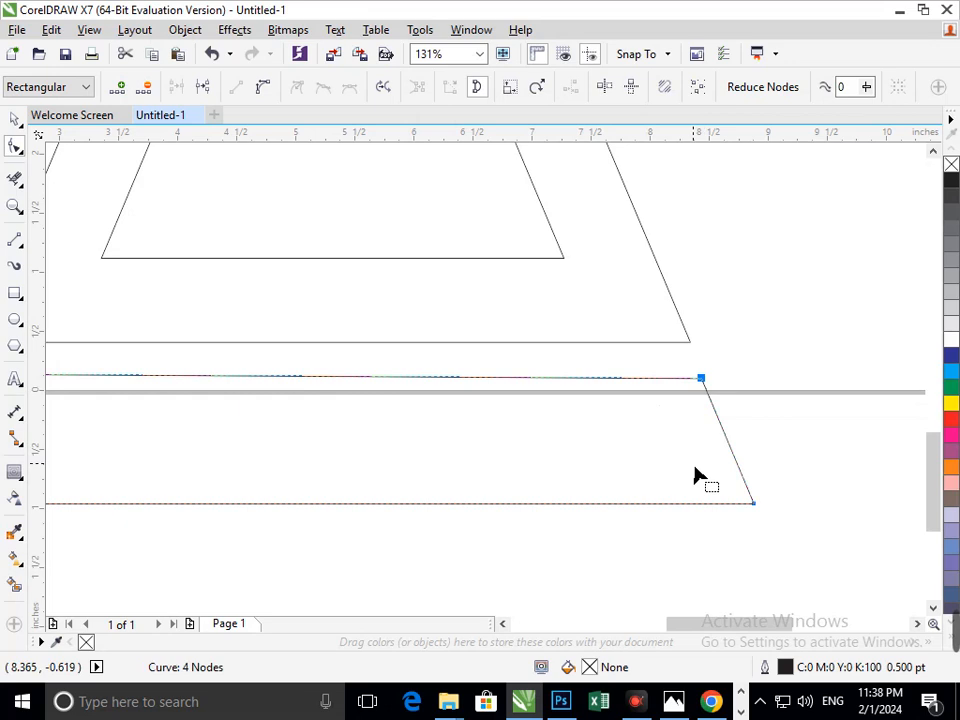
key(Up)
key(Up)
key(Up)
key(Up)
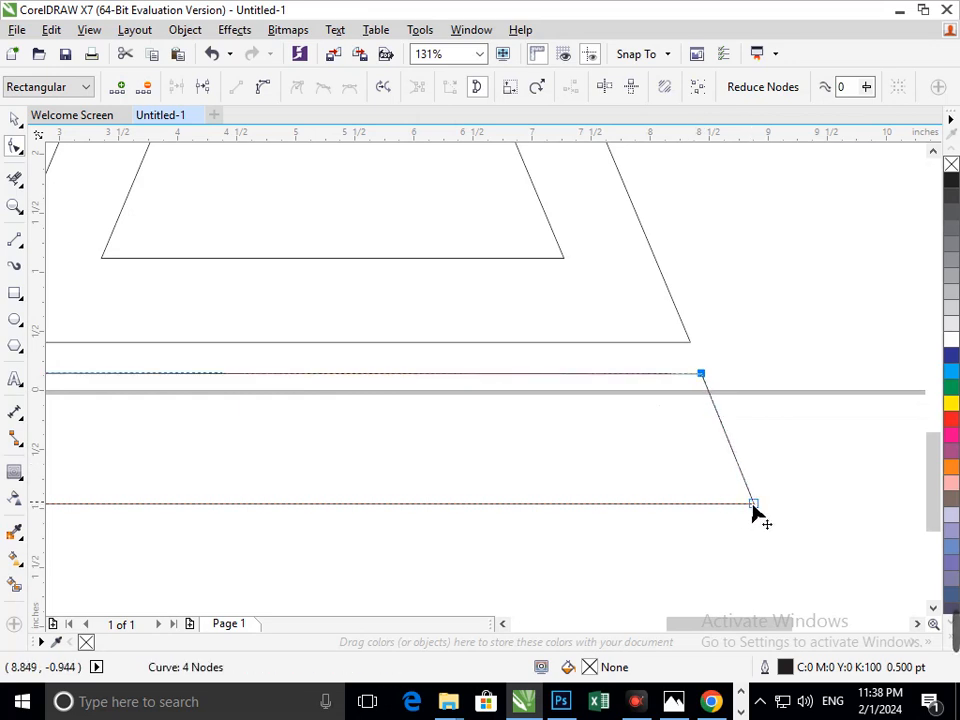
drag(753, 503, 765, 506)
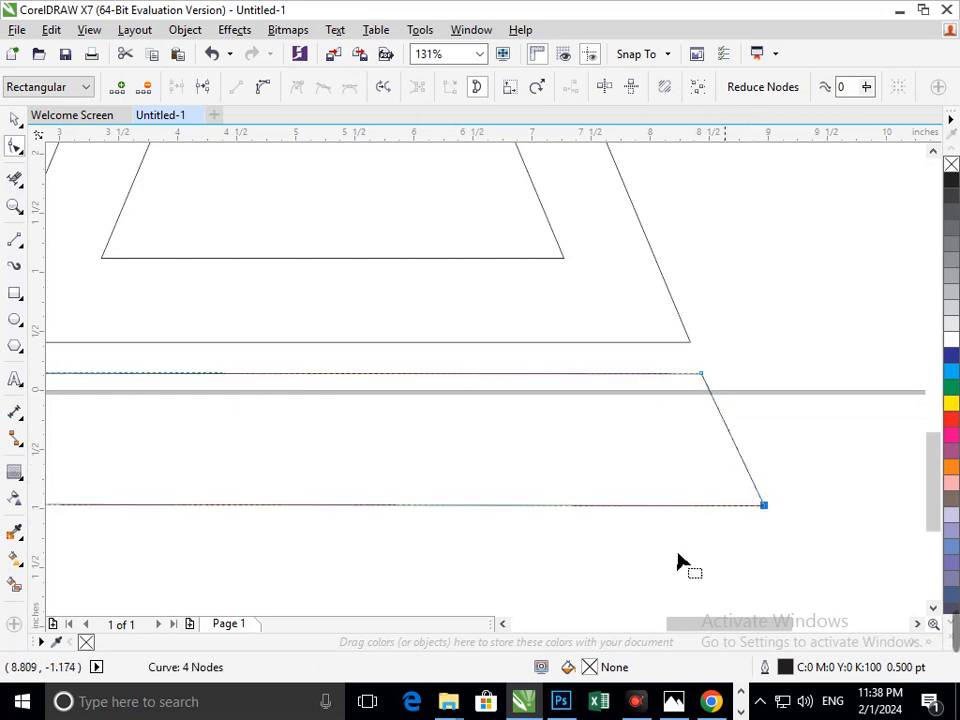
Nudge the hanging piece down and slightly left until its lower left corner meets the crossbar rectangle's lower edge.
scroll(458, 453, down, 5)
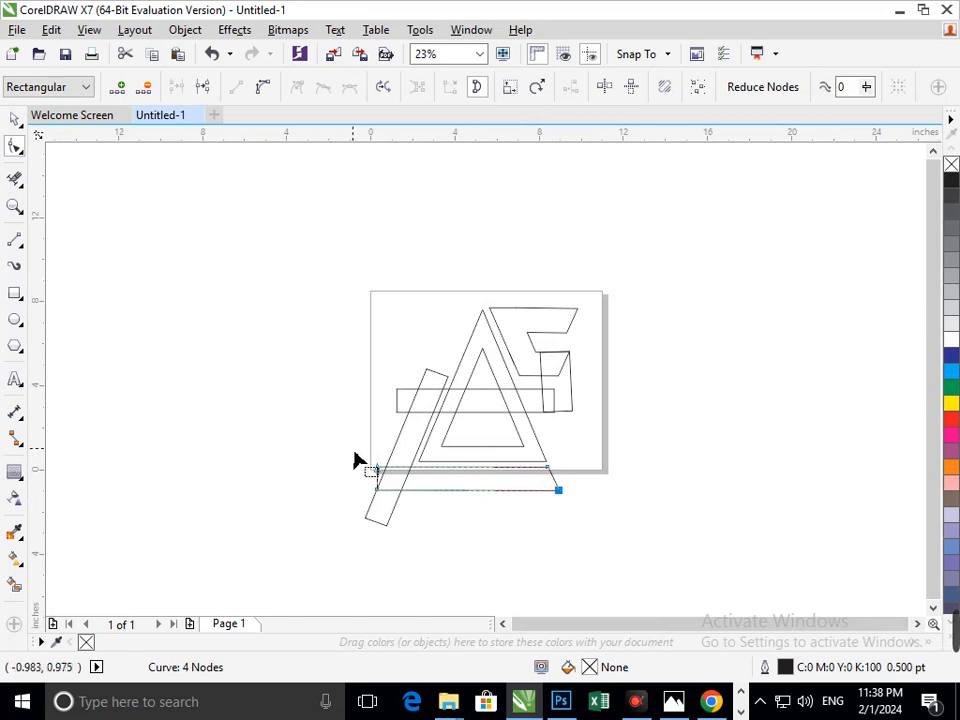
scroll(560, 411, up, 5)
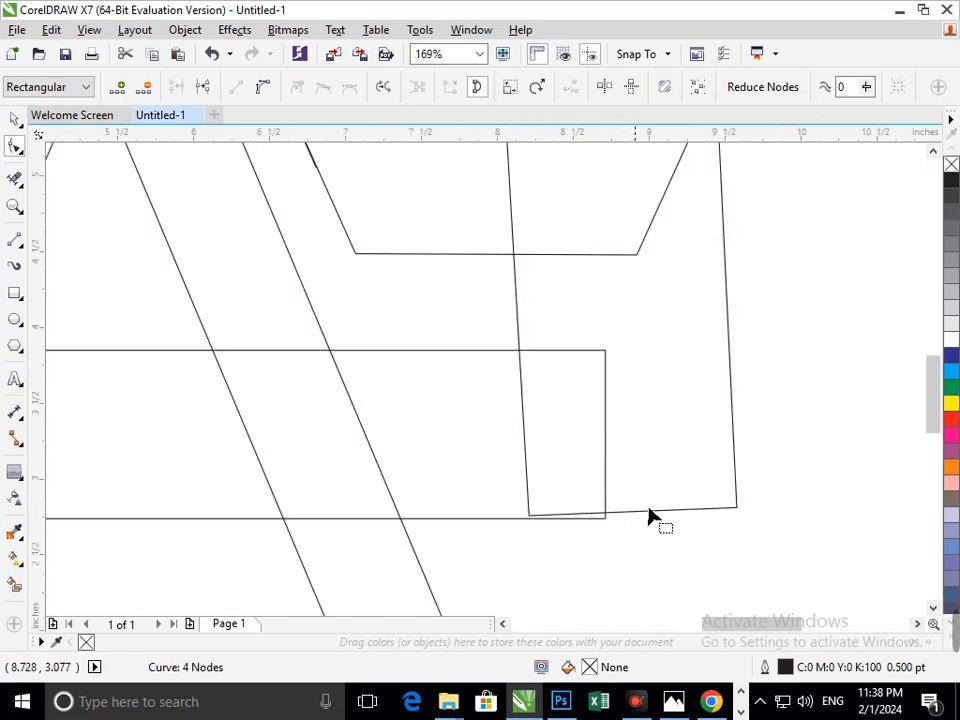
click(14, 119)
click(668, 528)
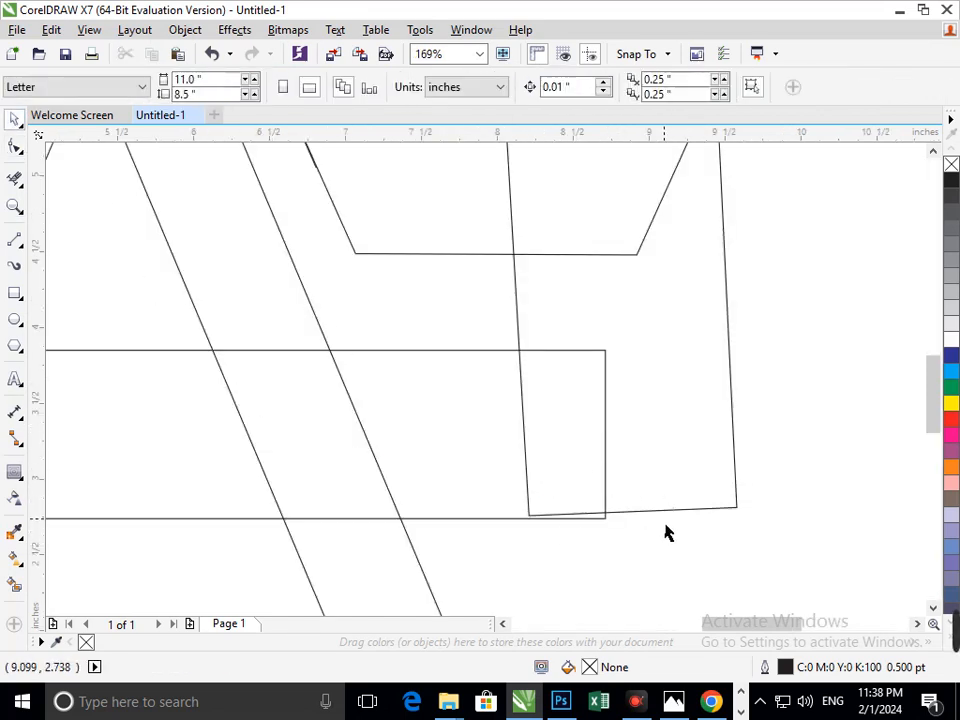
click(670, 524)
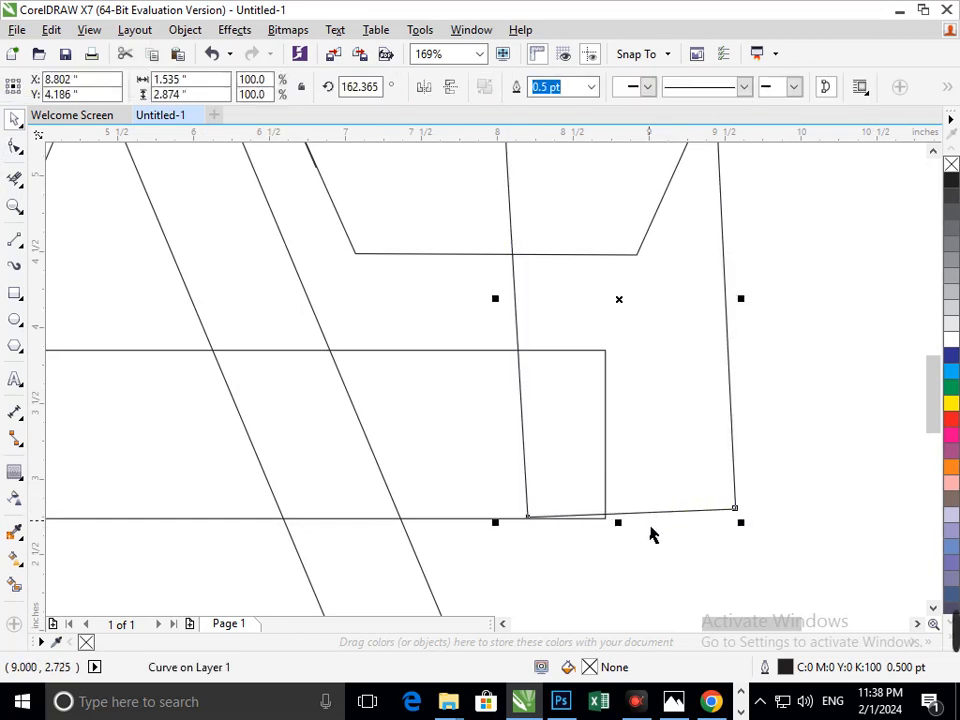
key(Down)
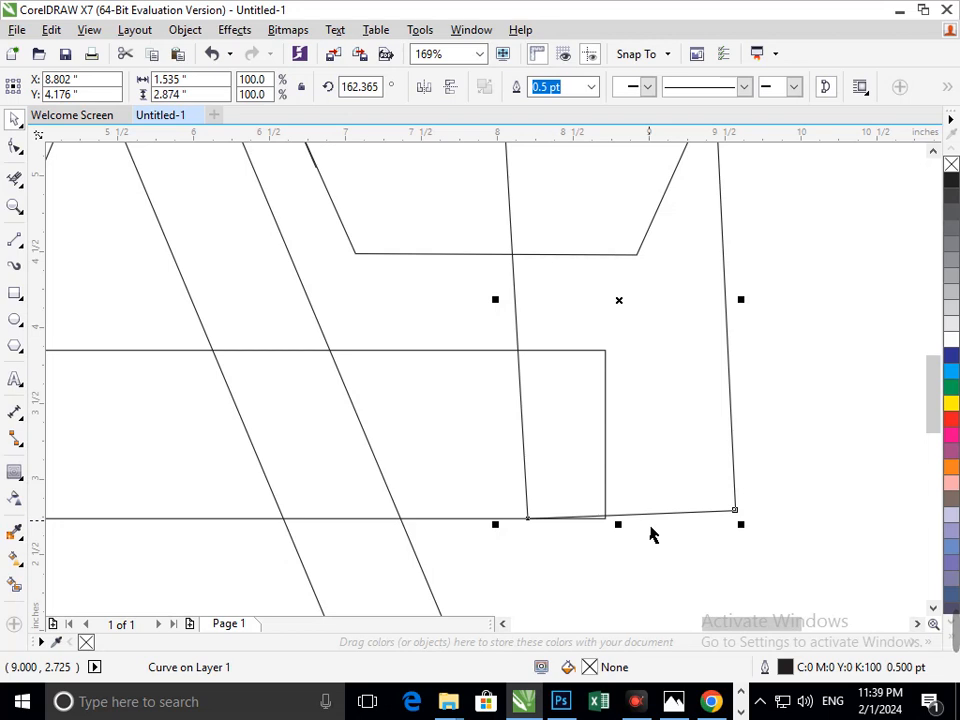
Move the hanging piece's lower right corner node down and outward until its bottom edge lines up with the crossbar's lower edge.
click(14, 146)
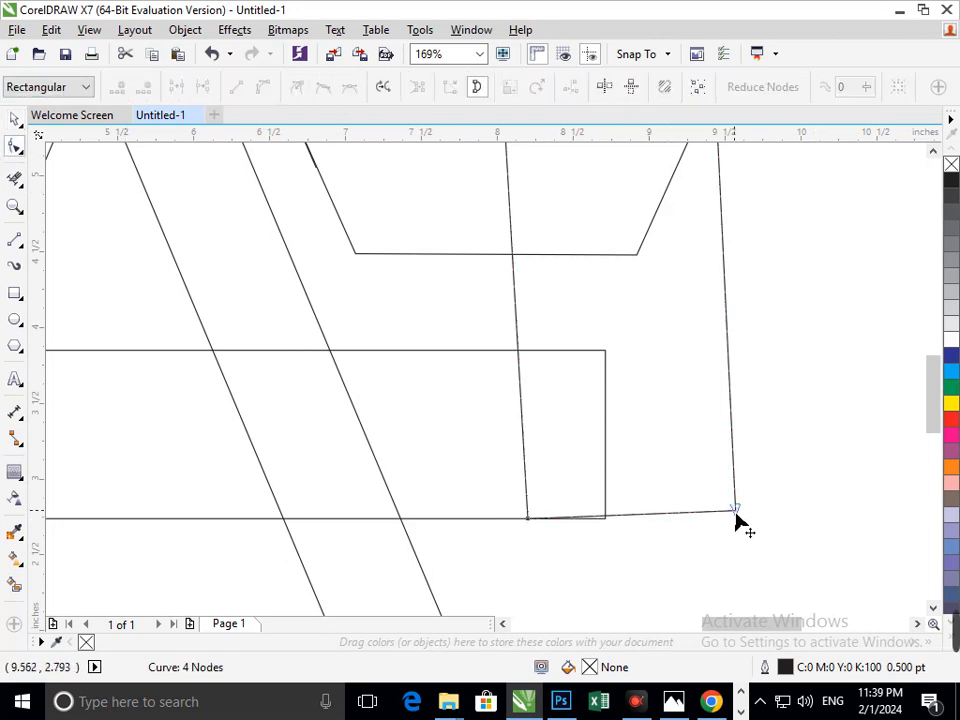
drag(735, 510, 741, 517)
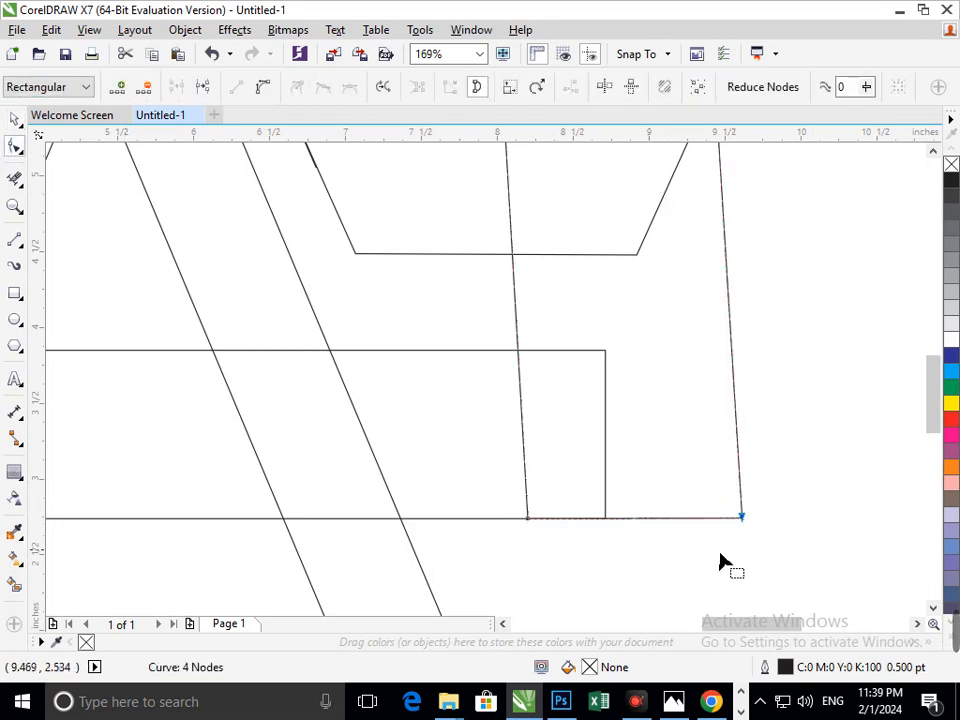
scroll(565, 427, down, 5)
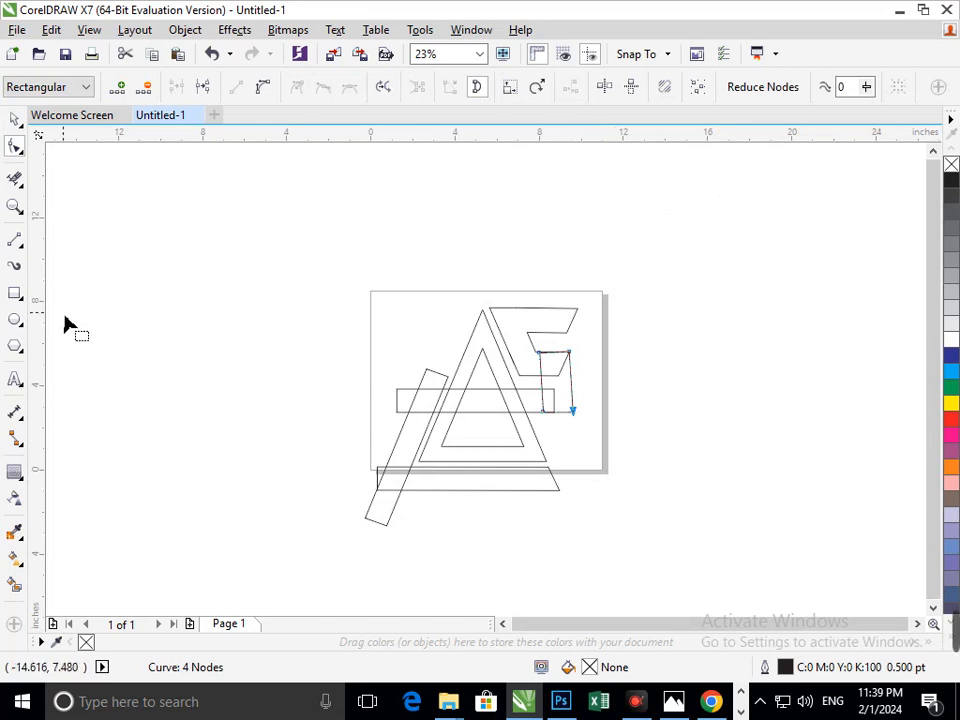
Trim the overlapping segments where the left slanted bar meets the lower bar, the crossbar and the triangle using Virtual Segment Delete.
click(14, 178)
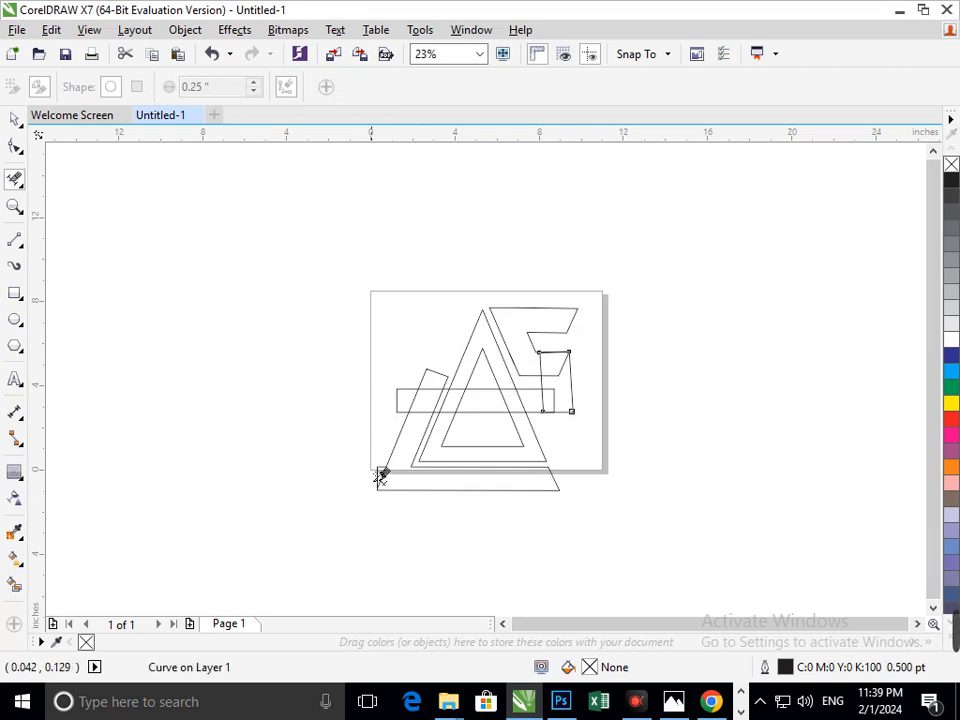
scroll(370, 472, up, 5)
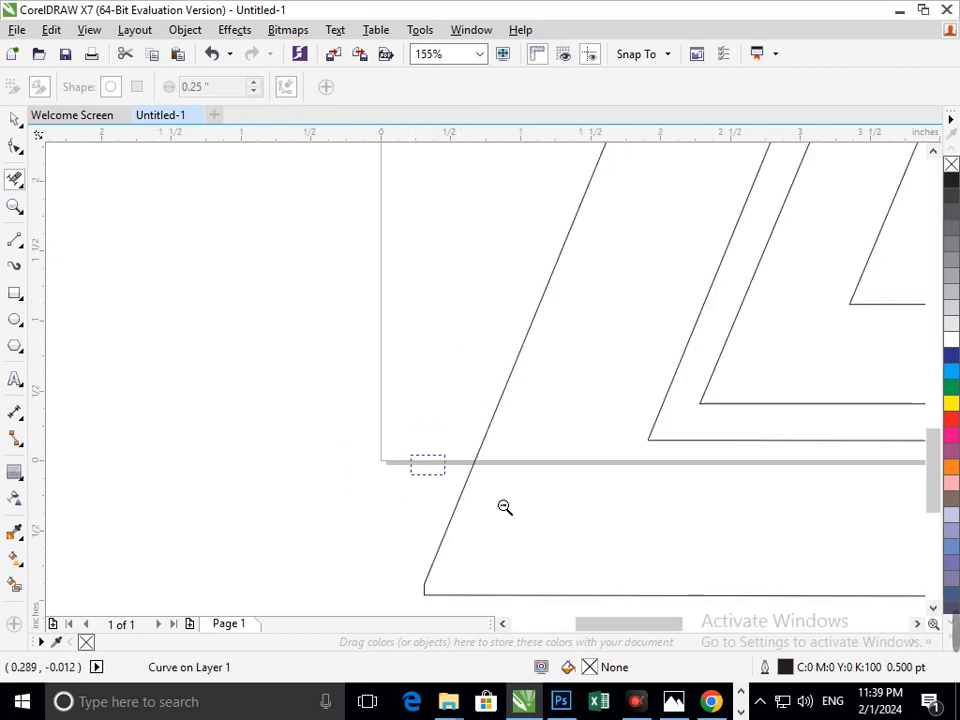
scroll(506, 508, down, 5)
scroll(375, 381, up, 5)
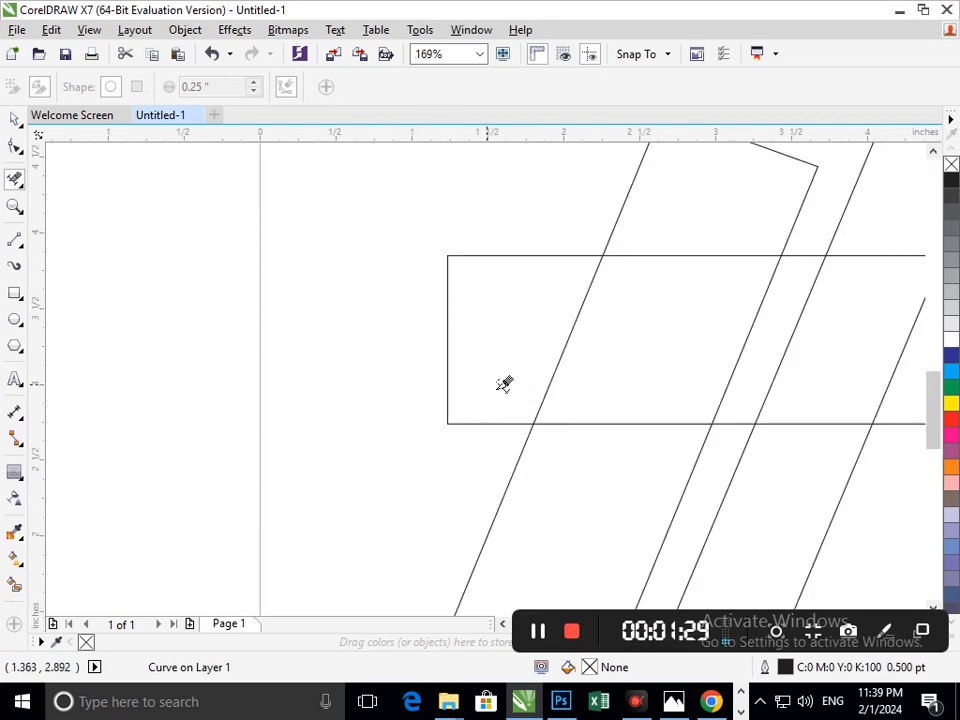
scroll(472, 437, down, 5)
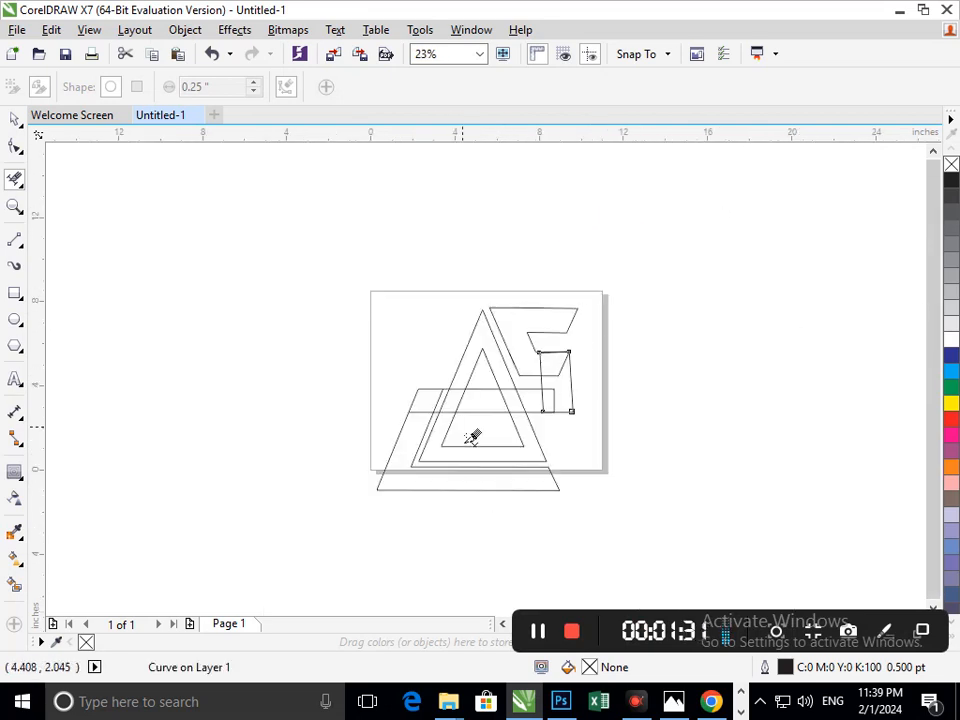
scroll(450, 420, up, 4)
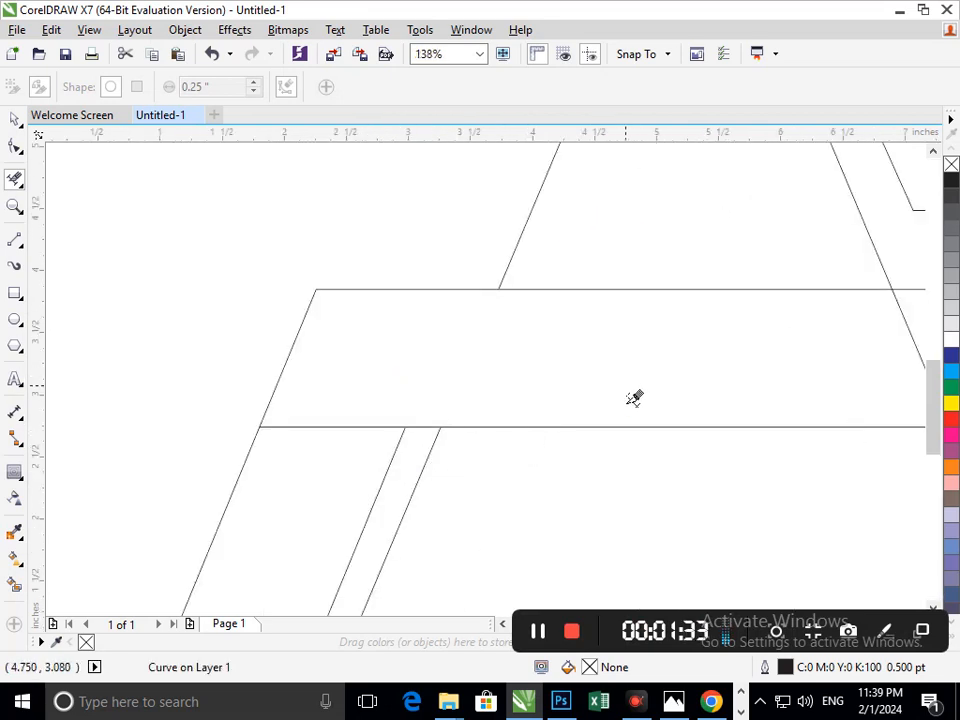
scroll(614, 426, down, 4)
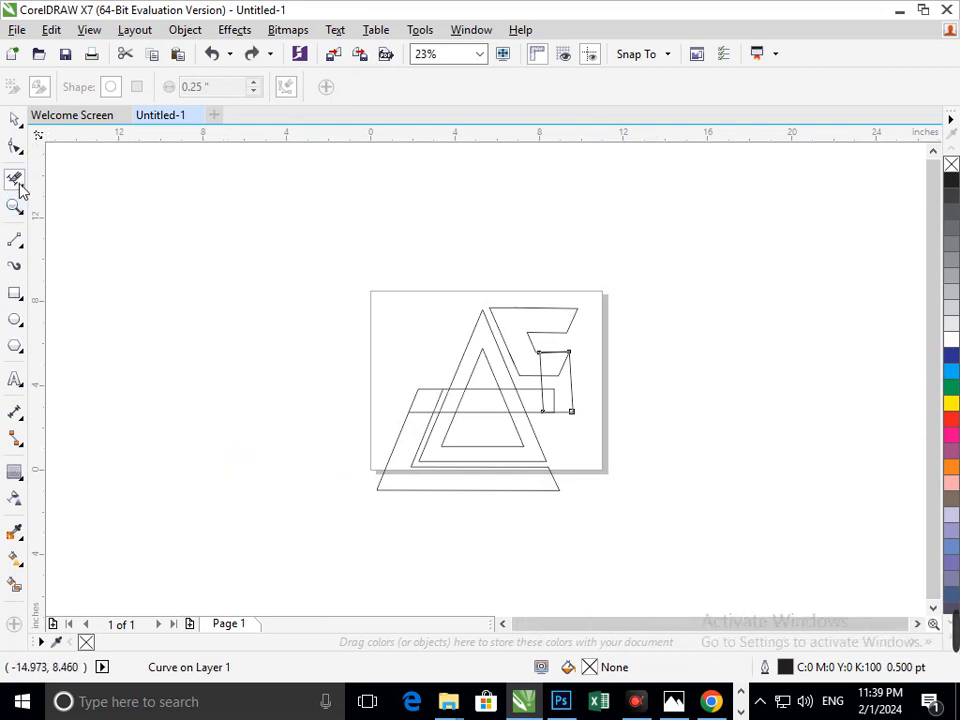
Select the contoured triangle and break its contour group apart into separate curves.
click(14, 119)
click(446, 446)
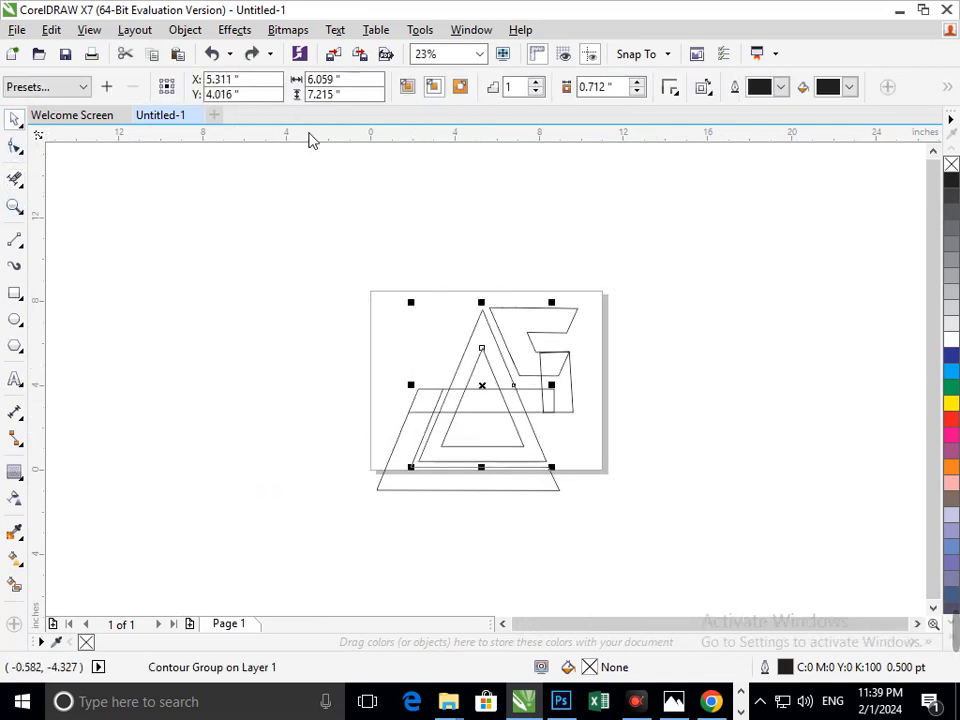
click(185, 30)
click(190, 306)
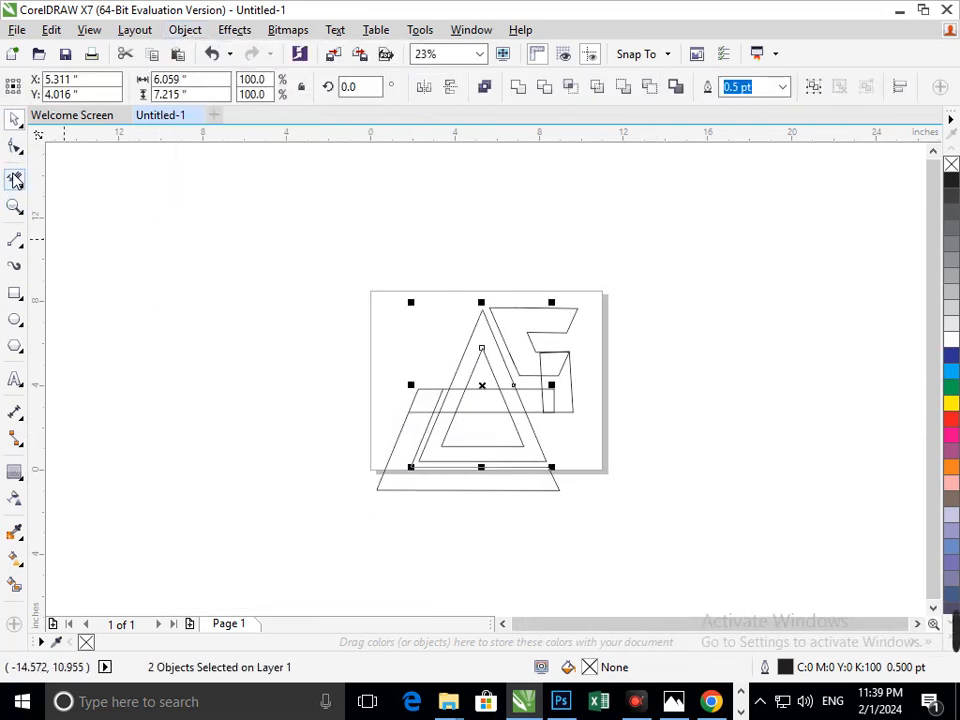
Trim the triangle outlines inside the crossbar and the overlapping segments joining the crossbar, hanging piece and upper right piece with Virtual Segment Delete.
click(14, 179)
scroll(373, 429, up, 4)
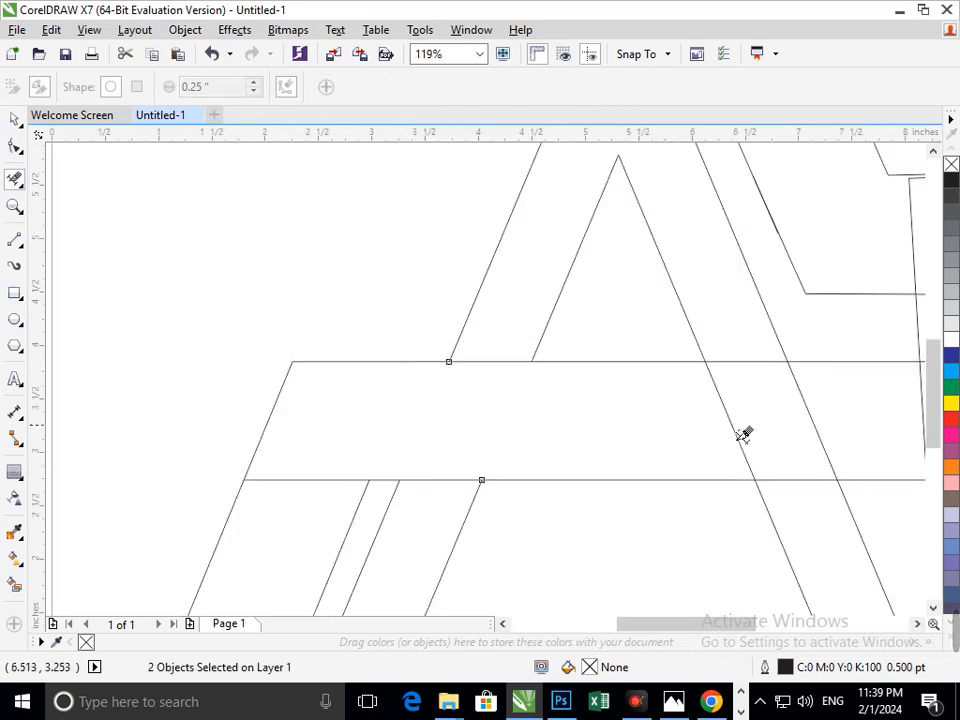
scroll(752, 437, down, 4)
scroll(572, 468, up, 4)
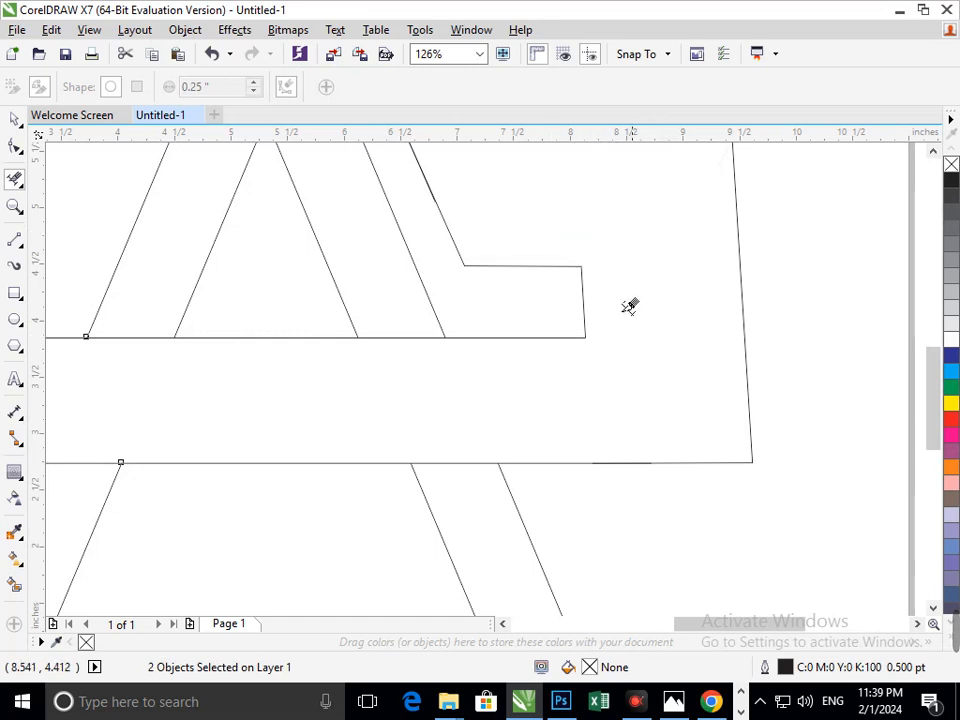
scroll(600, 330, down, 4)
mouse_move(522, 701)
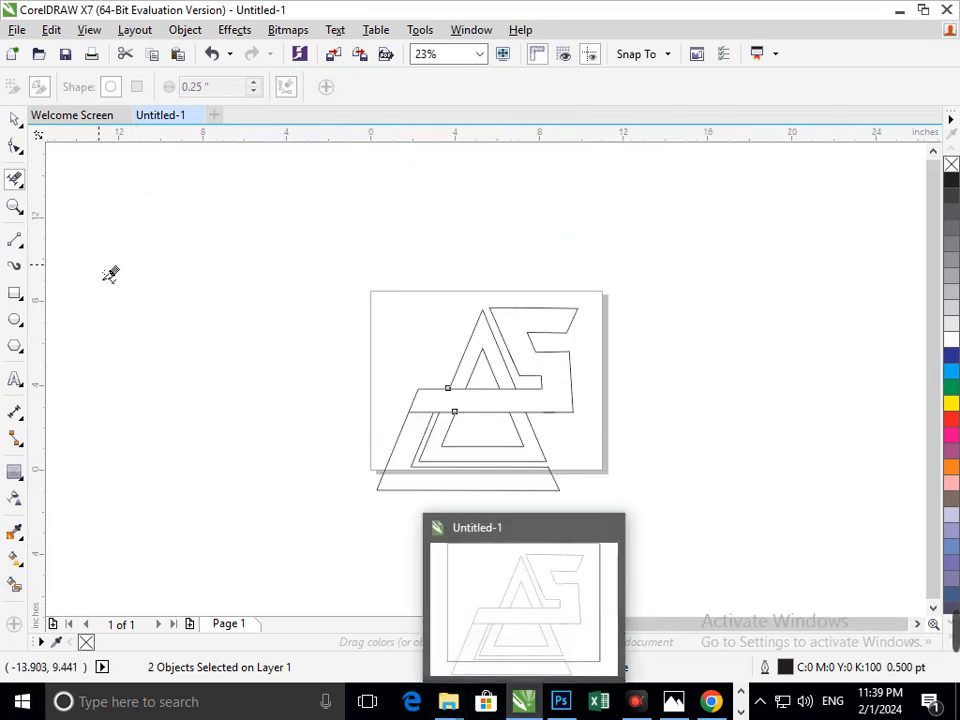
Draw a polygon about 3.2 by 3.0 inches outside the page beside the logo and set its number of sides to 3.
click(15, 118)
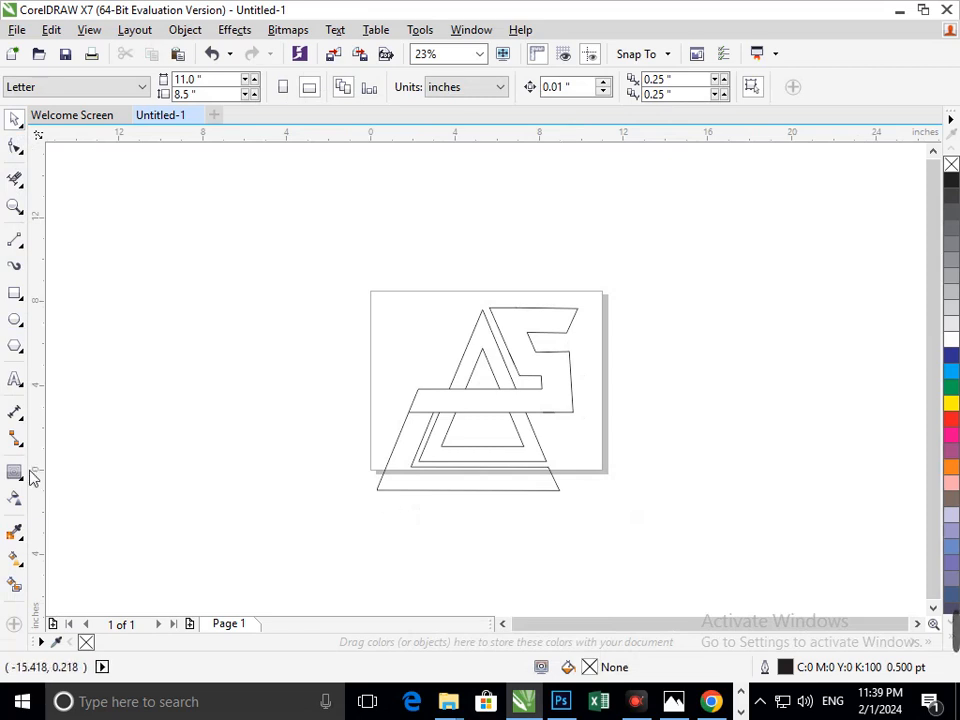
click(21, 352)
click(78, 342)
drag(189, 327, 266, 403)
click(503, 88)
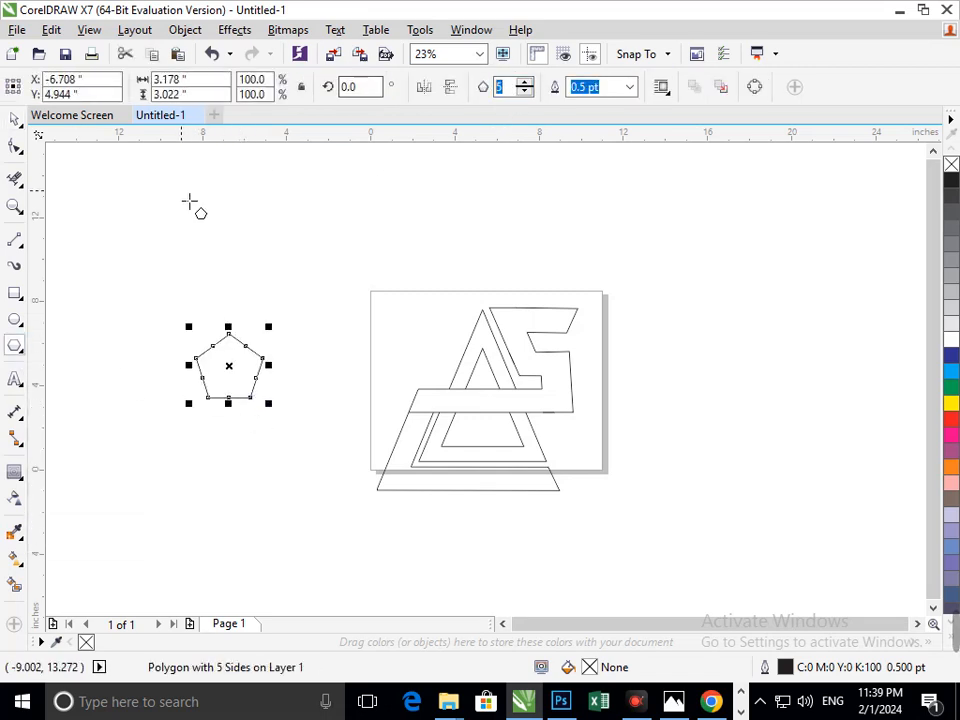
text(3)
key(Return)
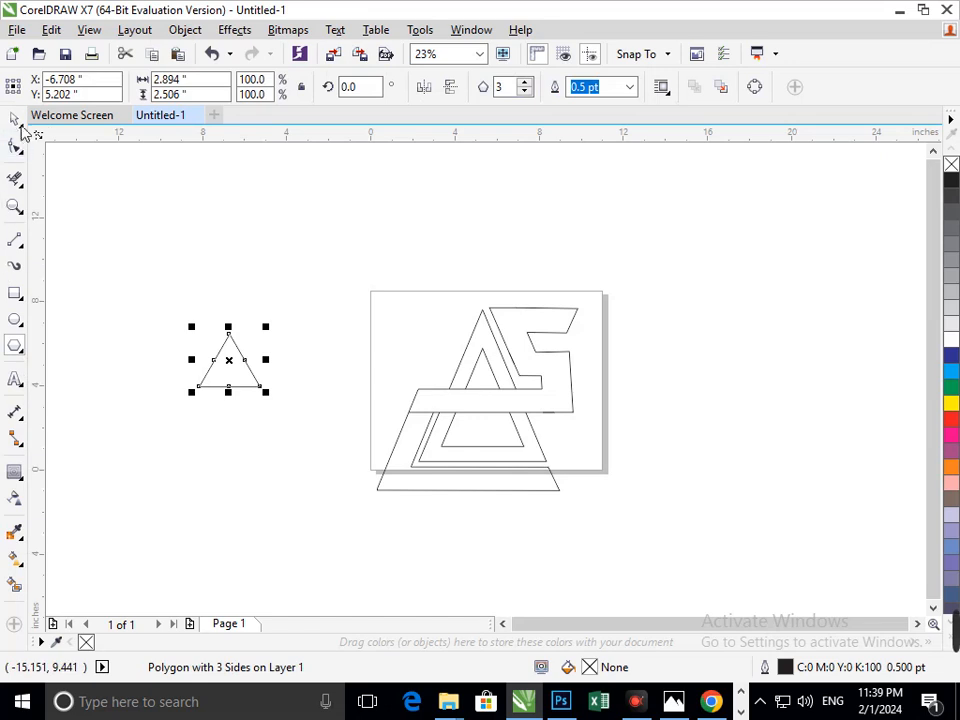
Move the small triangle onto the crossbar, narrow it to 75% width and centre it under the inner triangle's apex.
click(15, 119)
drag(221, 386, 481, 437)
drag(447, 398, 460, 410)
click(646, 481)
key(F2)
drag(409, 343, 510, 451)
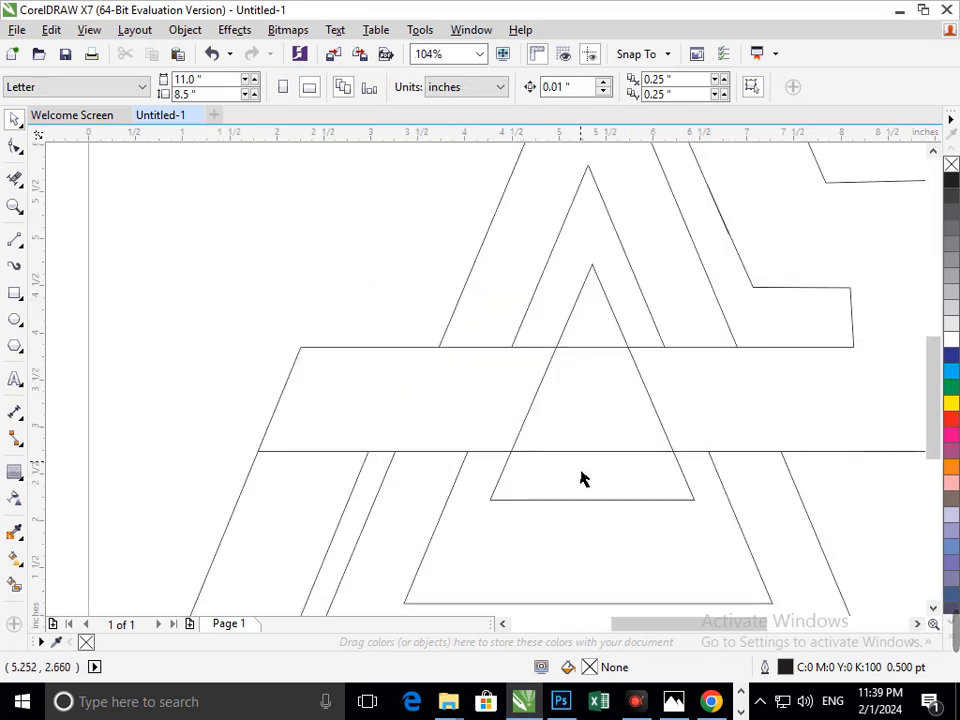
drag(592, 503, 587, 497)
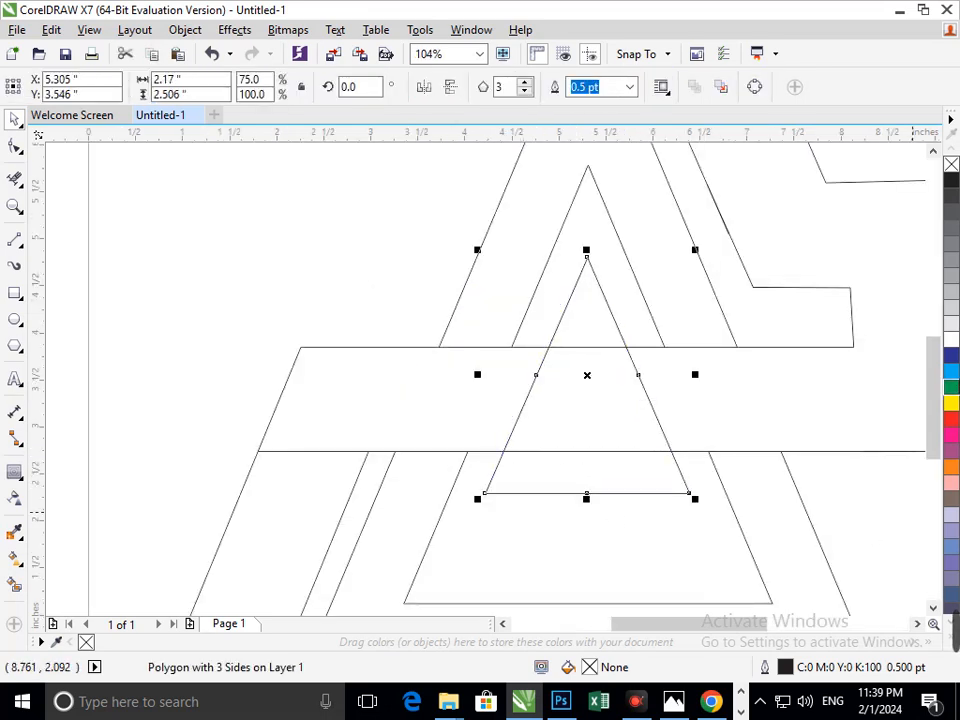
Fill the small central triangle with dark blue (C100 M100 Y0 K0) and deselect it.
click(951, 358)
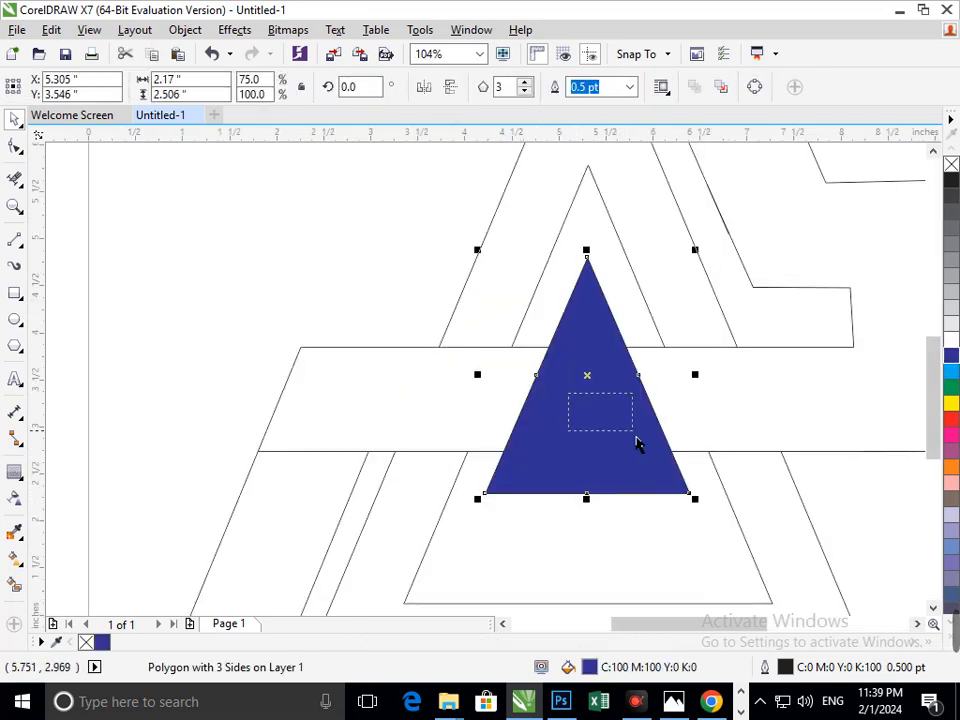
key(F3)
click(655, 510)
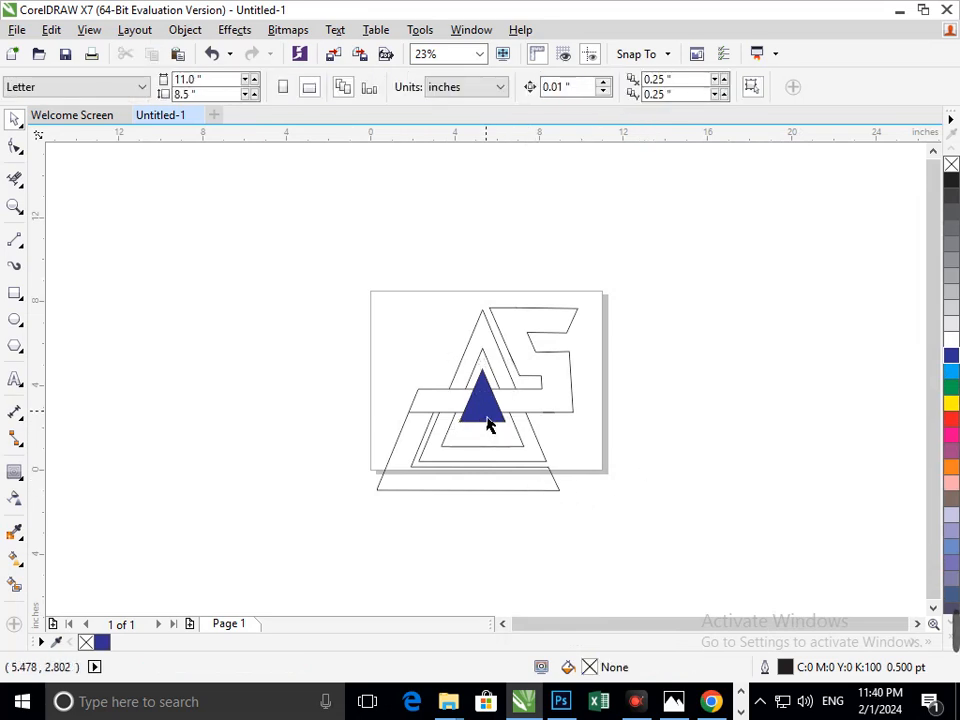
Smart-fill the S-shaped piece and the left slanted band with its lower bar, and colour both red (M100 Y100).
click(15, 585)
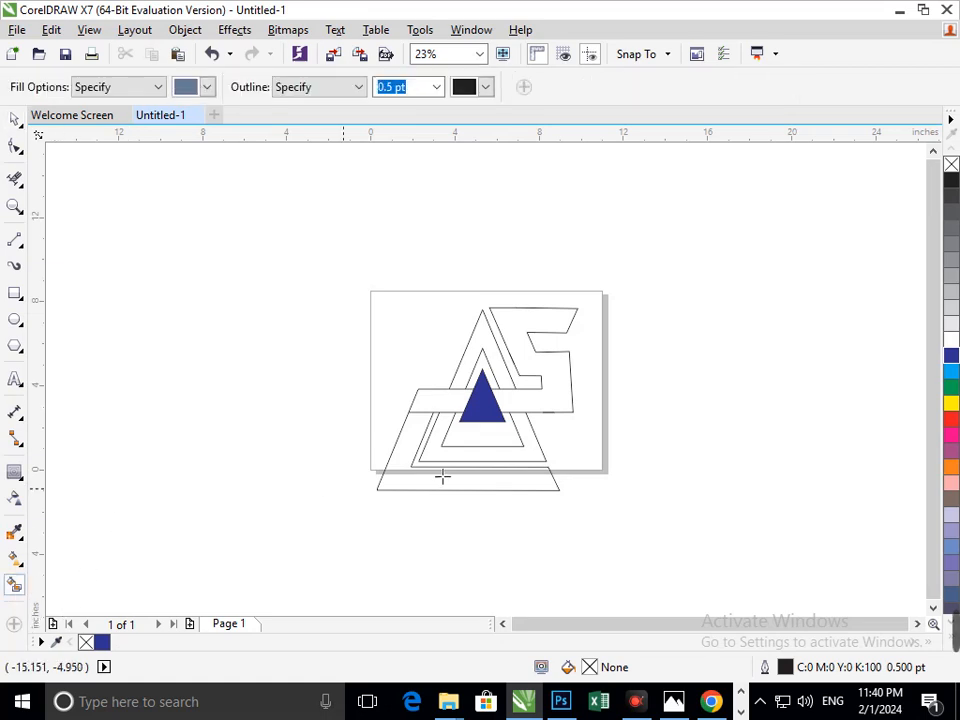
click(12, 180)
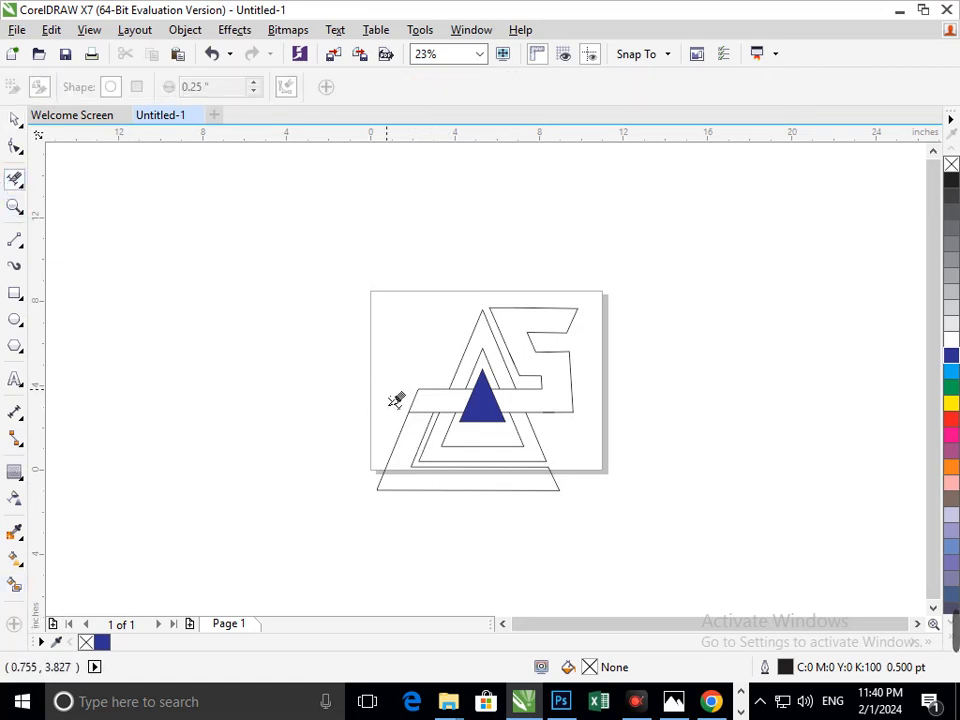
click(15, 585)
click(405, 486)
click(540, 410)
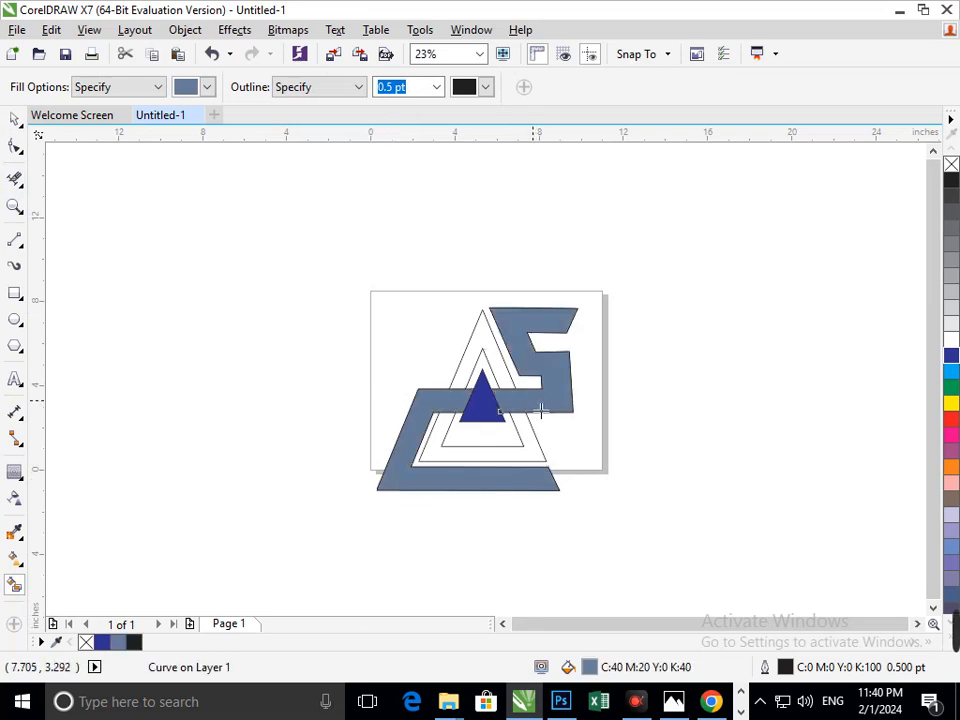
click(950, 419)
click(515, 480)
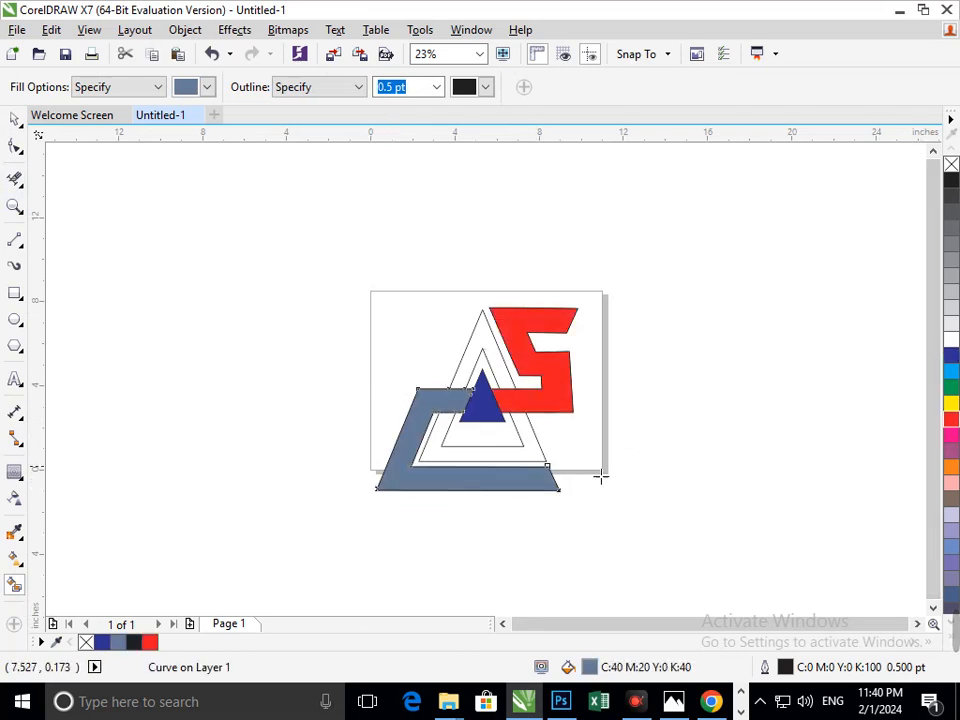
click(950, 425)
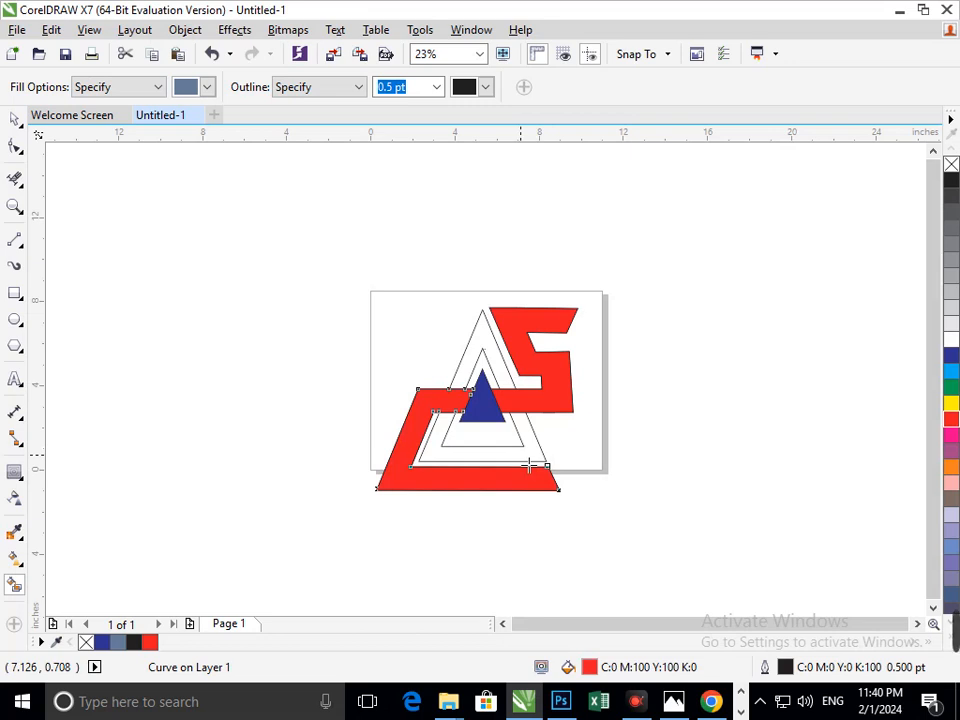
Draw a rectangle about 2.96 by 2.93 inches across the triangle's base and red lower bar, and skew its lower edge to the left.
key(F2)
drag(400, 412, 667, 555)
click(14, 293)
key(F6)
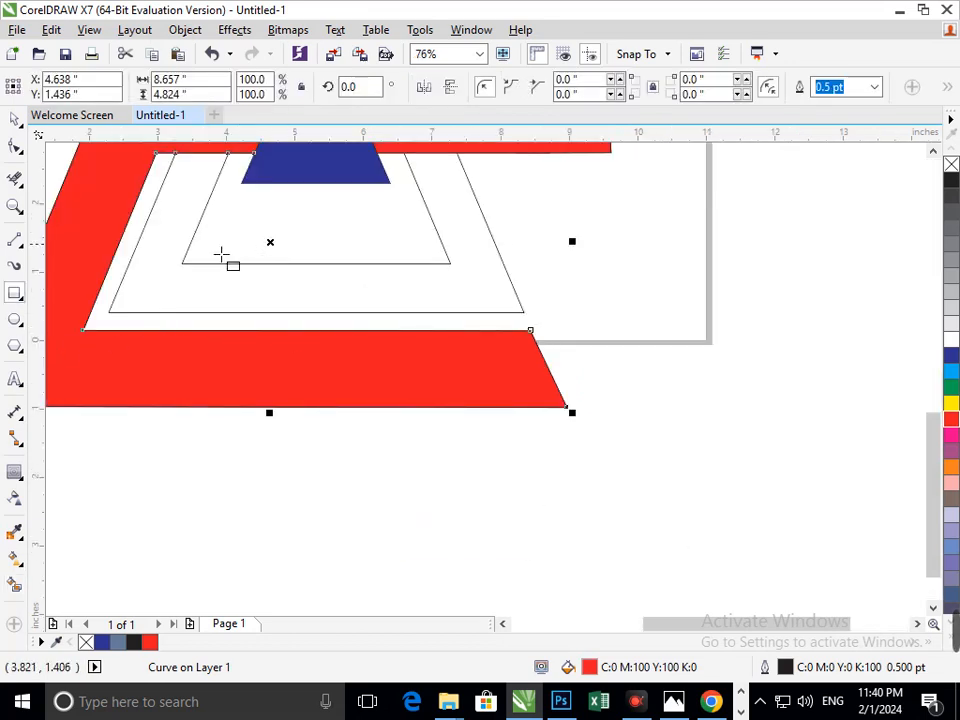
drag(210, 243, 413, 443)
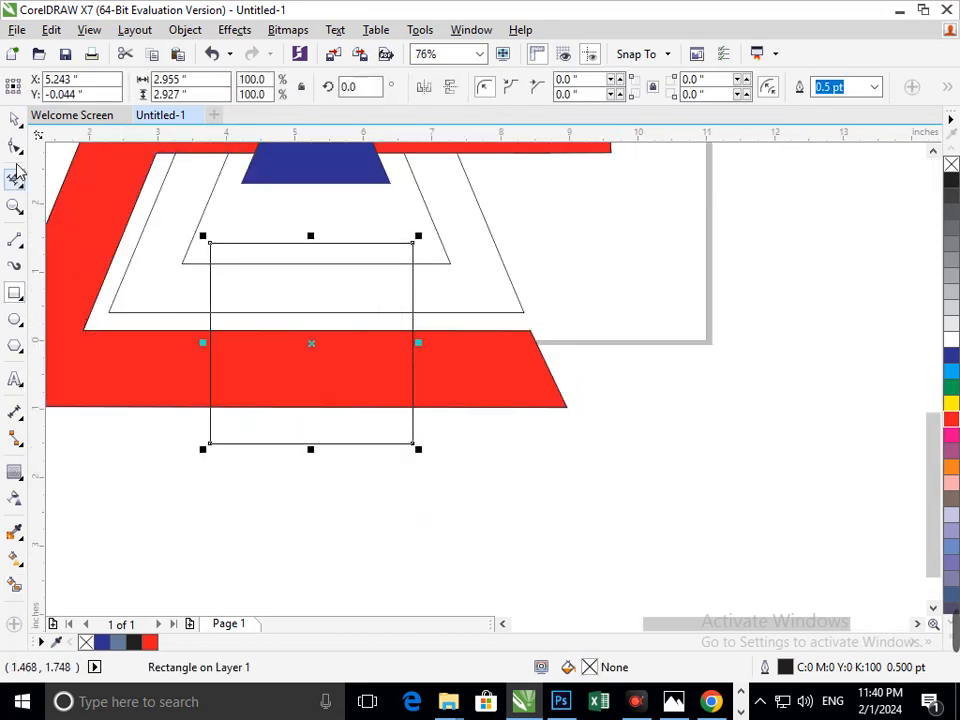
click(15, 120)
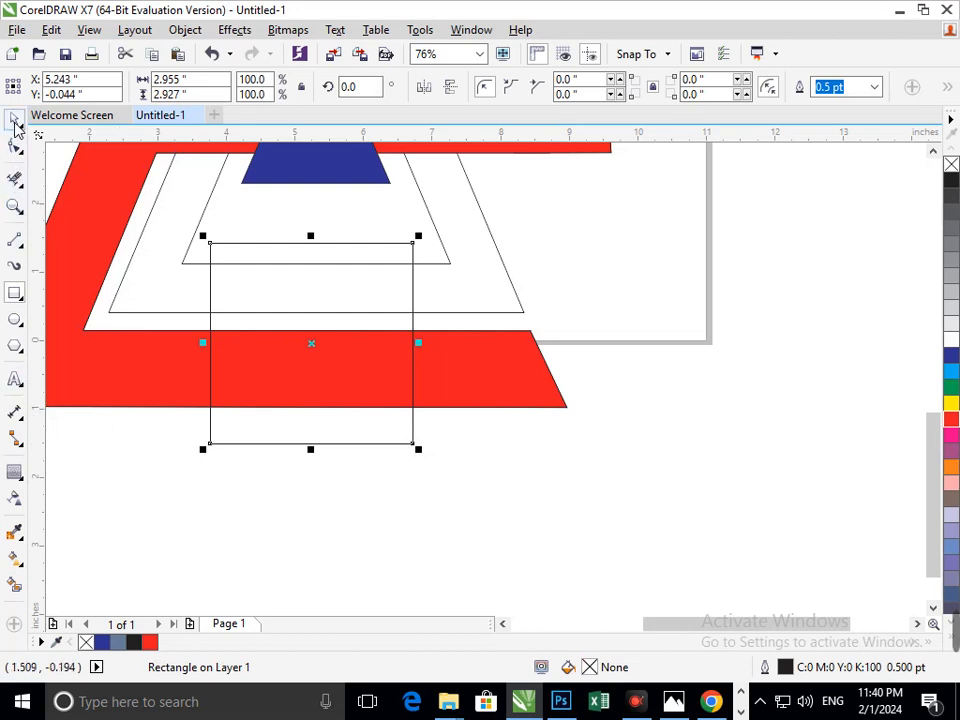
click(261, 441)
drag(326, 469, 261, 473)
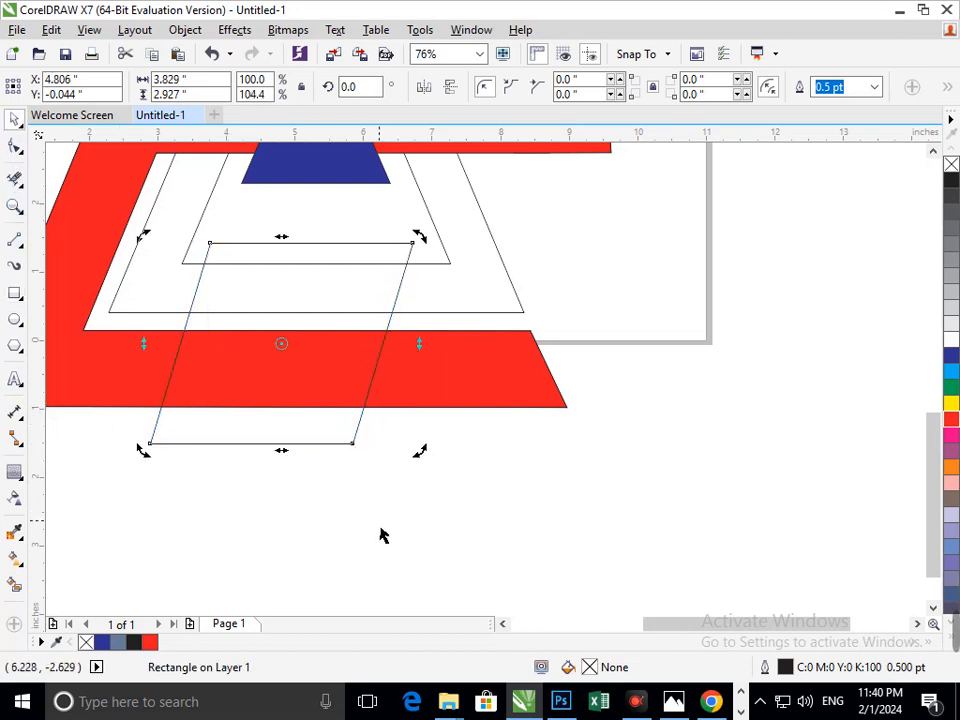
Convert the skewed rectangle to curves and move its lower right and upper left nodes right to form a trapezoid widening downward.
key(F10)
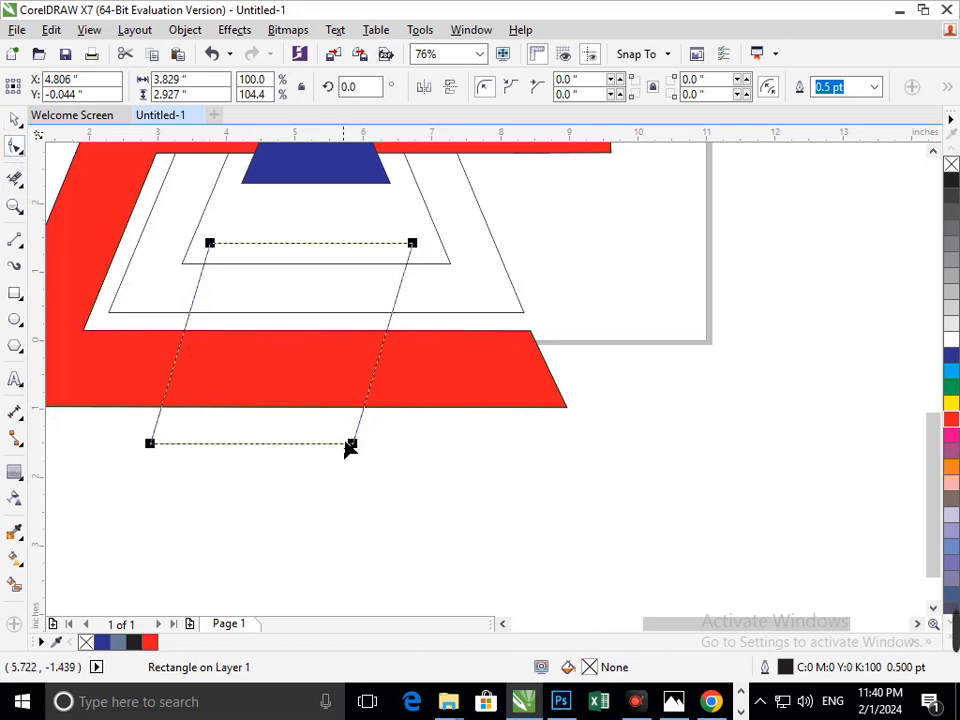
key(ctrl+q)
drag(351, 444, 498, 454)
drag(210, 245, 217, 245)
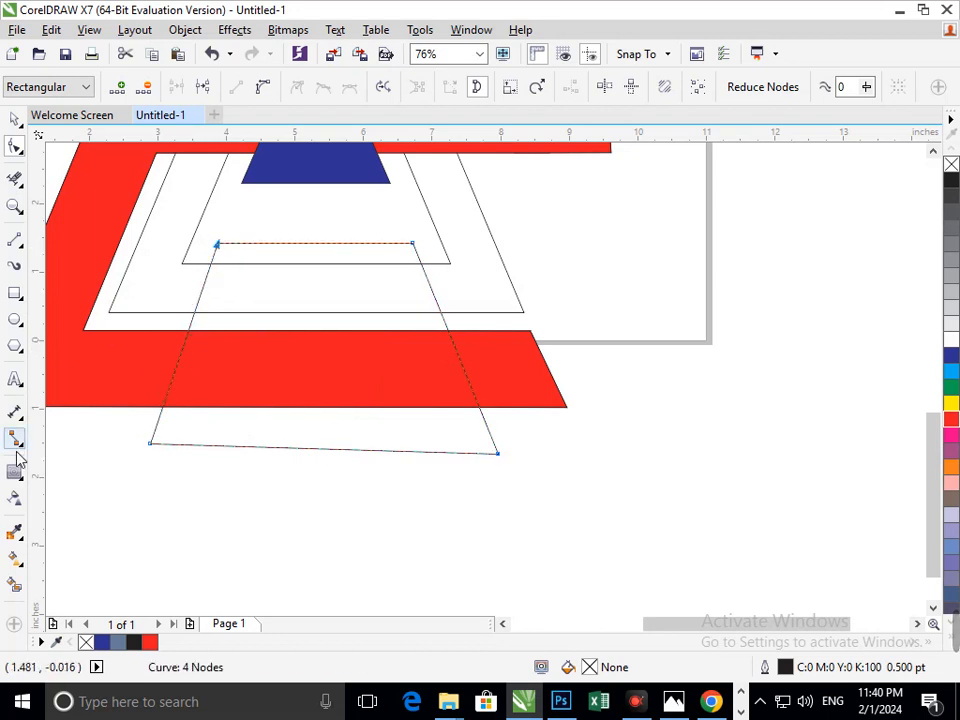
Smart-fill the triangle's lower left leg, lower right leg and upper peak with the grey-blue fill.
click(14, 584)
click(150, 290)
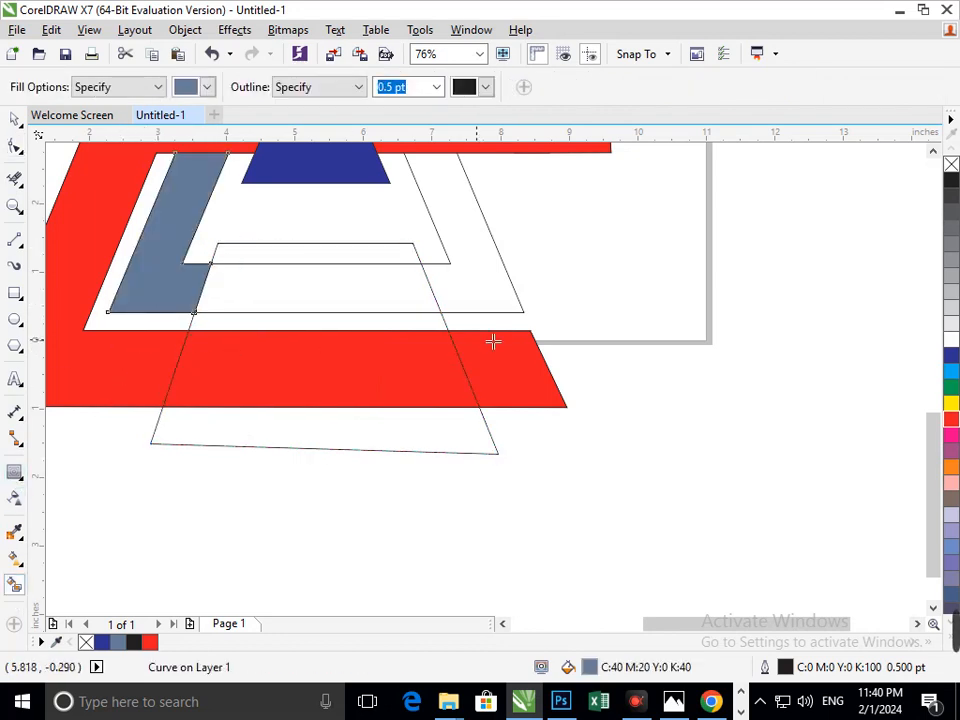
click(505, 300)
scroll(431, 343, down, 3)
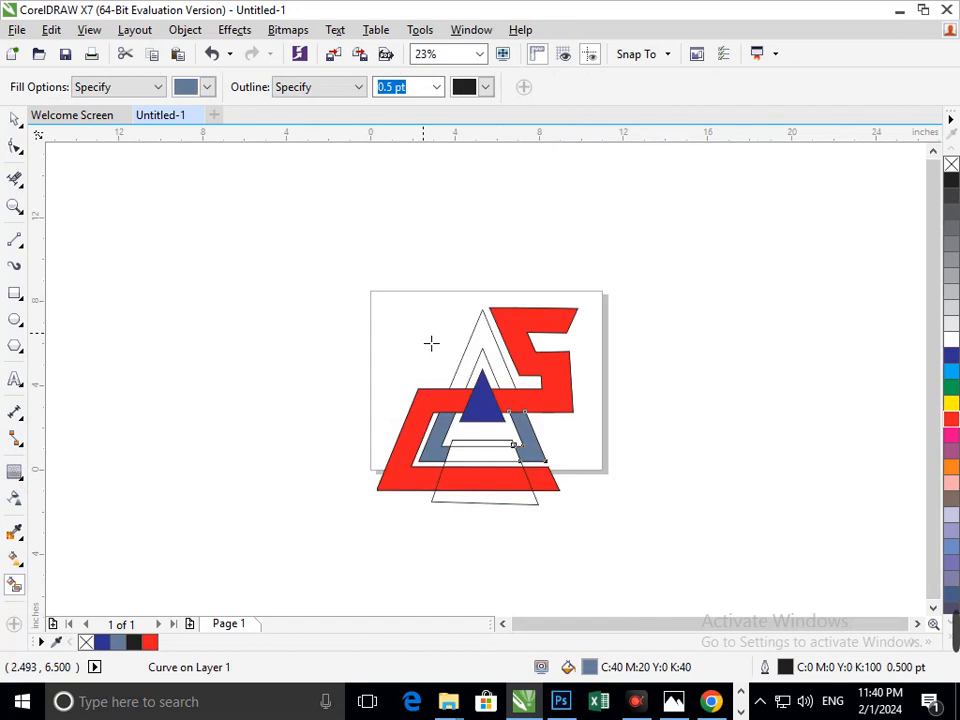
click(503, 372)
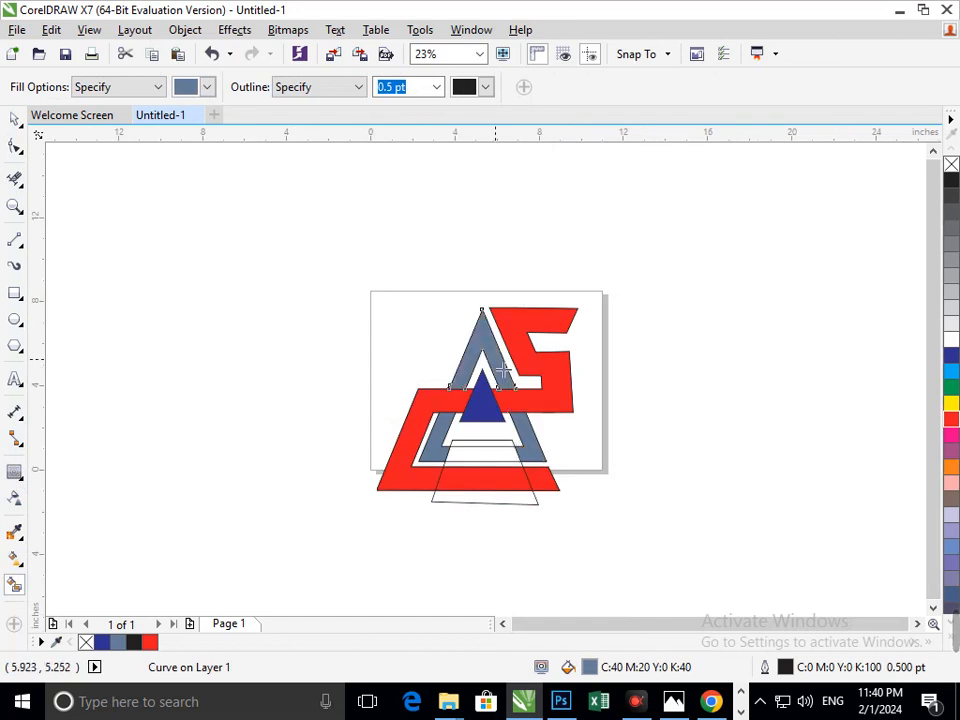
Recolour the triangle's upper peak, lower right leg and lower left leg green (C100 Y100).
click(951, 386)
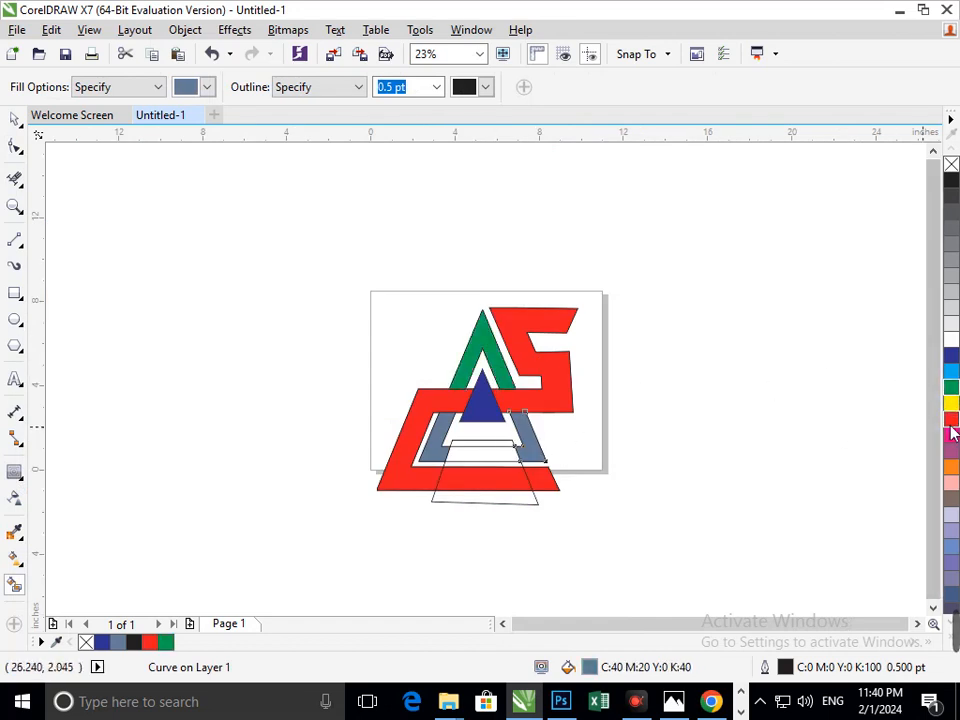
click(951, 386)
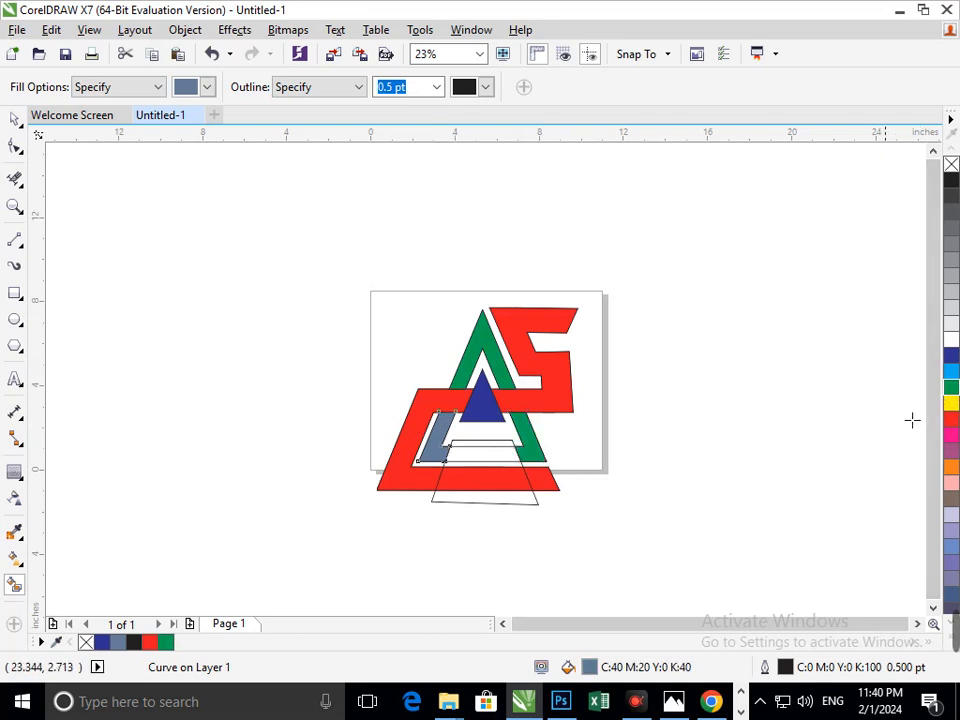
click(951, 386)
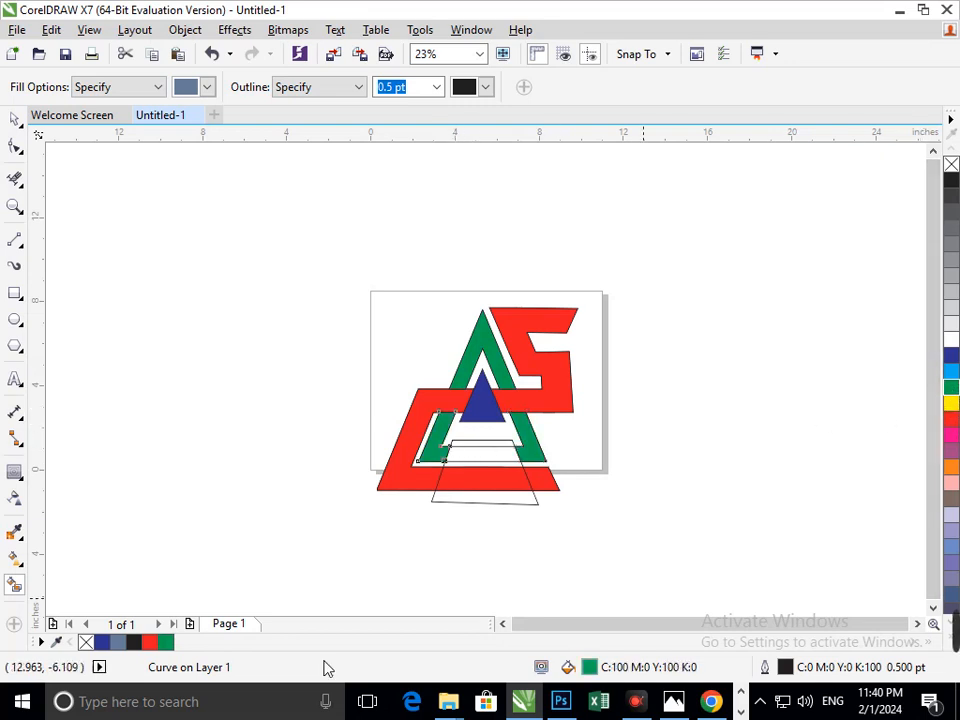
Delete the leftover trapezoid and triangle base segments around the lower red bar with the Virtual Segment Delete tool.
click(14, 178)
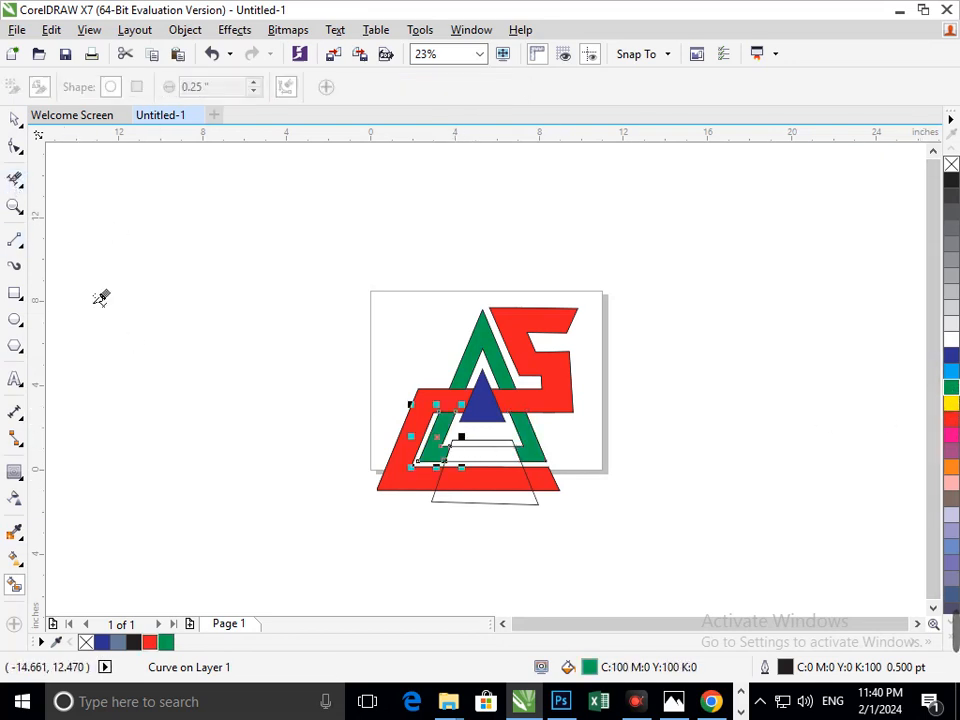
click(517, 505)
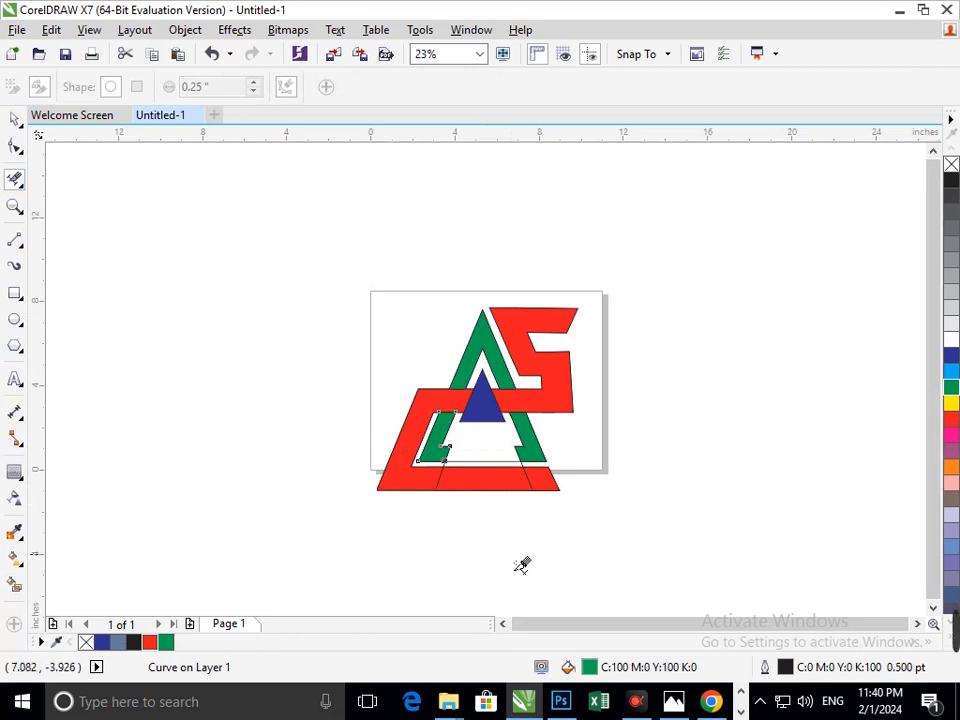
scroll(493, 512, up, 5)
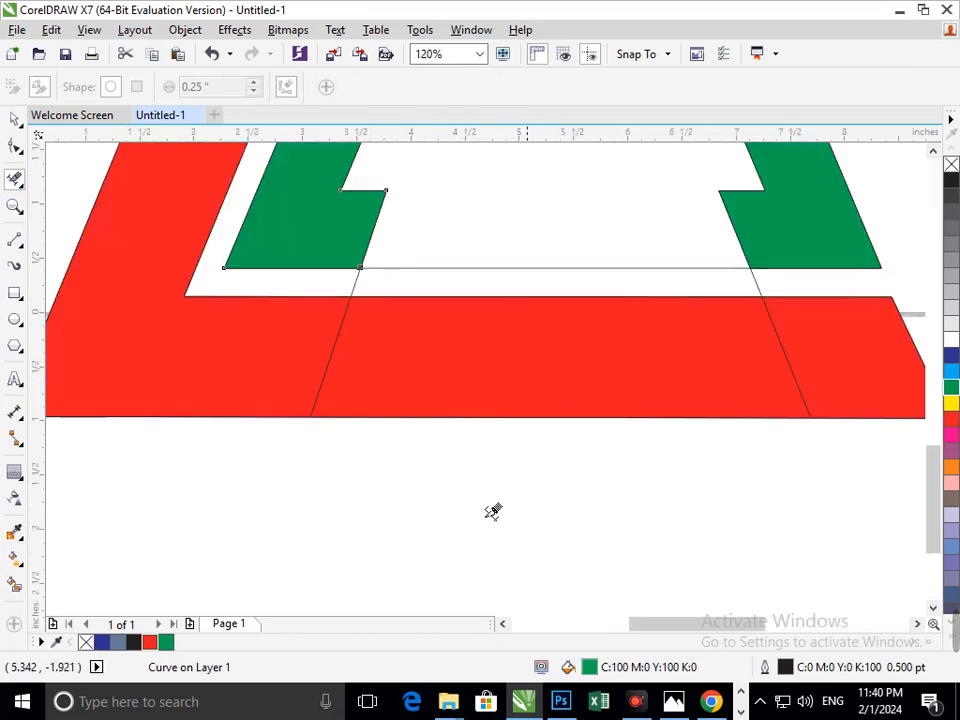
drag(396, 364, 397, 365)
drag(341, 291, 376, 308)
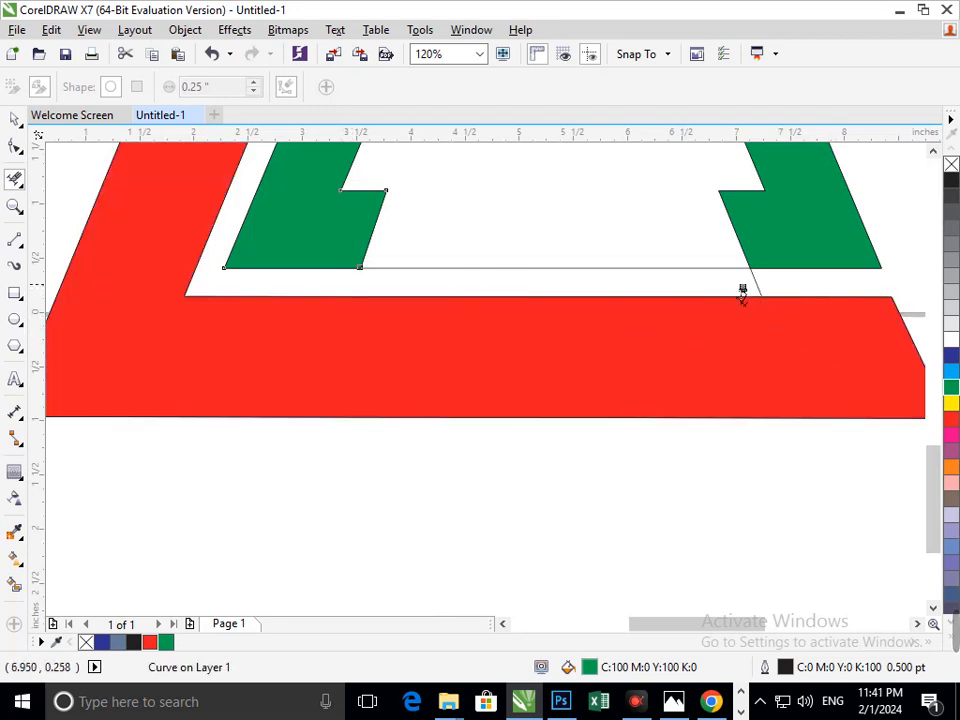
scroll(555, 276, down, 5)
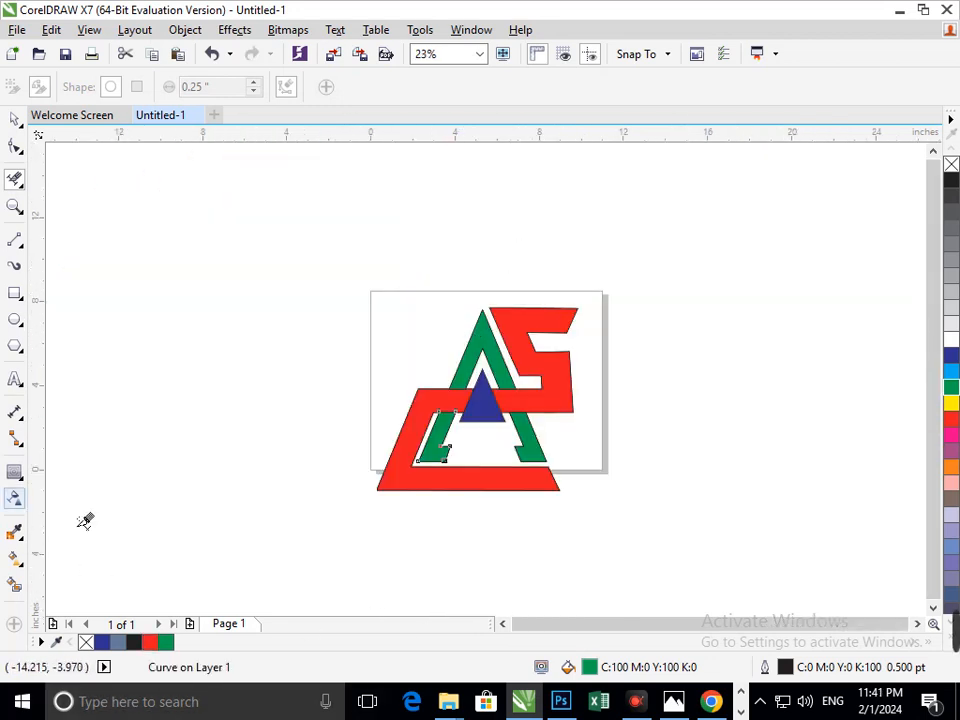
Contour the small blue triangle outward by about 0.168 inch in one step and break the contour group apart.
click(12, 118)
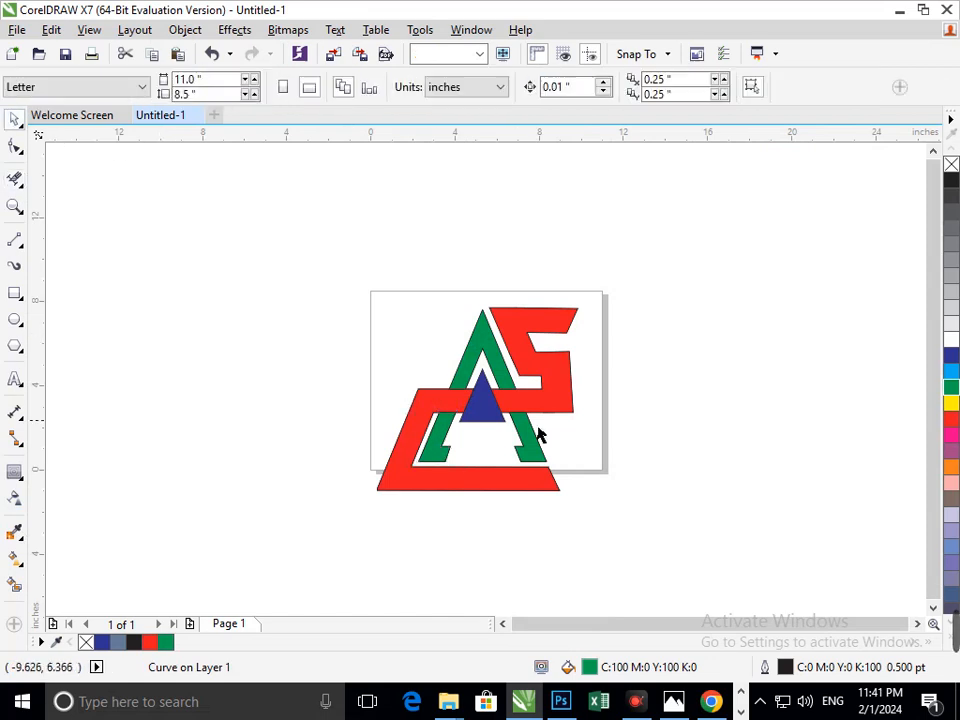
click(483, 405)
click(660, 449)
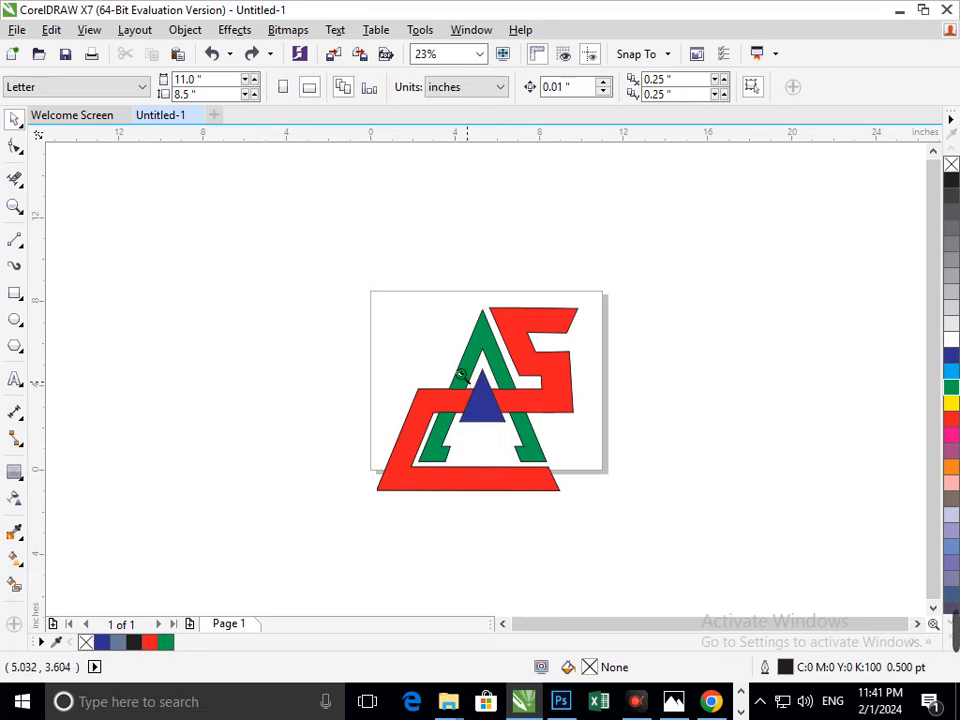
scroll(458, 390, up, 5)
click(450, 470)
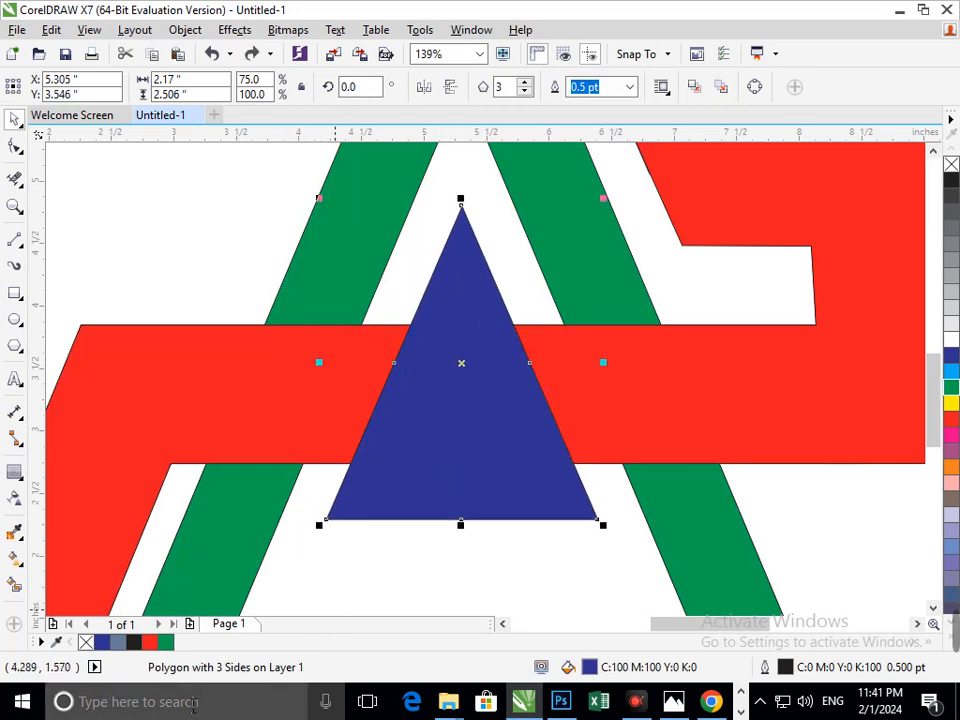
click(24, 486)
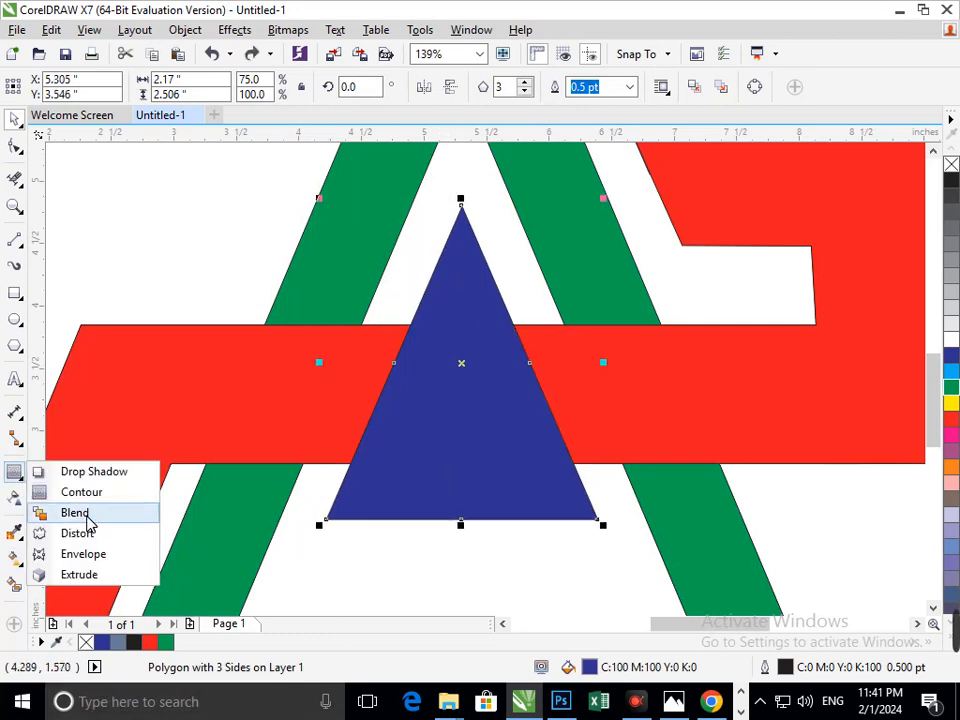
click(88, 514)
drag(328, 526, 302, 544)
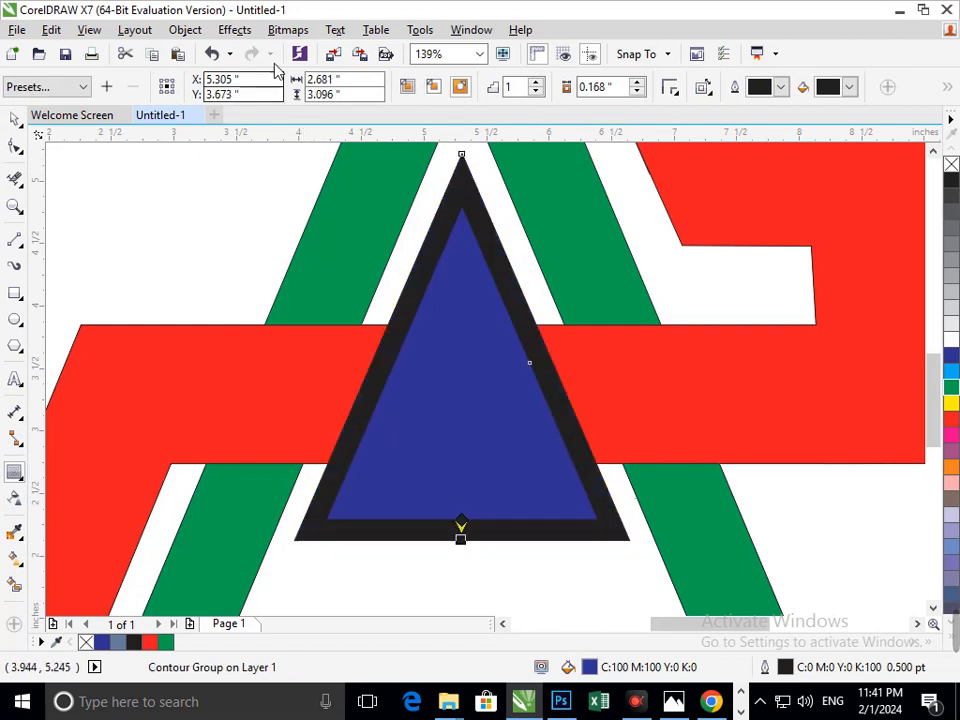
click(185, 29)
click(200, 312)
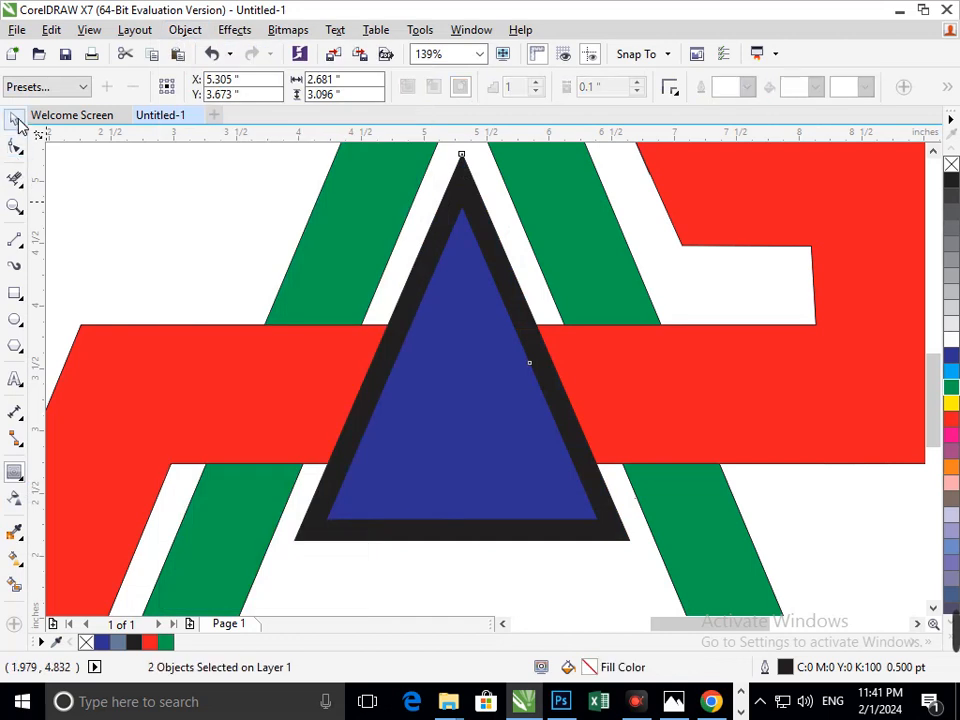
Trim the left red band with the black contour triangle, checking the cut by moving the triangle aside and undoing the move.
click(394, 538)
drag(358, 553, 312, 550)
key(ctrl+z)
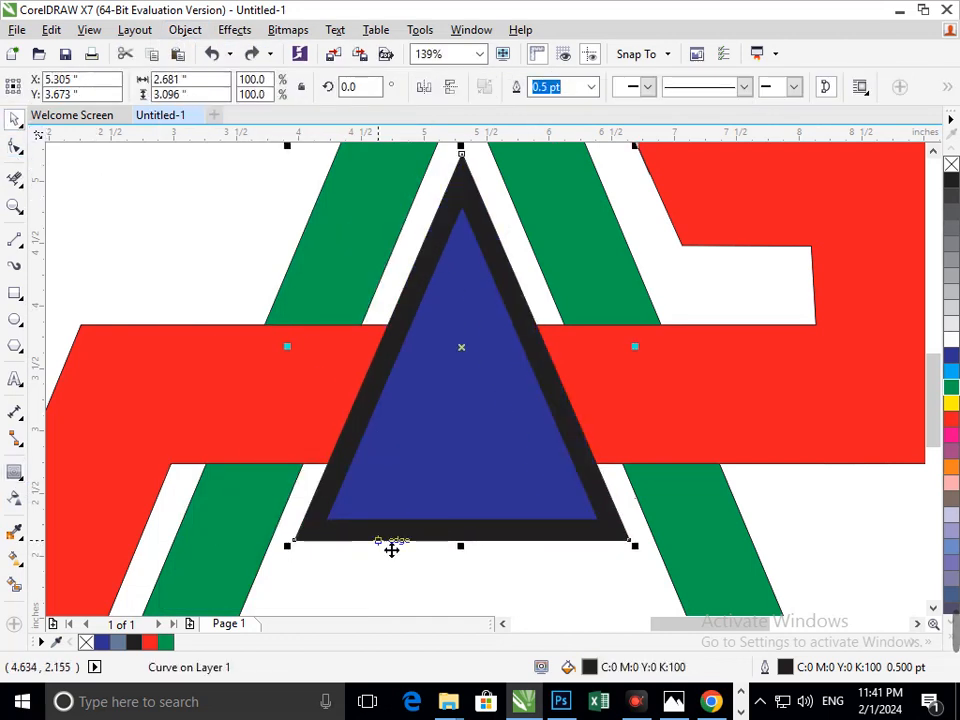
shift+click(229, 400)
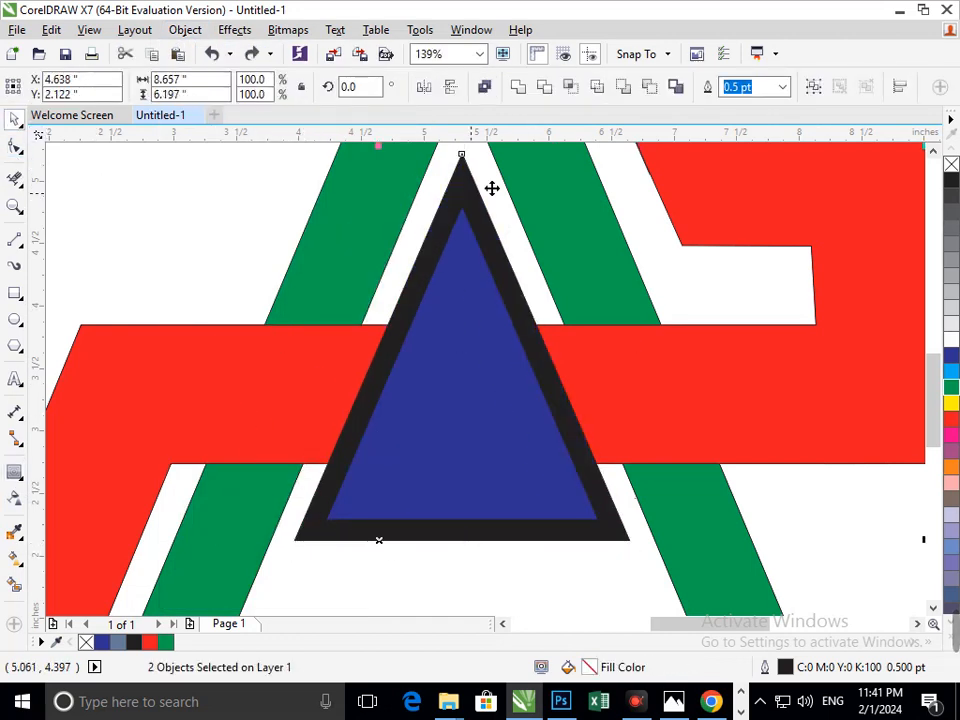
click(165, 225)
drag(323, 440, 141, 463)
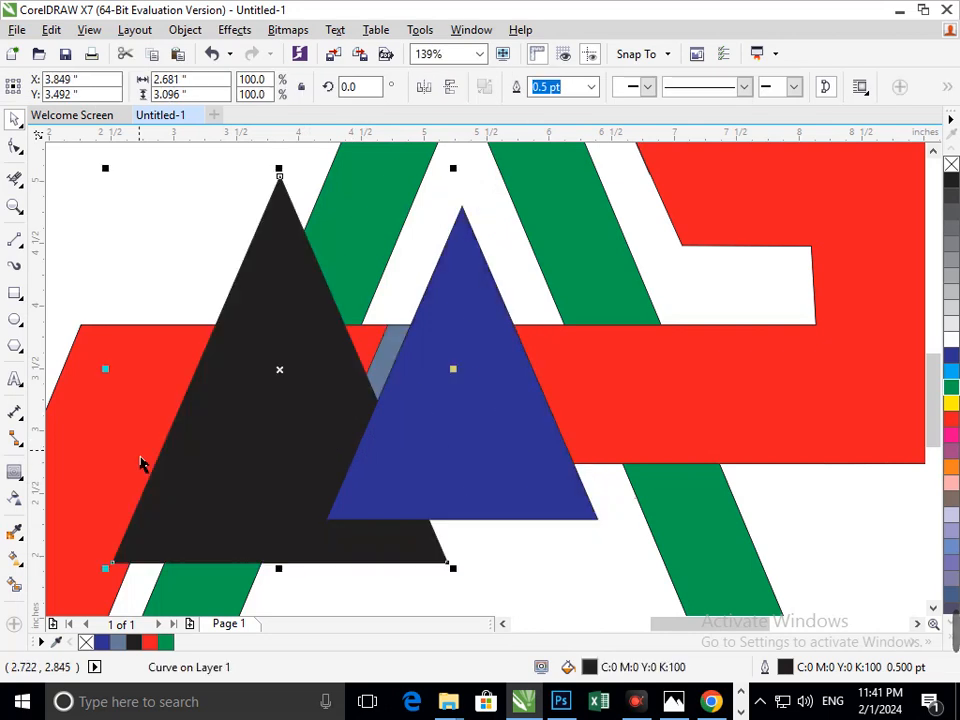
key(ctrl+z)
Trim the red S-shaped piece with the black contour triangle and delete the contour triangle.
shift+click(716, 426)
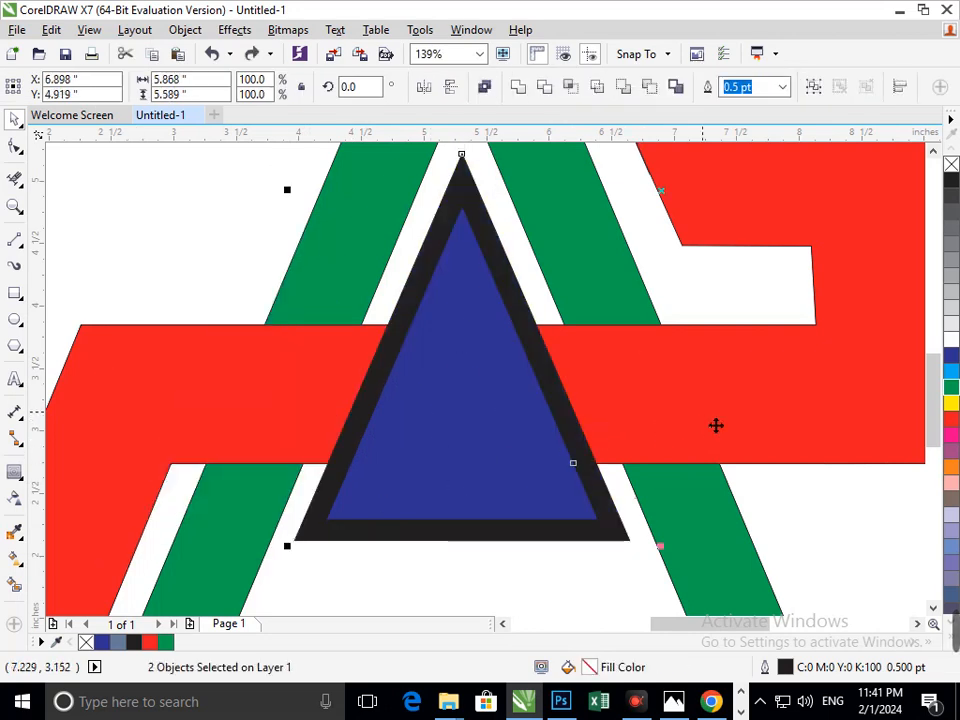
click(392, 541)
drag(392, 533, 118, 509)
key(Delete)
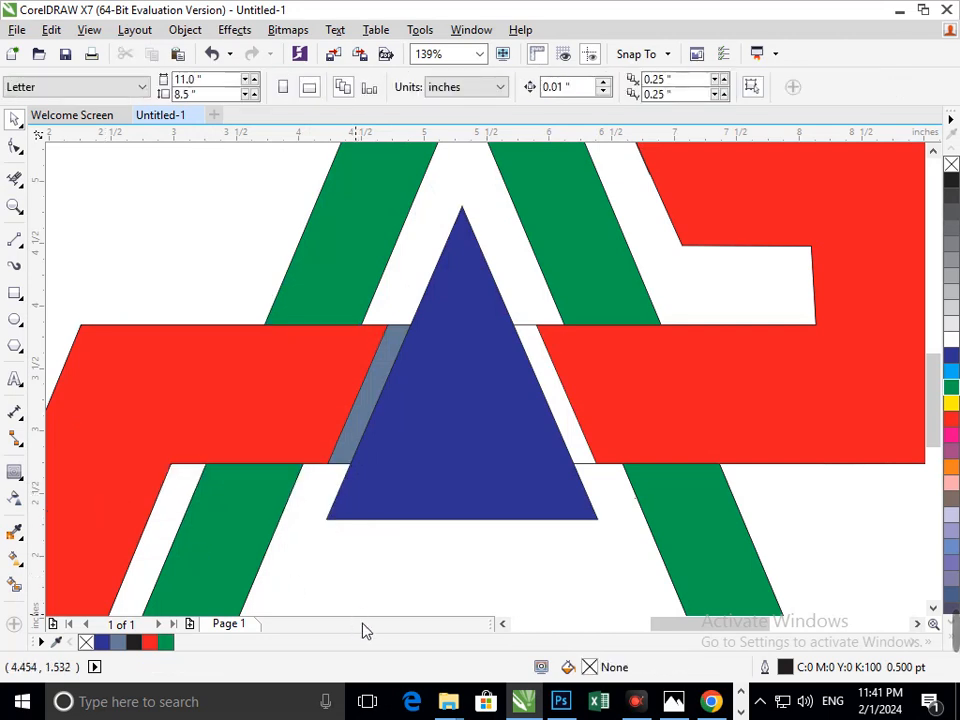
Delete the leftover grey-blue sliver and the crossbar outline in the gaps beside the blue triangle.
drag(360, 452, 341, 500)
key(Delete)
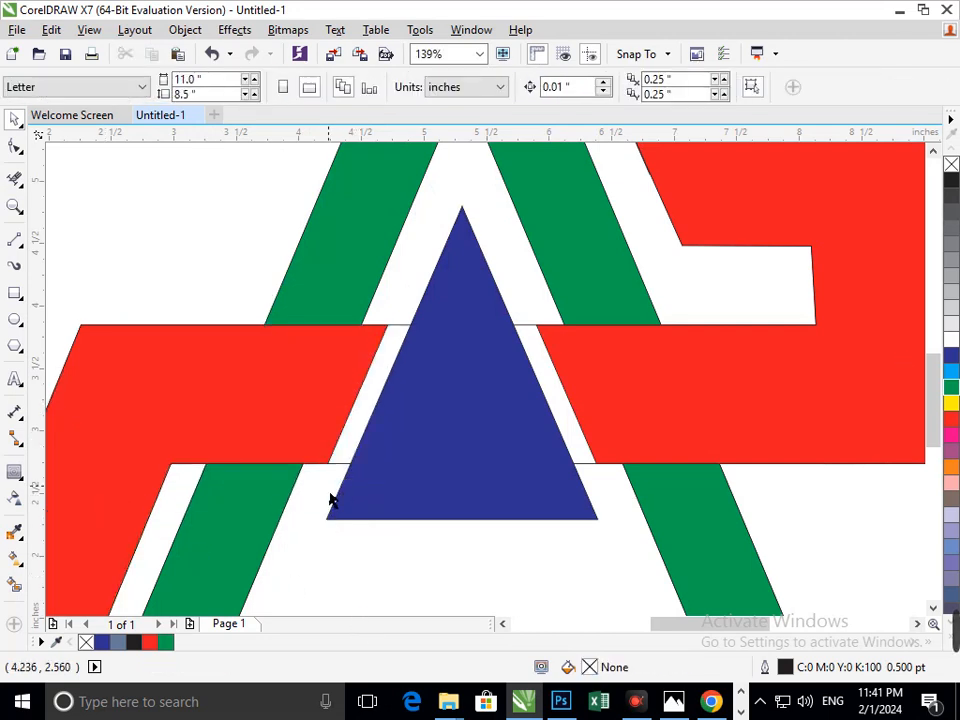
click(348, 474)
key(Delete)
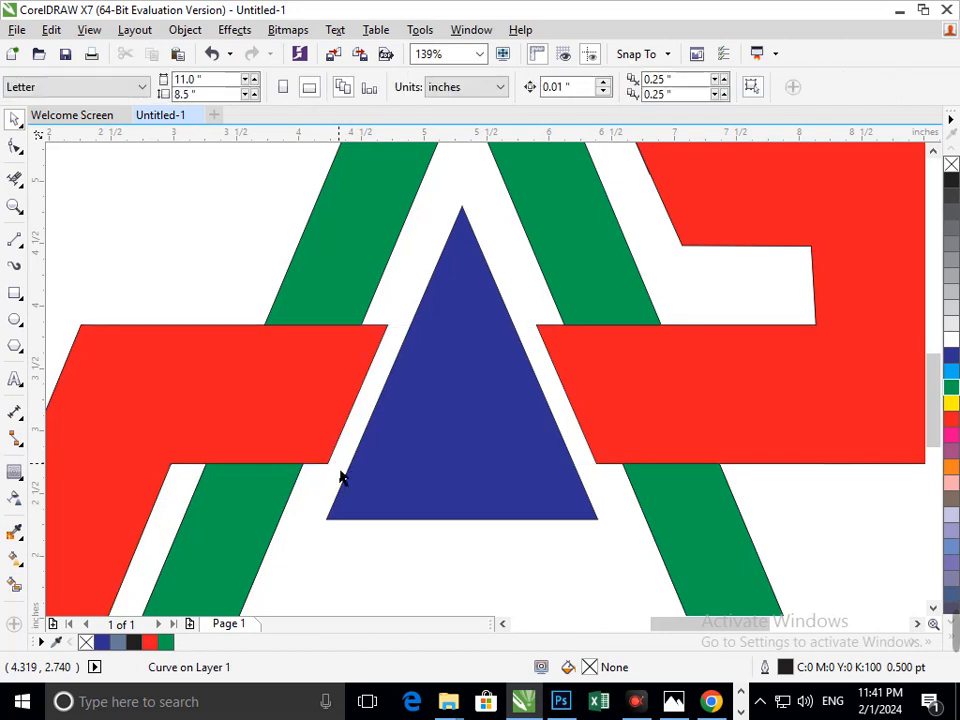
scroll(499, 470, down, 5)
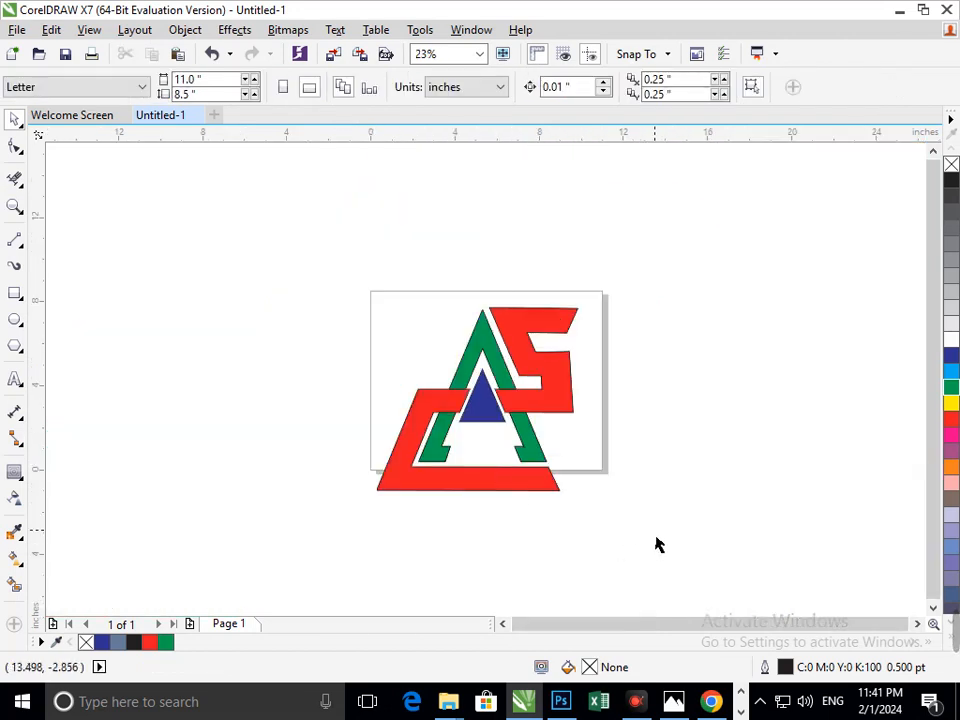
Undo the deletions, the trimming of the red pieces and the contour around the blue triangle.
key(ctrl+z)
key(ctrl+z)
key(ctrl+z)
key(ctrl+z)
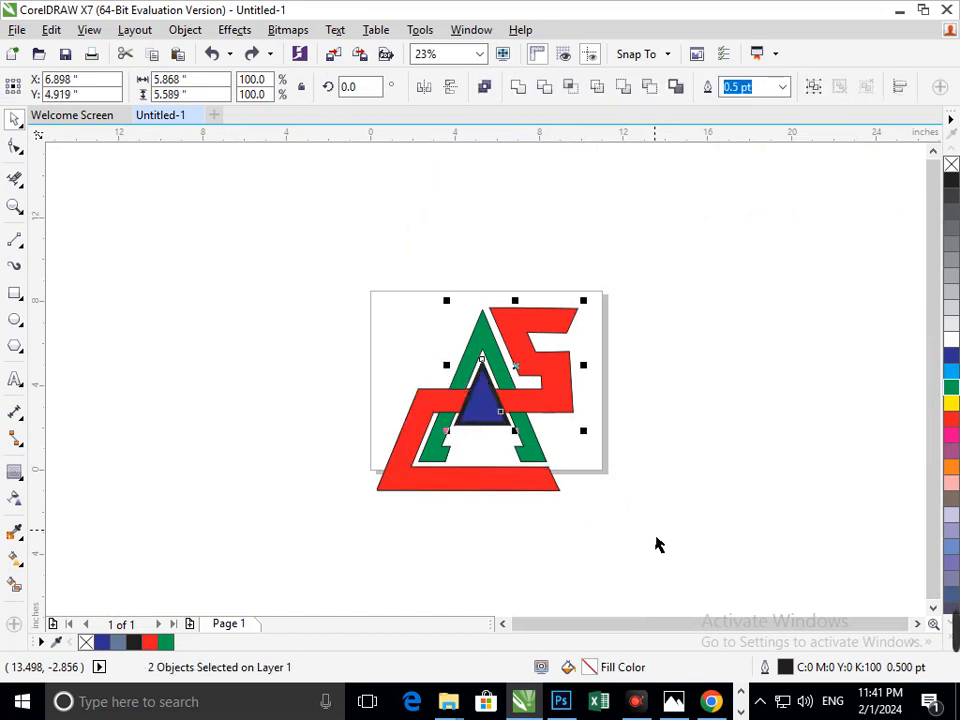
key(Tab)
key(Tab)
key(Delete)
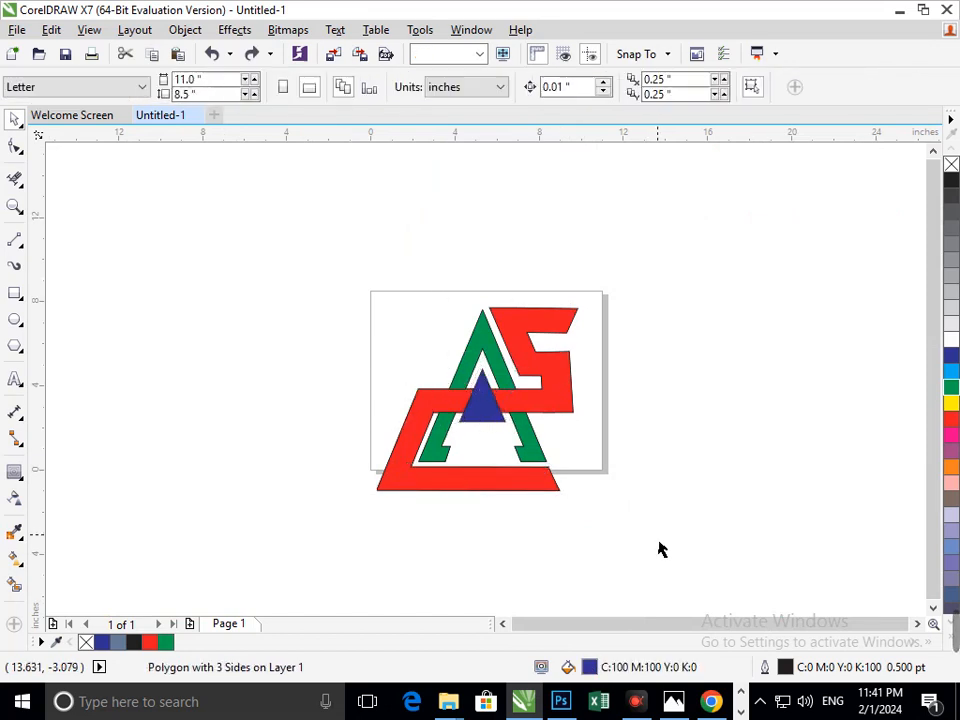
Recolour the small central blue triangle green.
click(490, 416)
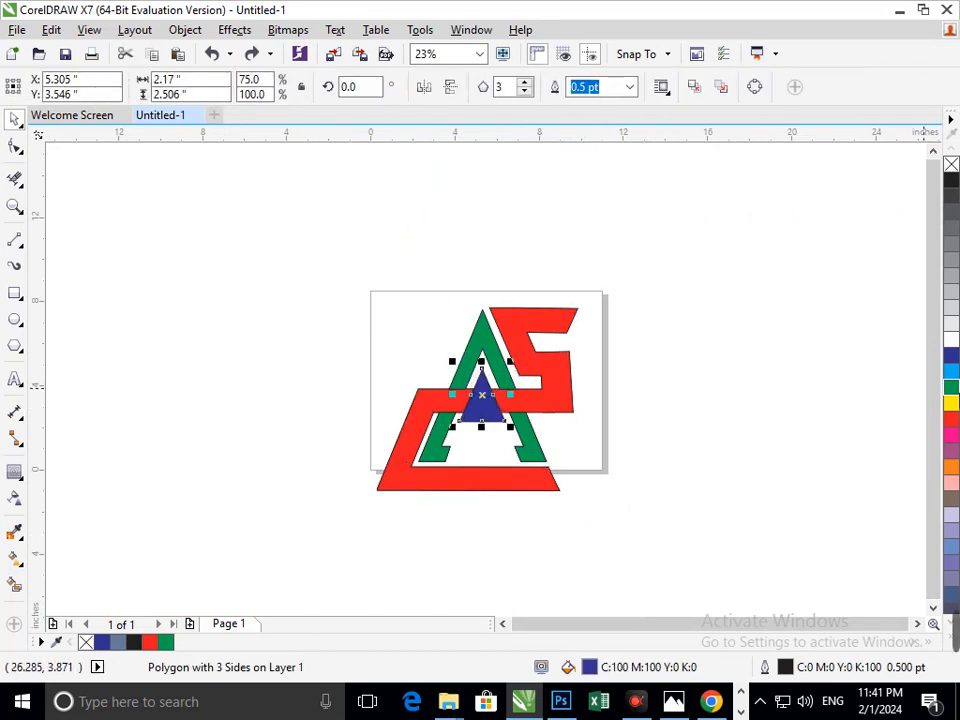
click(951, 388)
click(815, 502)
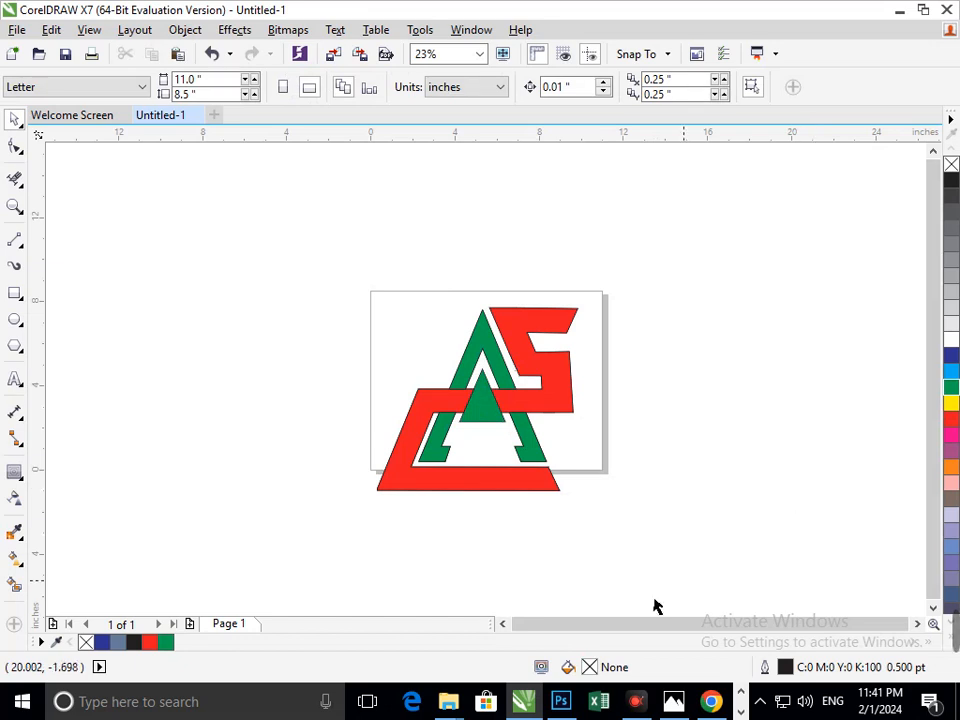
Add the artistic text "cOMPANY NAME" on two lines in the empty area left of the logo.
key(F3)
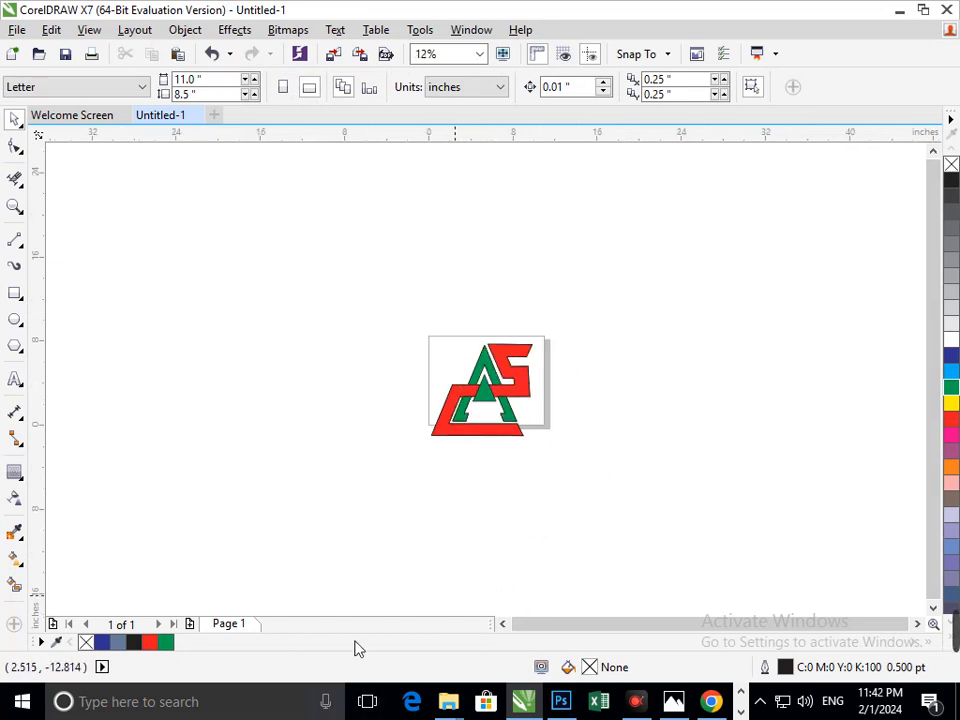
scroll(458, 384, up, 2)
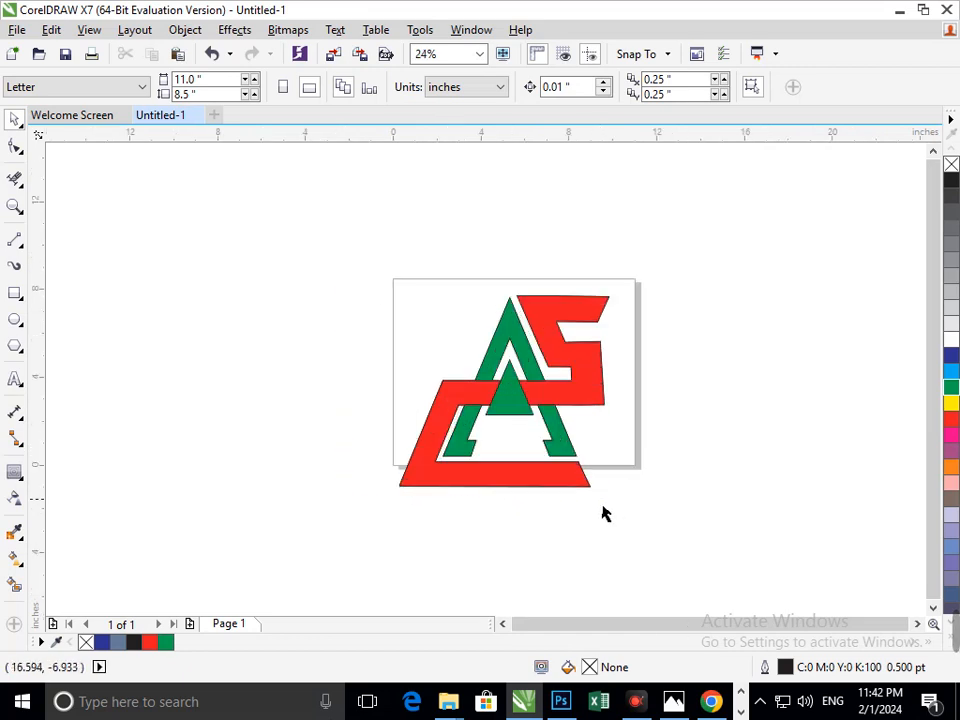
click(14, 379)
click(110, 370)
text(aC)
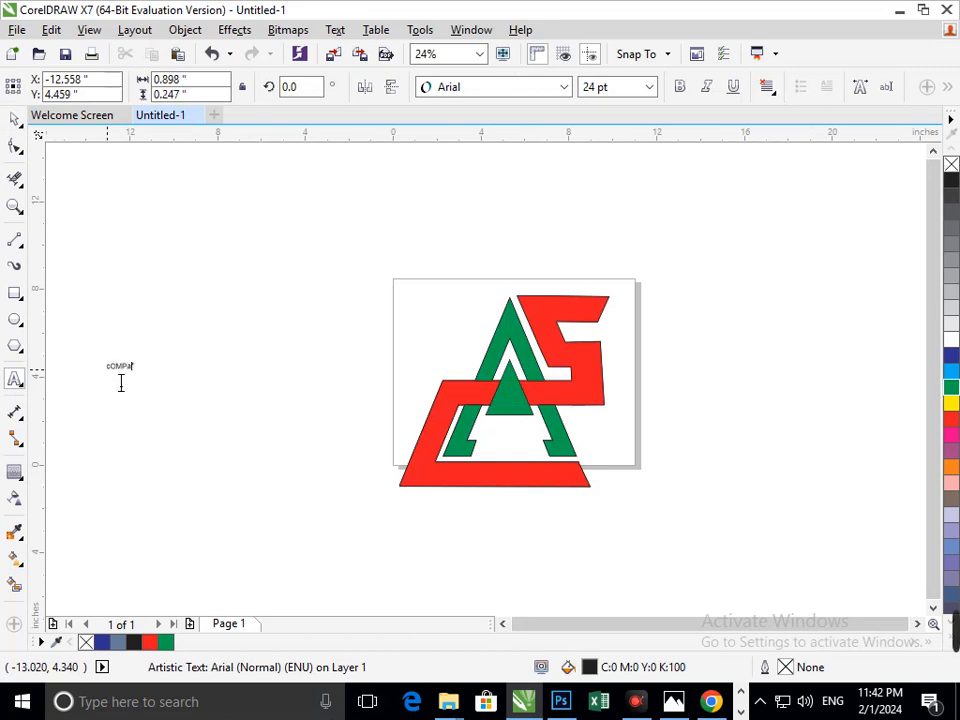
text(OMPANY)
key(Return)
text(N)
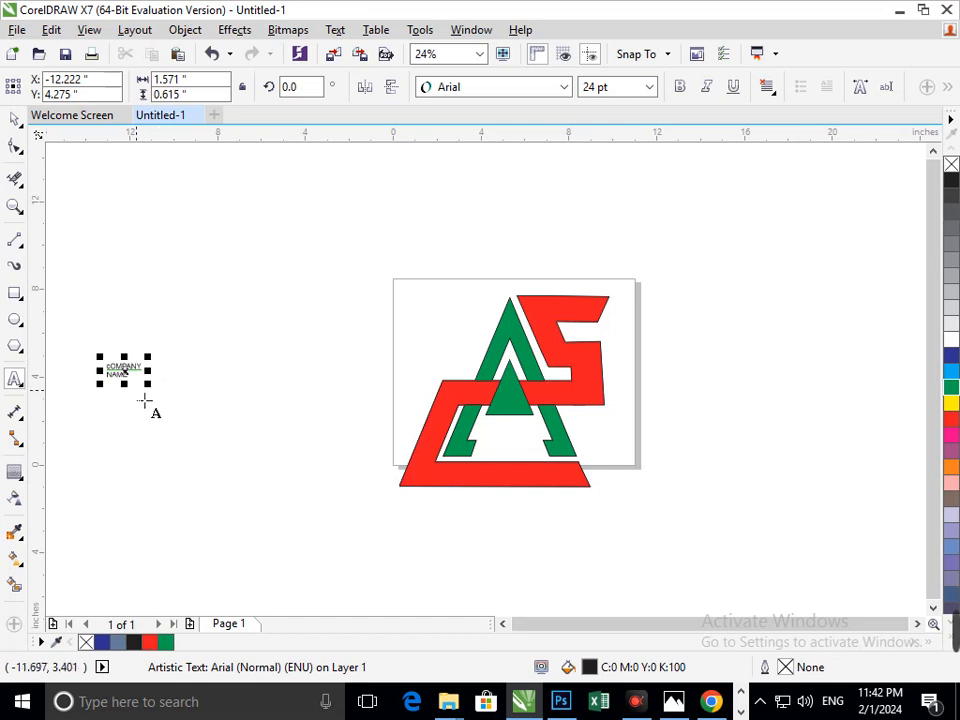
Enlarge the two-line text to about 86.5 pt and replace its first letter with a capital C.
drag(146, 384, 202, 428)
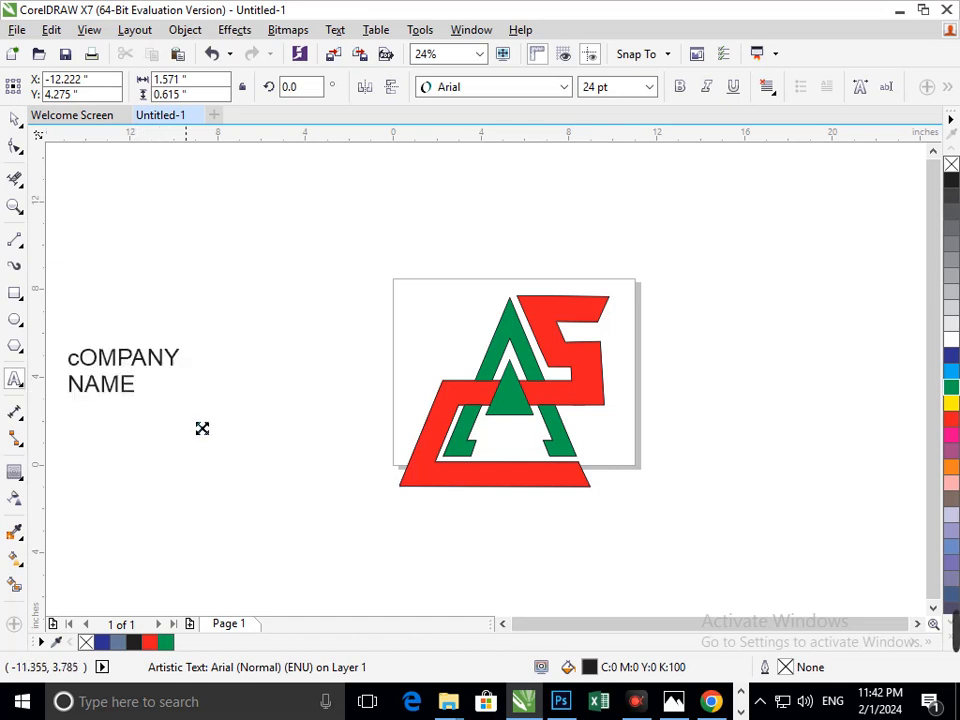
click(75, 362)
key(BackSpace)
text(c)
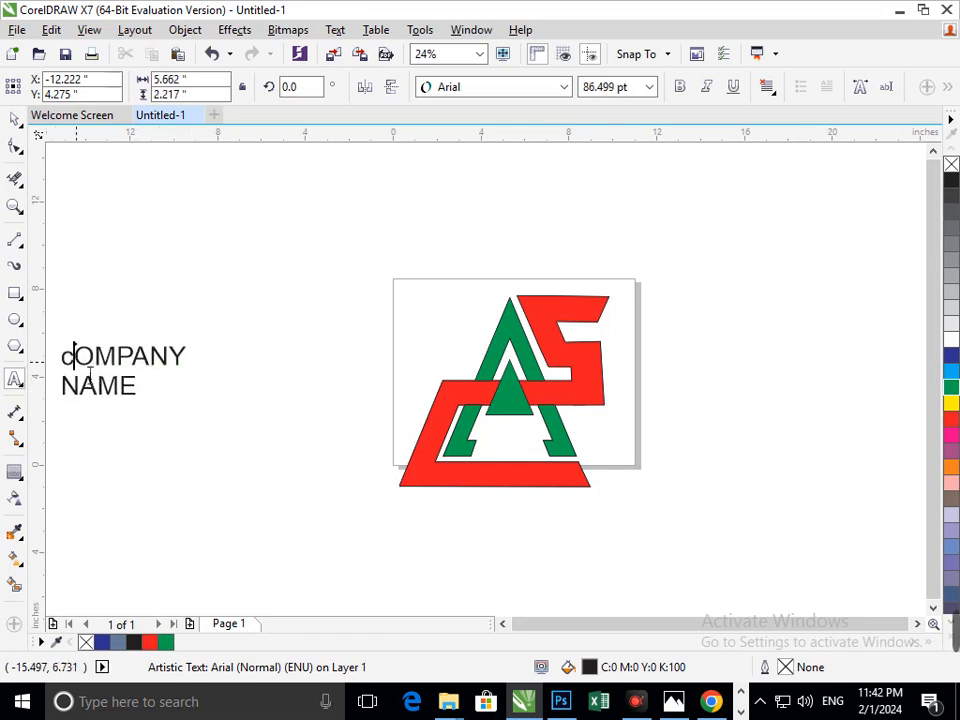
key(BackSpace)
text(C)
key(Escape)
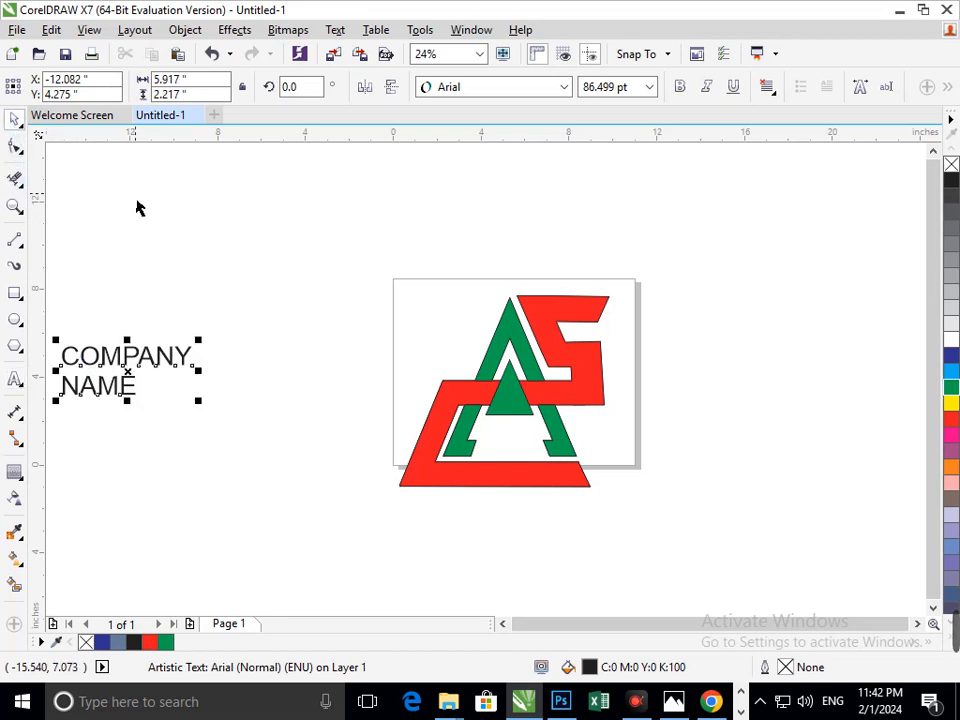
Move the "COMPANY NAME" text below the logo's lower red bar.
drag(120, 391, 495, 555)
click(620, 566)
key(F3)
key(z)
drag(381, 379, 558, 457)
click(490, 598)
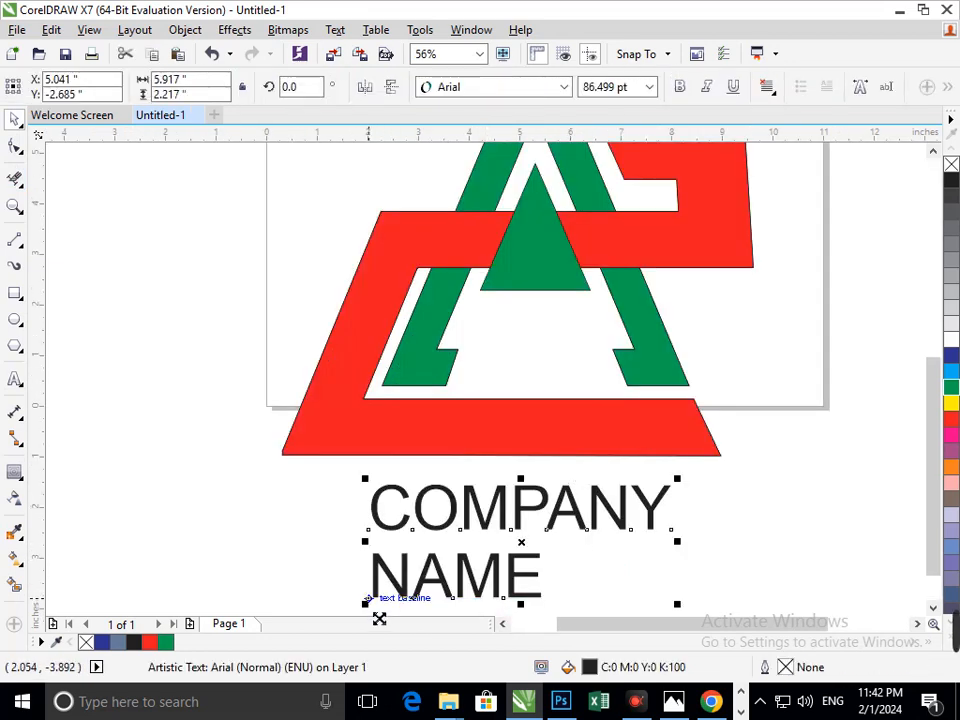
Shrink the COMPANY NAME text to about 63.84 pt and indent its second line with spaces so NAME sits centred under COMPANY.
drag(377, 619, 406, 562)
click(422, 581)
double_click(399, 570)
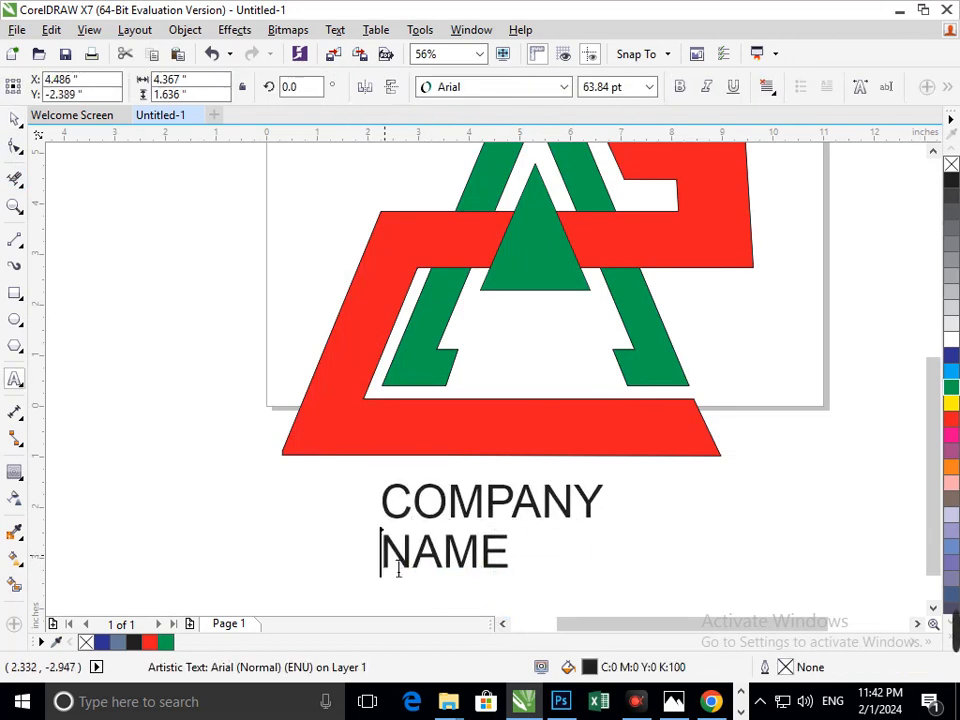
Recolour the word NAME blue (C100 M100 Y0 K0).
drag(568, 576, 461, 574)
click(951, 355)
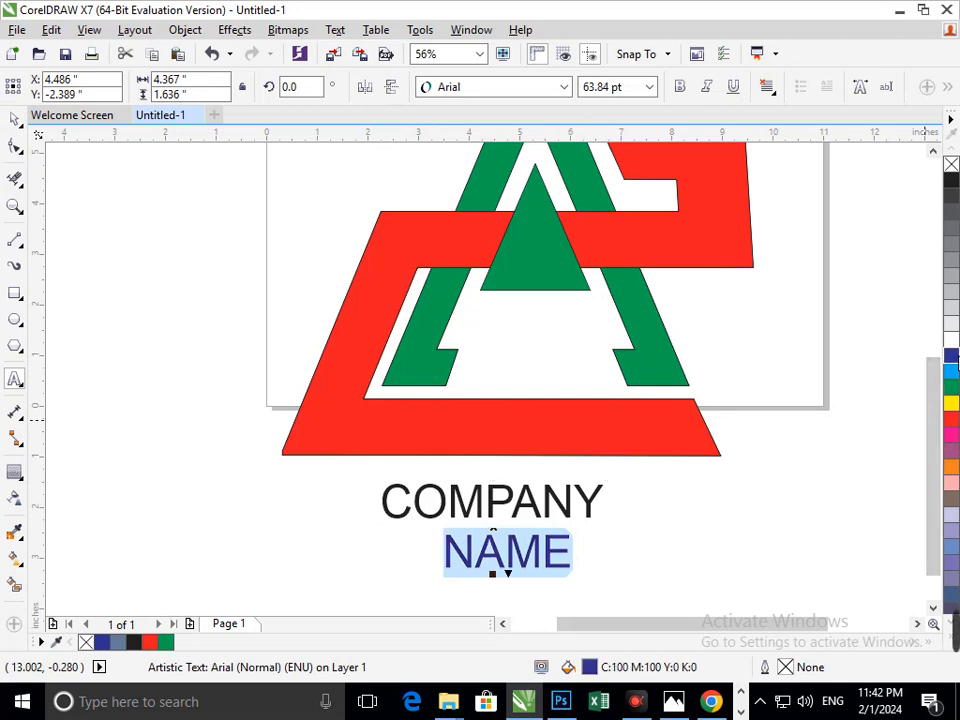
click(16, 120)
click(530, 476)
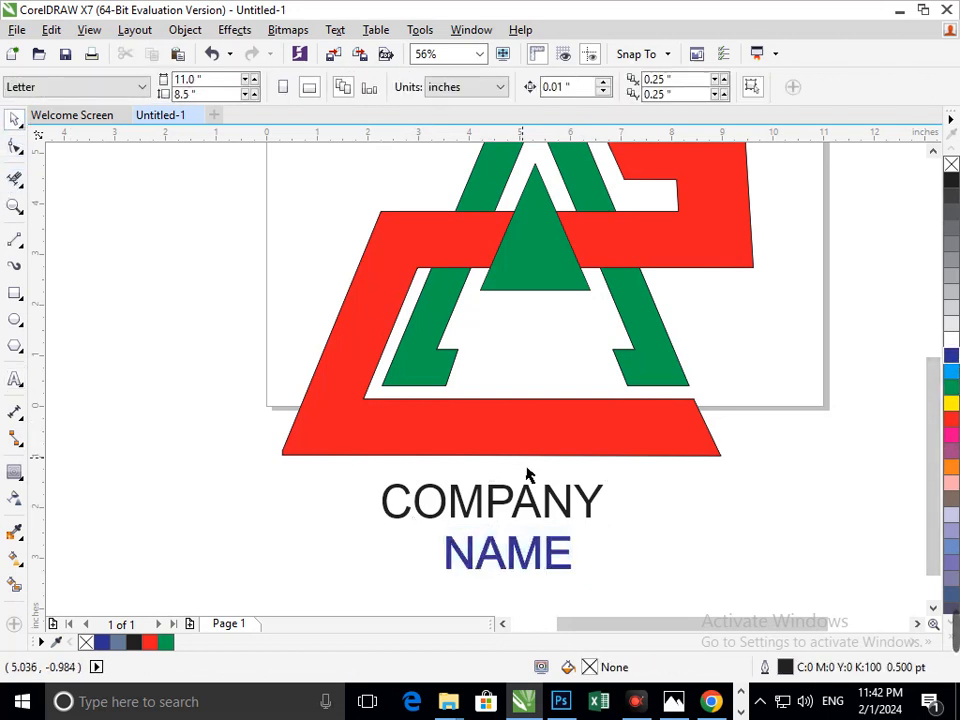
Give the word COMPANY a purple fill (C20 M80 Y0 K20) and a matching outline.
double_click(573, 520)
drag(598, 523, 395, 522)
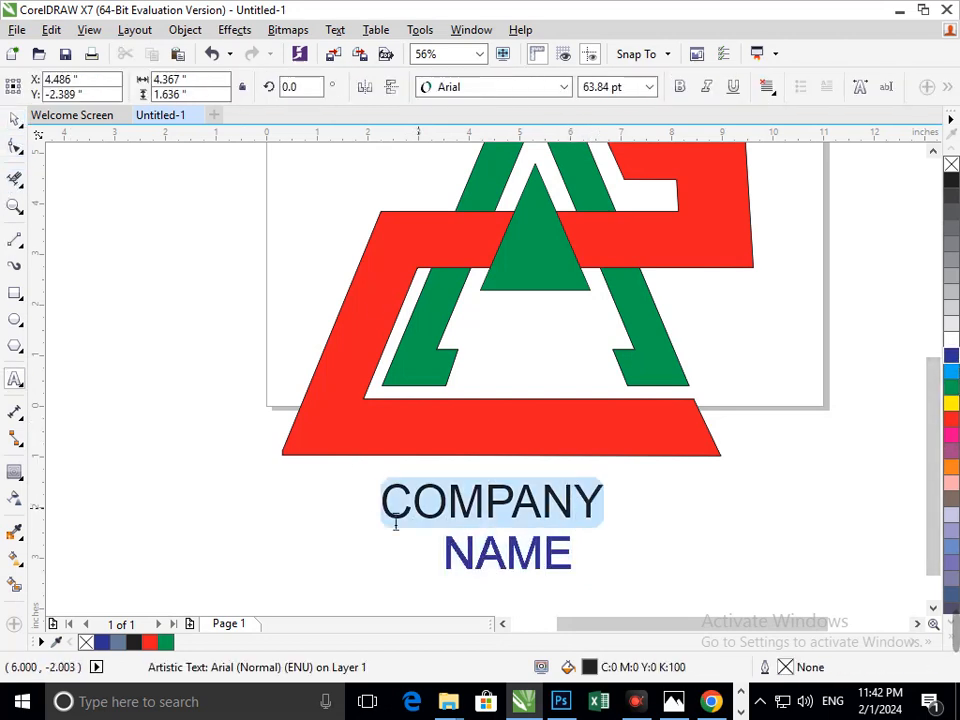
click(951, 419)
right_click(951, 419)
click(950, 359)
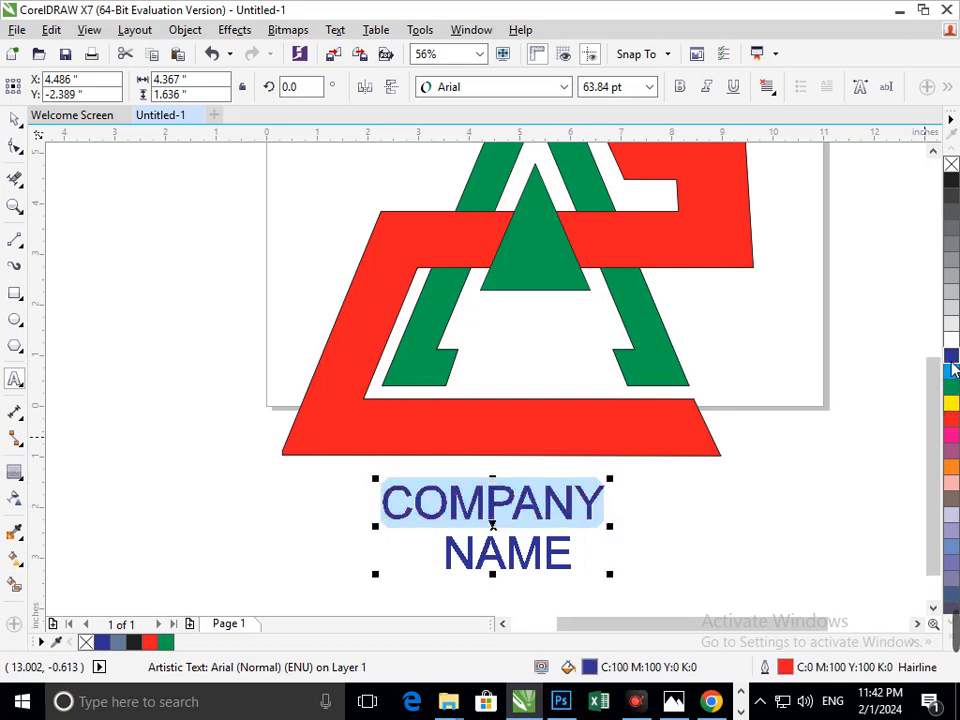
right_click(950, 359)
click(951, 422)
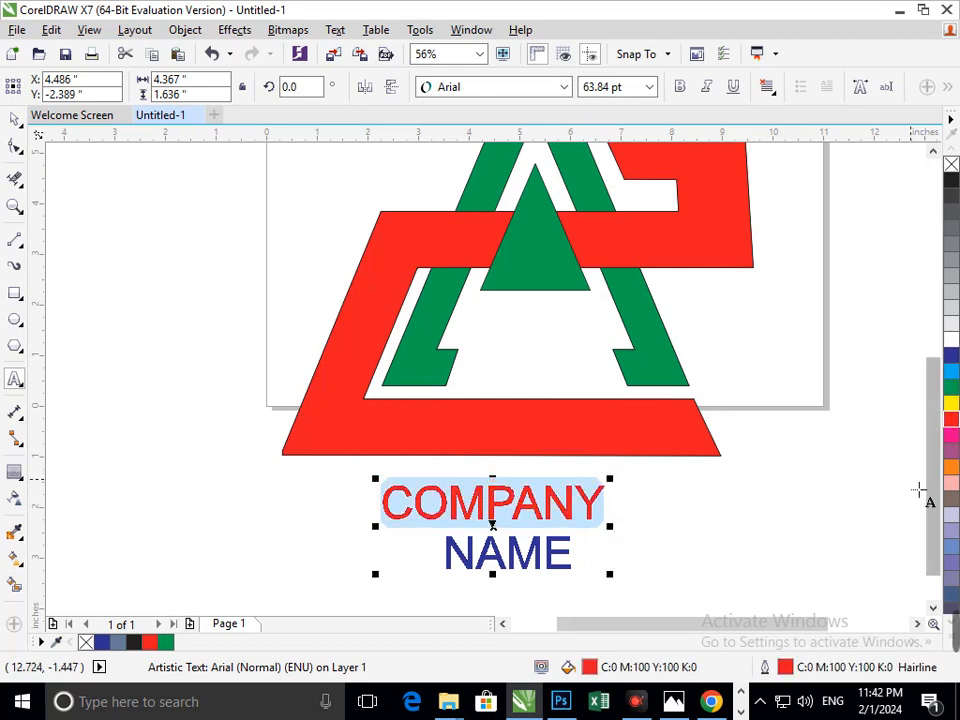
click(951, 451)
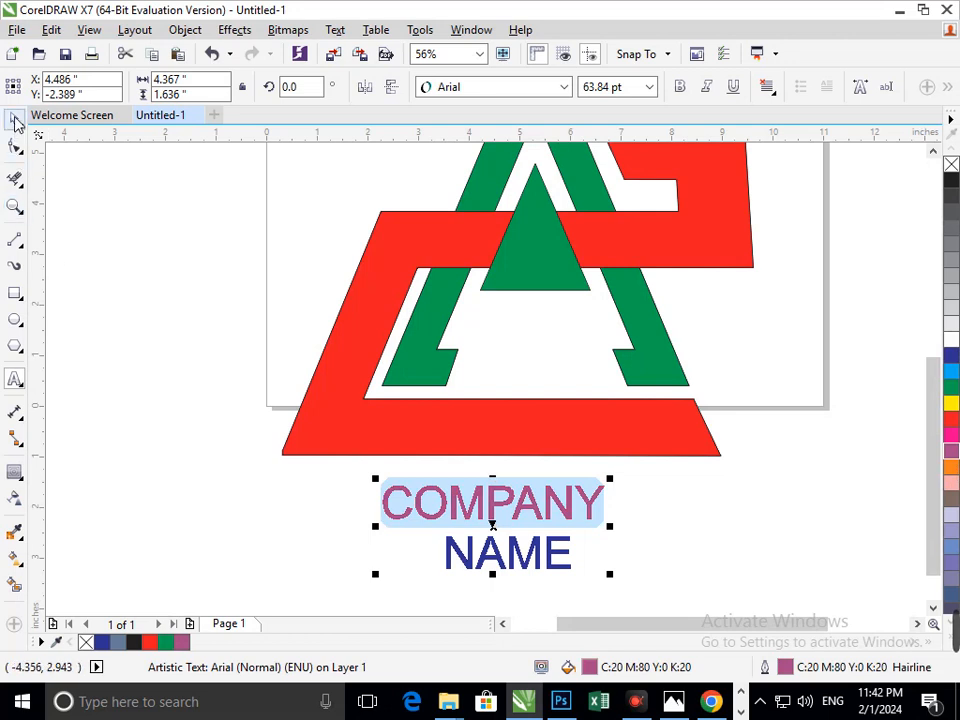
click(14, 119)
click(195, 315)
Move the whole logo with its caption off the page, about 26 inches left and 11 inches up.
mouse_move(422, 433)
mouse_down()
mouse_move(515, 496)
mouse_move(443, 436)
mouse_move(508, 471)
mouse_move(613, 480)
mouse_up()
scroll(515, 496, down, 2)
key(F2)
click(576, 485)
click(536, 454)
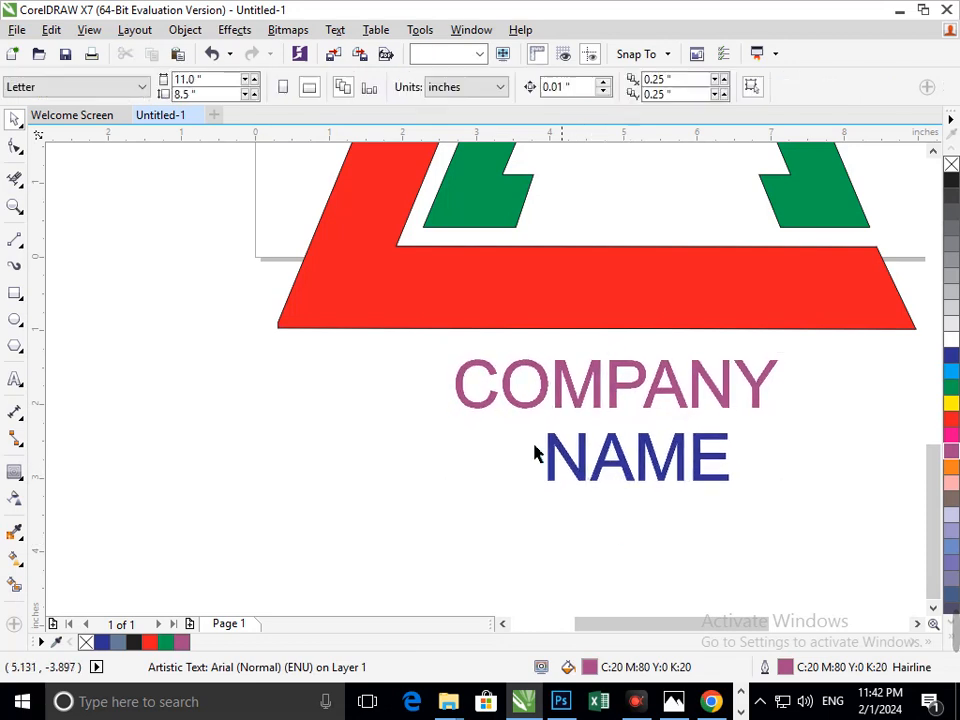
key(F3)
drag(390, 325, 621, 519)
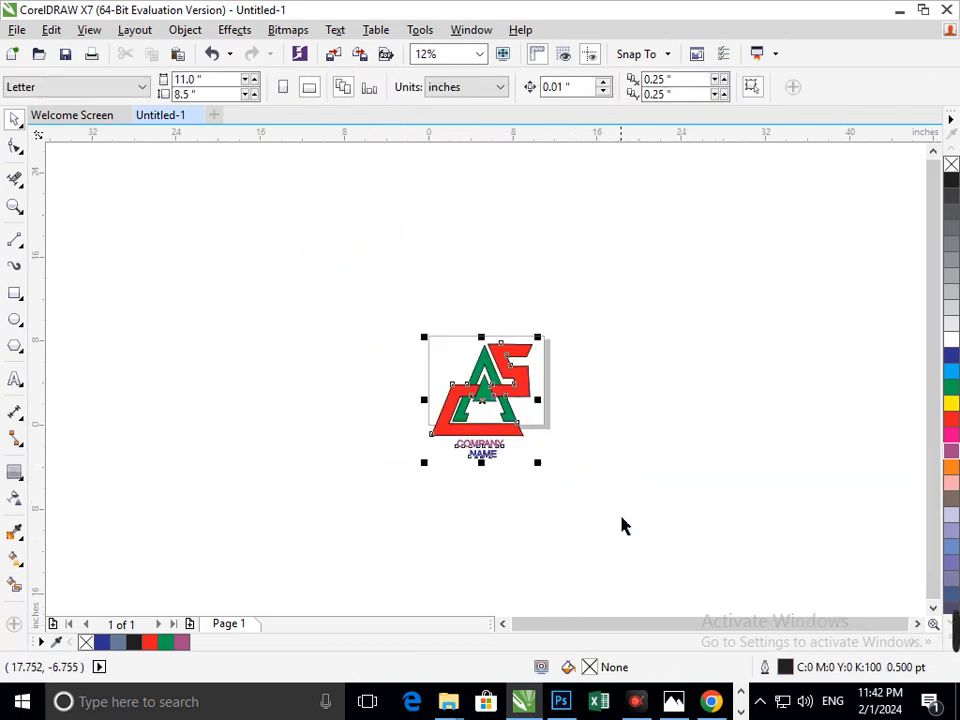
drag(510, 443, 407, 370)
key(ctrl+a)
drag(474, 440, 198, 324)
click(254, 409)
key(F2)
drag(121, 206, 315, 371)
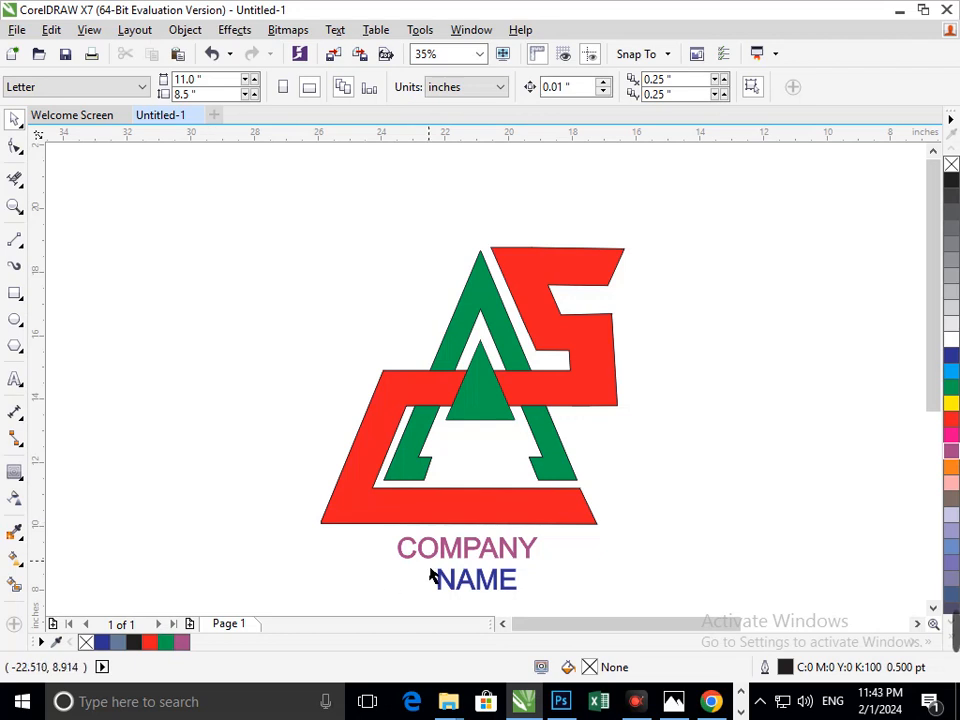
Try bold on the COMPANY NAME caption and undo it.
click(502, 594)
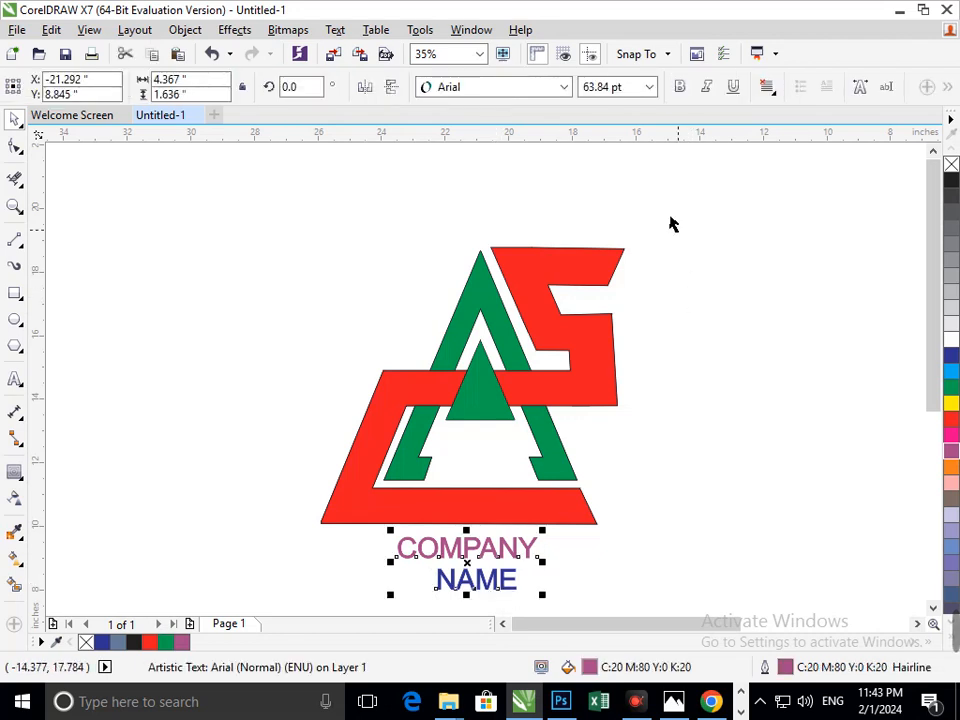
click(679, 87)
click(708, 310)
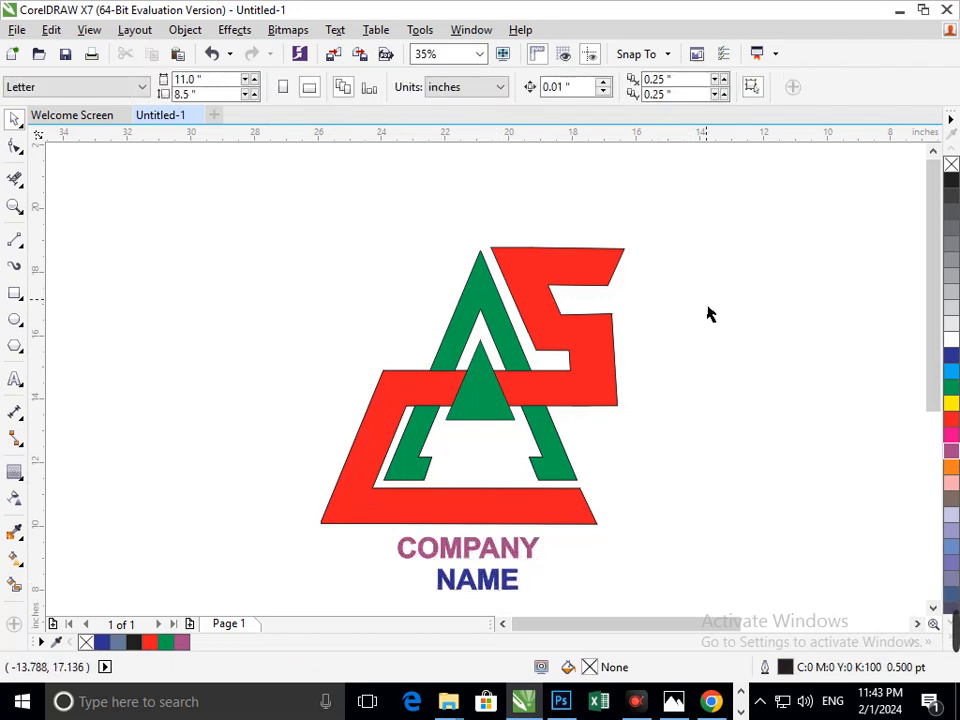
key(ctrl+z)
click(720, 390)
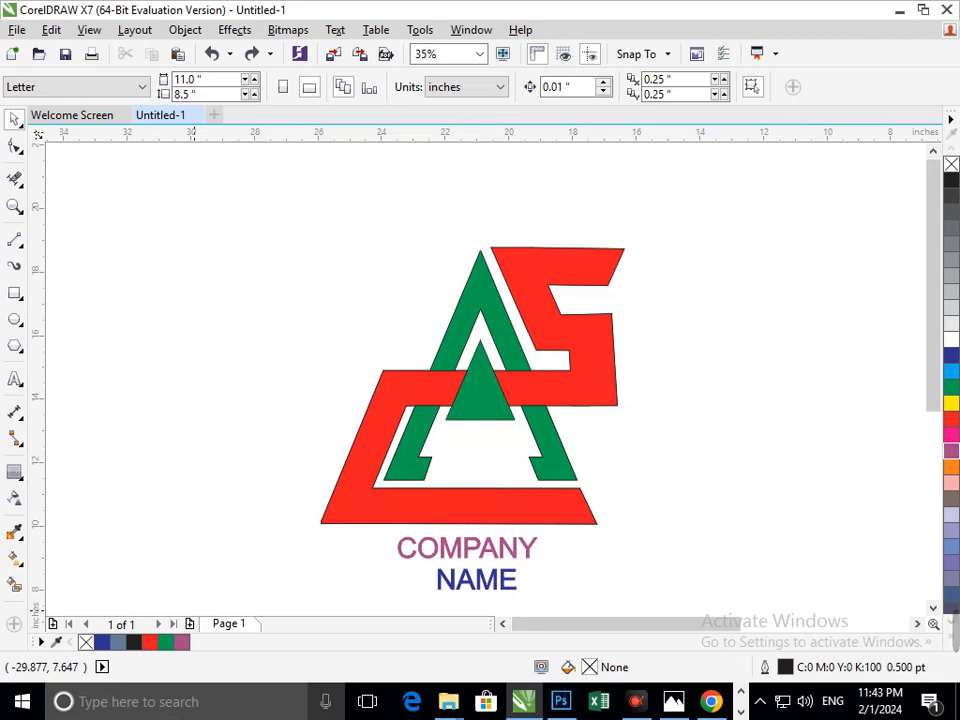
Try a black fill on the whole COMPANY NAME caption and undo the recolouring.
click(452, 565)
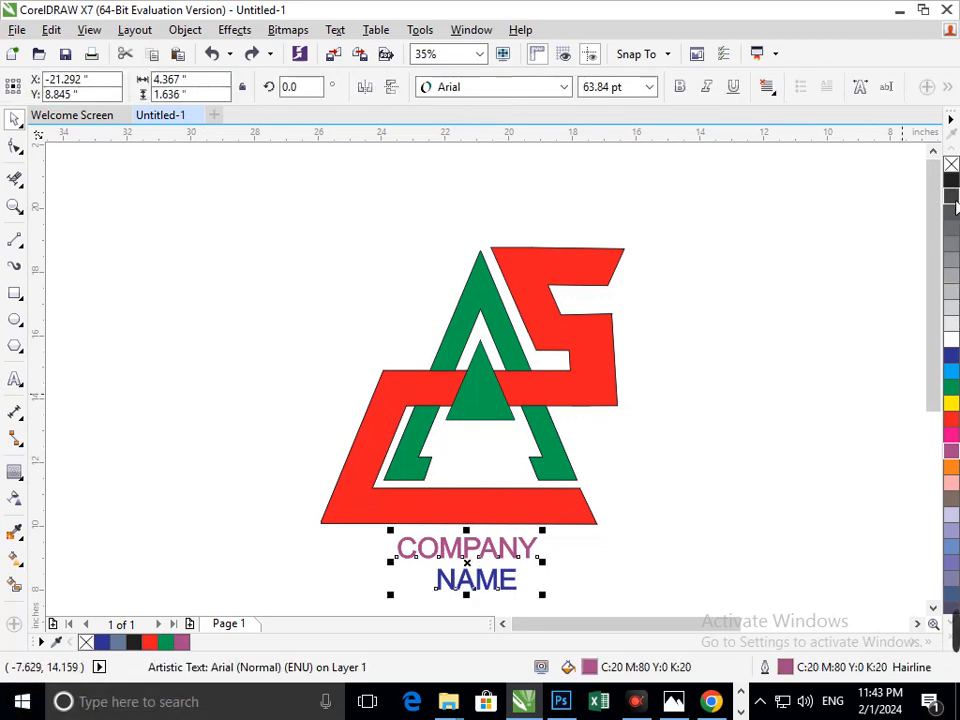
click(951, 180)
click(729, 339)
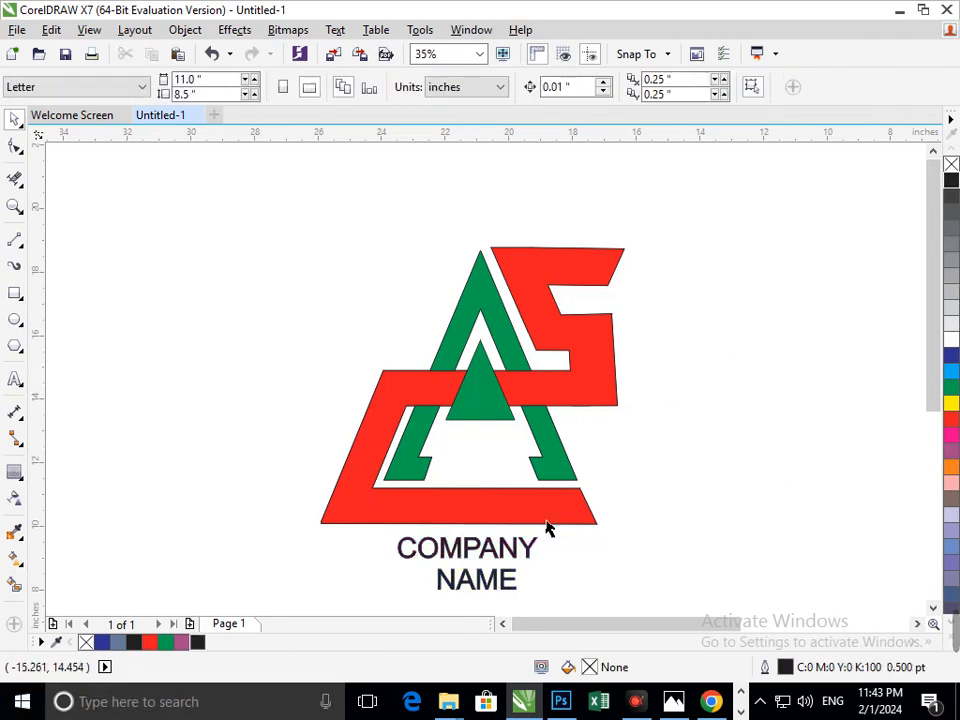
click(512, 560)
key(ctrl+z)
key(ctrl+z)
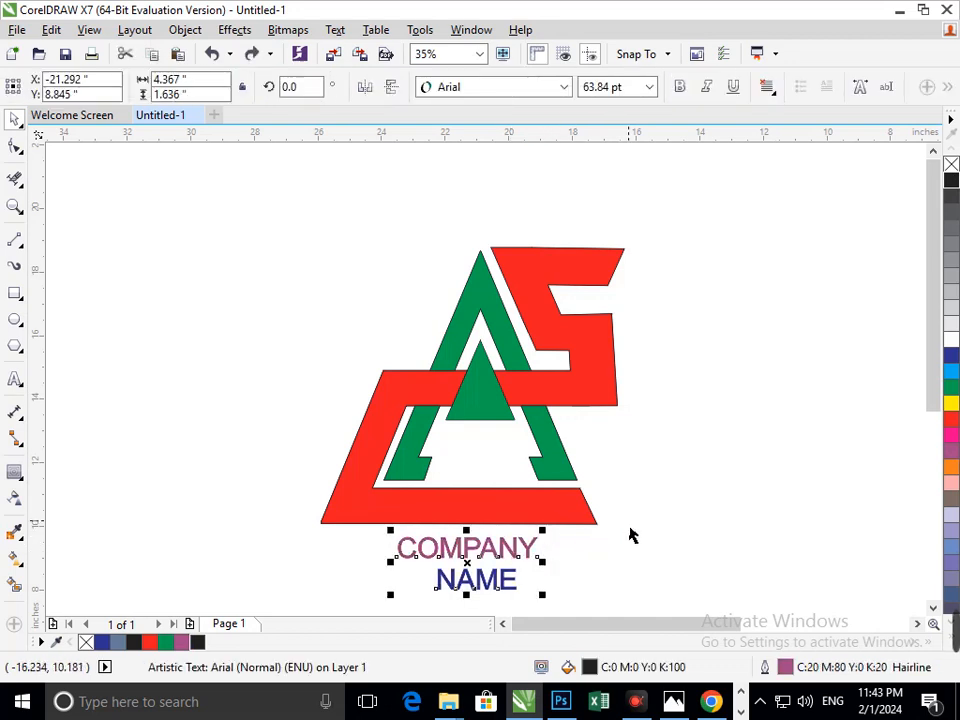
click(653, 514)
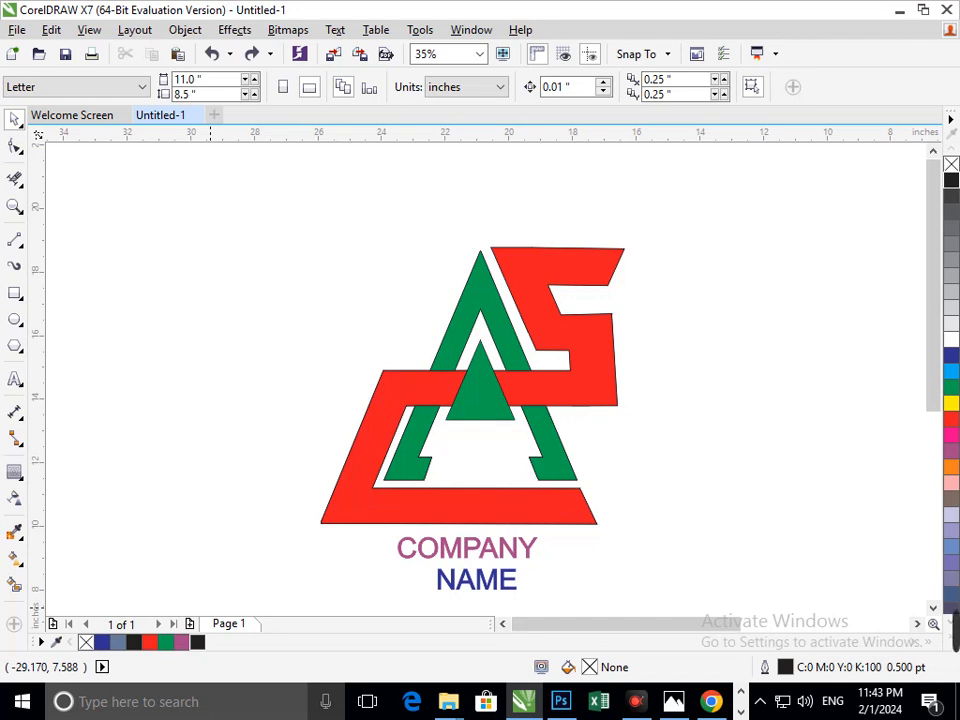
Try moving the red S-shaped piece away from the logo and undo the move.
drag(560, 403, 577, 436)
key(ctrl+z)
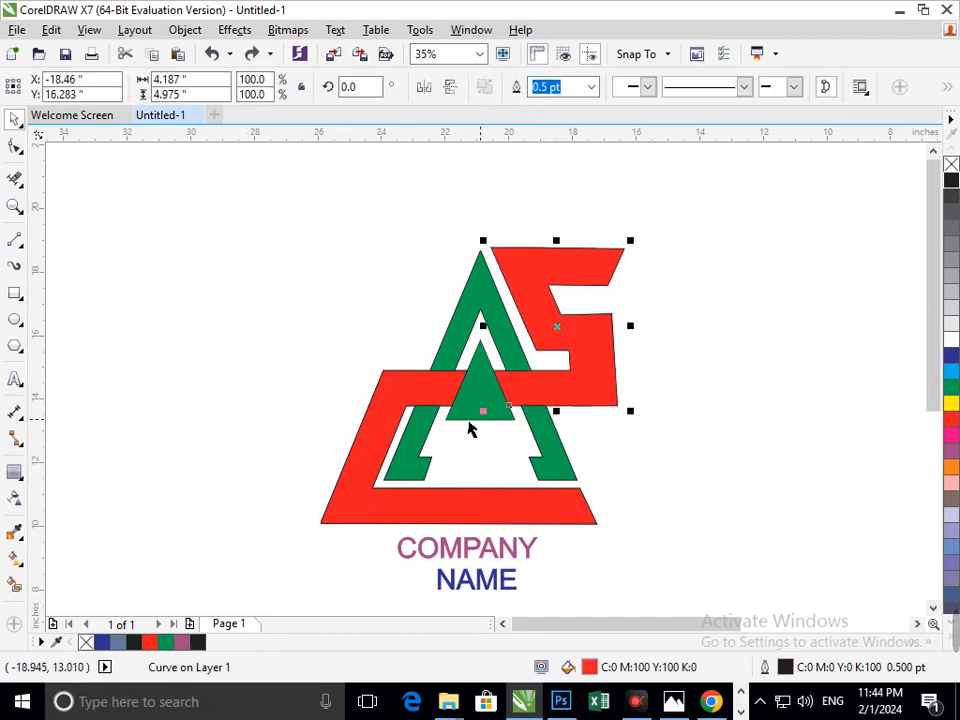
shift+click(412, 402)
key(F10)
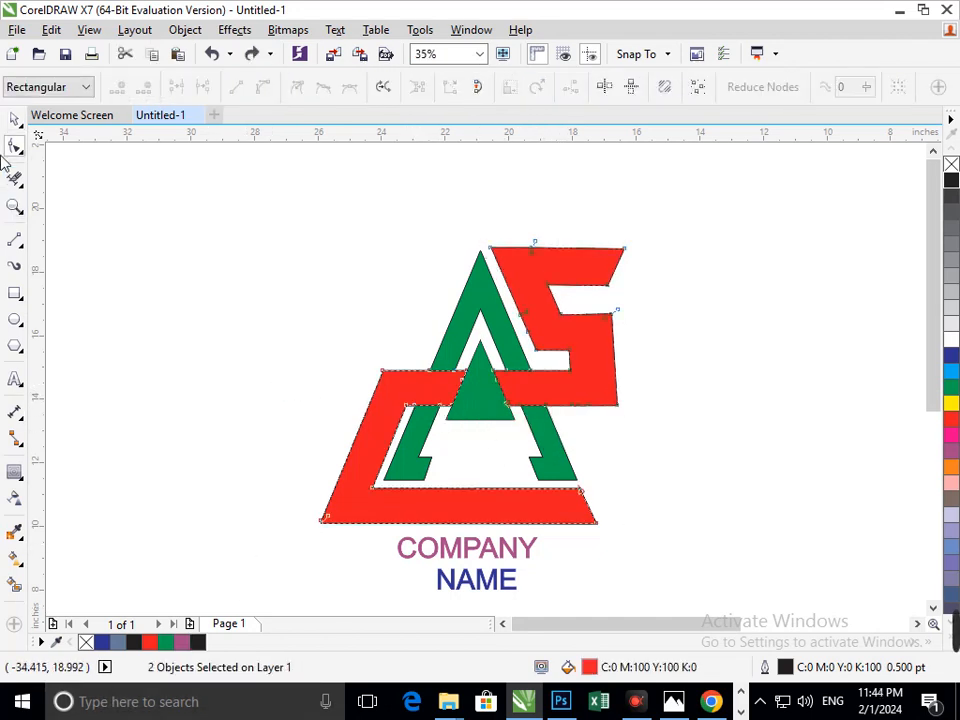
key(space)
click(193, 420)
Group the red C-shaped piece with the red S-shaped piece, keeping both in their original positions.
drag(419, 400, 337, 400)
key(ctrl+z)
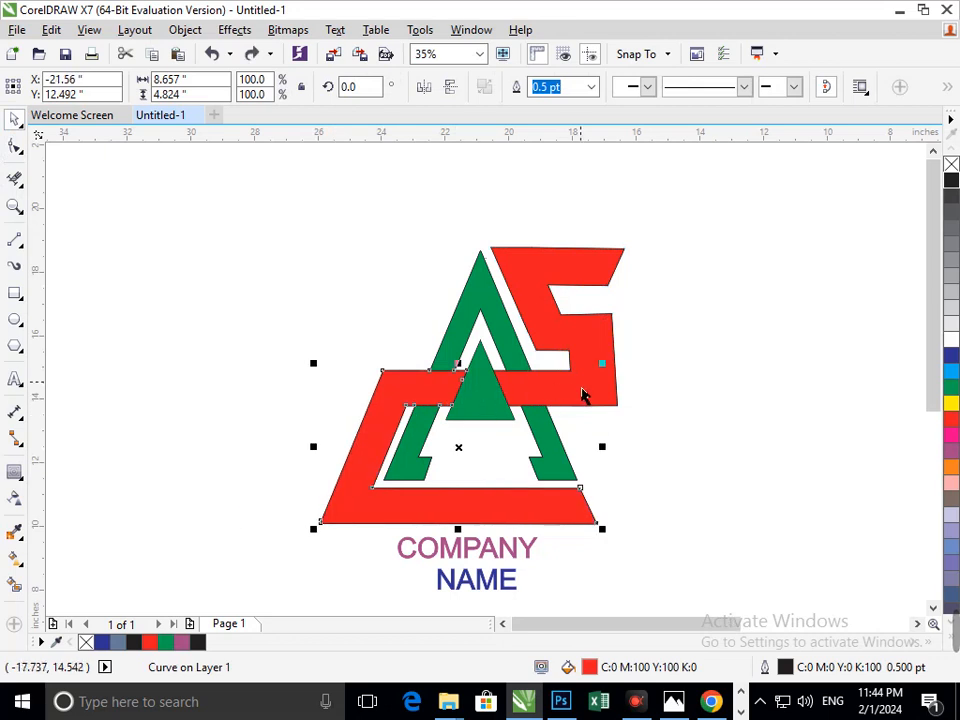
shift+click(597, 403)
key(ctrl+g)
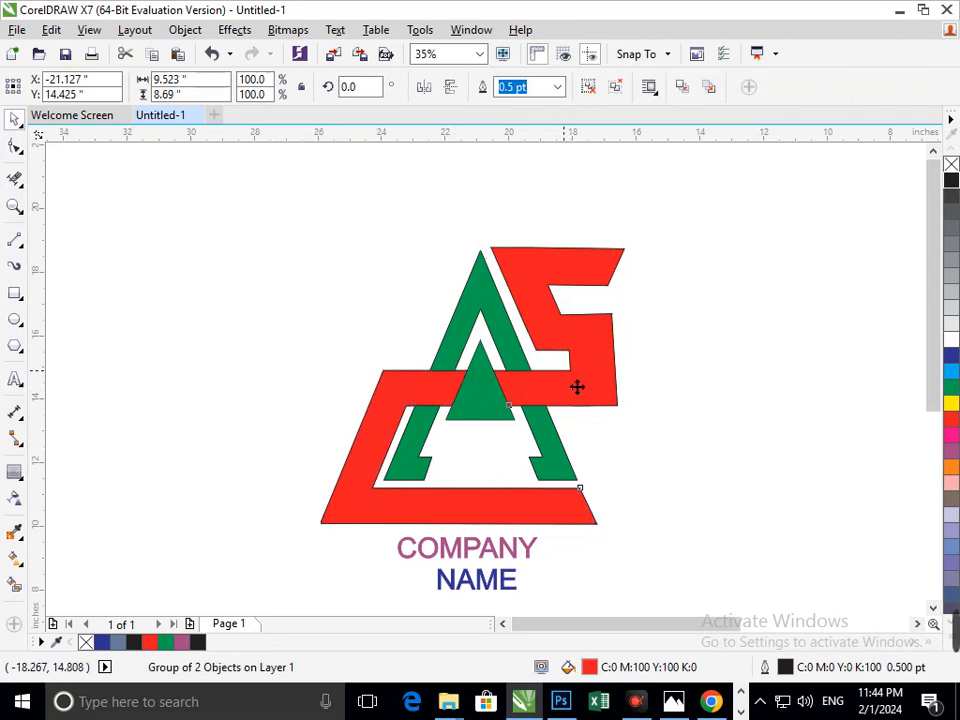
drag(576, 386, 521, 369)
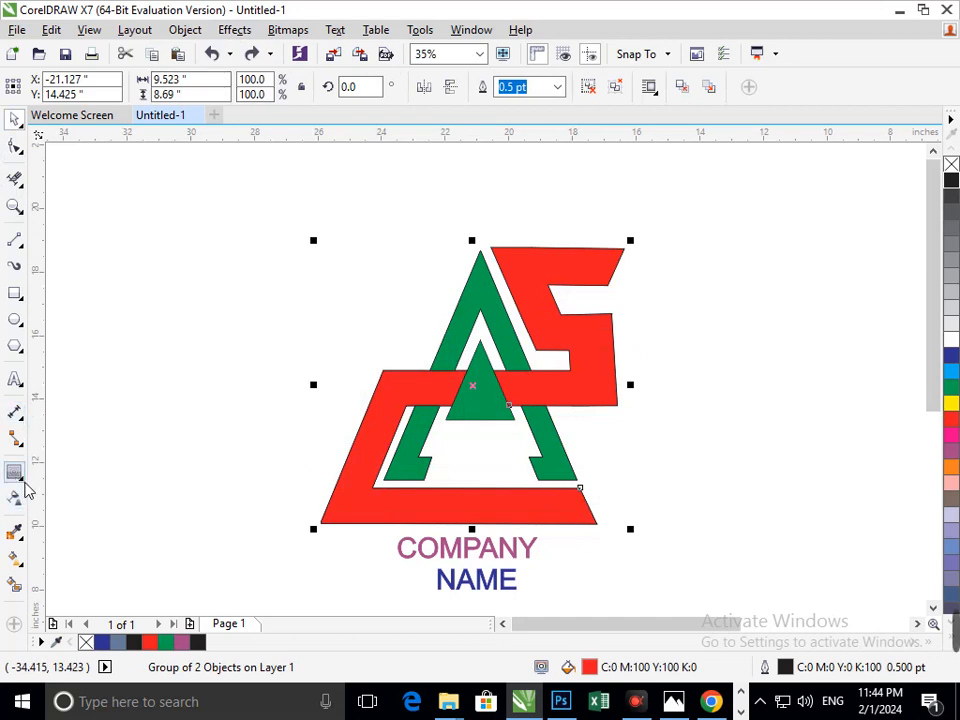
Try a one-step black contour on the grouped red shapes, first outside at about 0.511 inch, and undo it.
click(20, 477)
click(80, 492)
drag(336, 527, 318, 540)
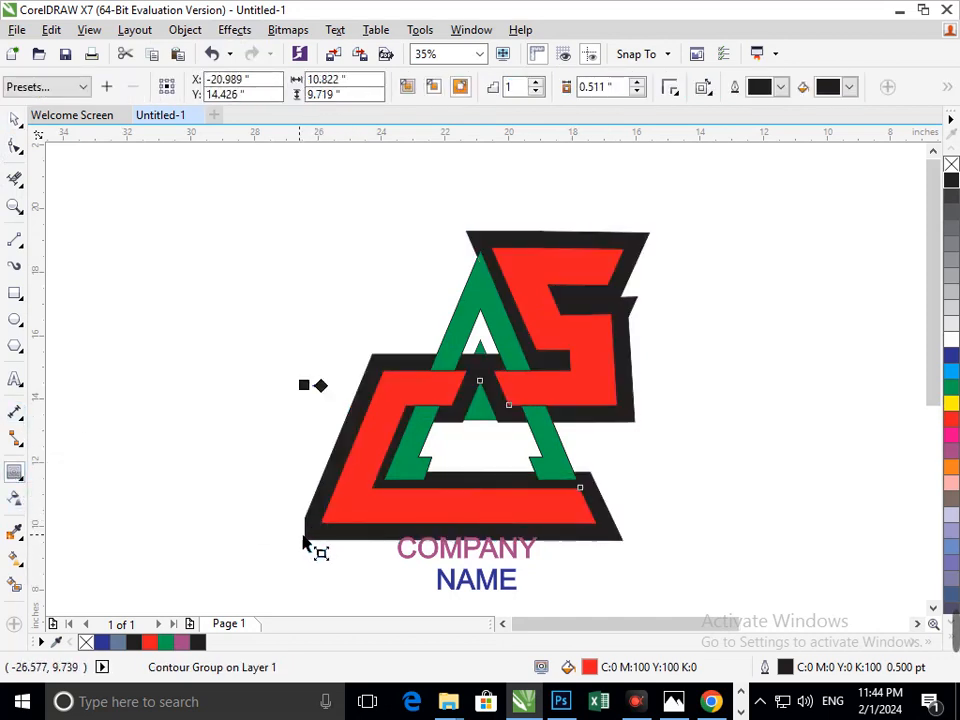
drag(307, 530, 316, 434)
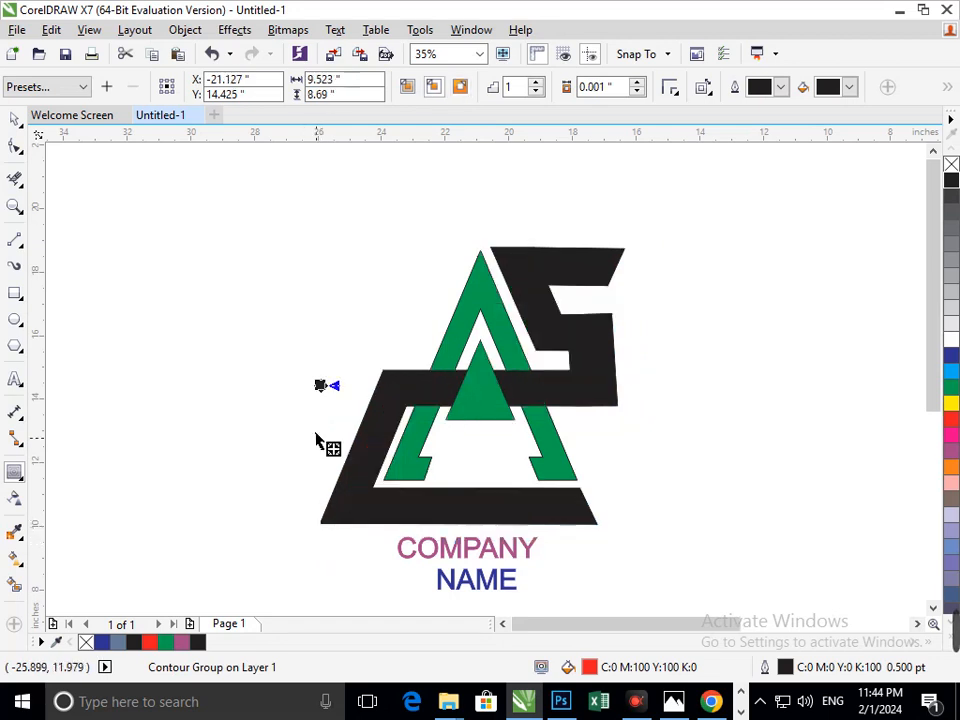
click(15, 119)
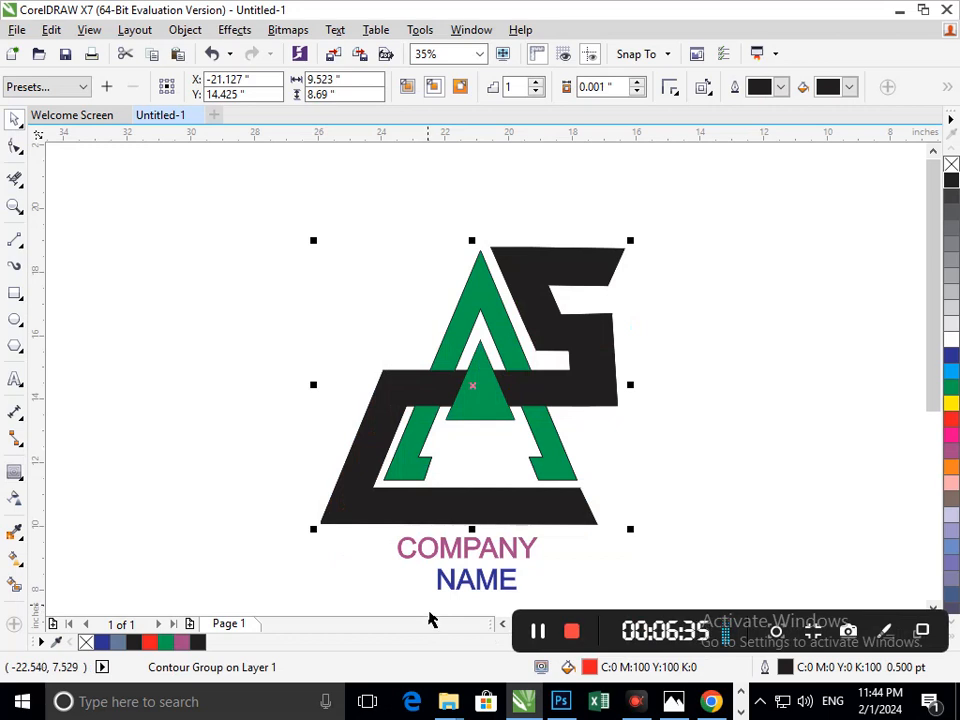
key(ctrl+z)
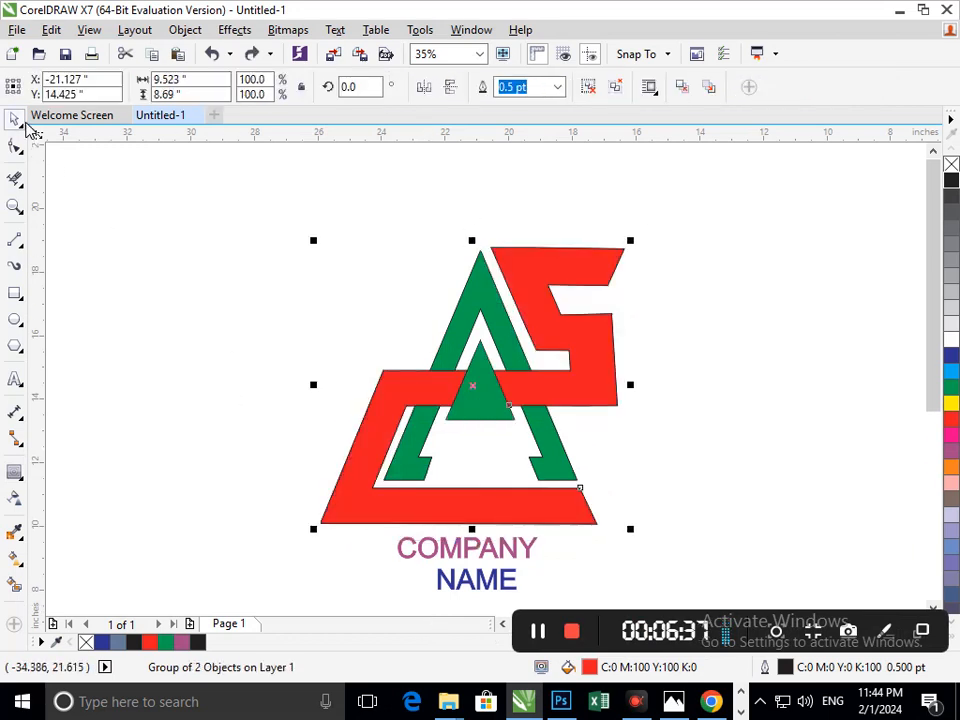
click(186, 291)
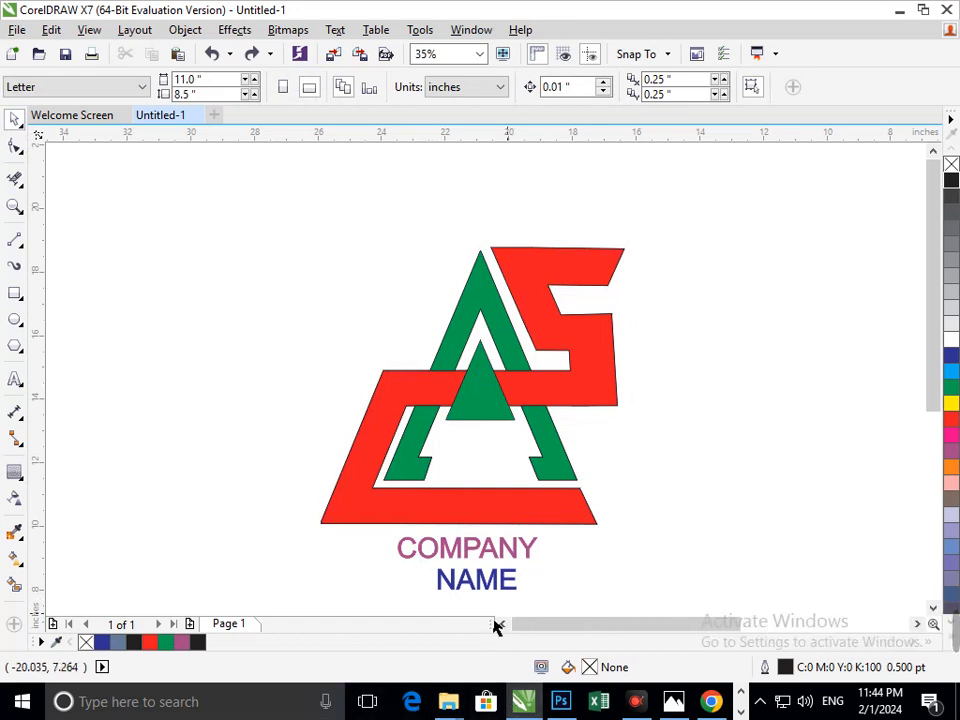
Remove one leading space before NAME to shift the caption's second line slightly left.
double_click(450, 592)
key(BackSpace)
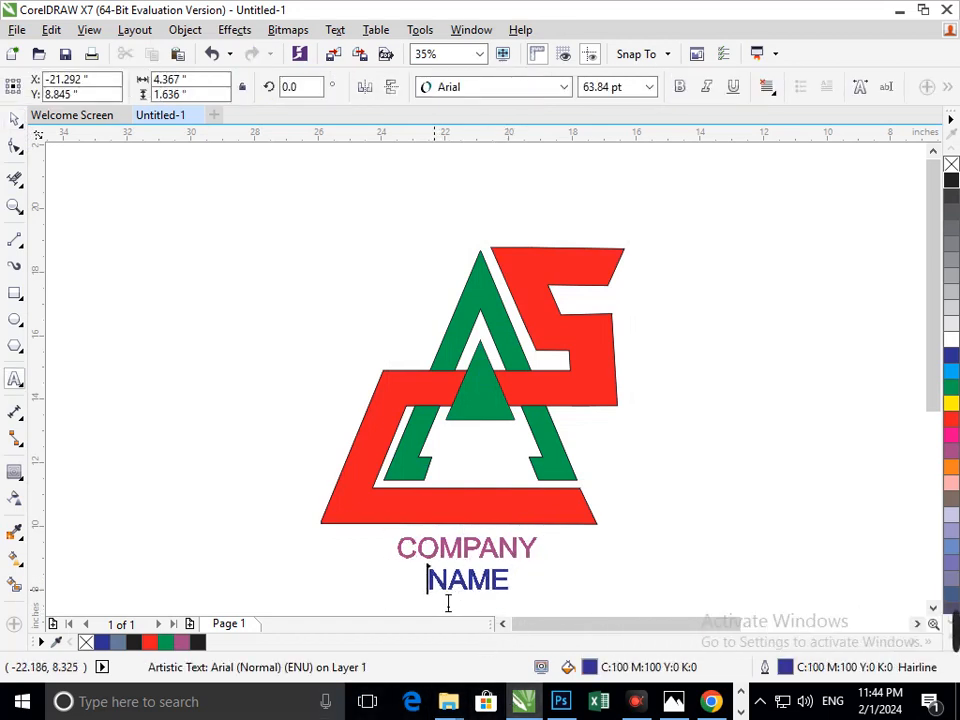
key(Escape)
click(14, 119)
click(403, 575)
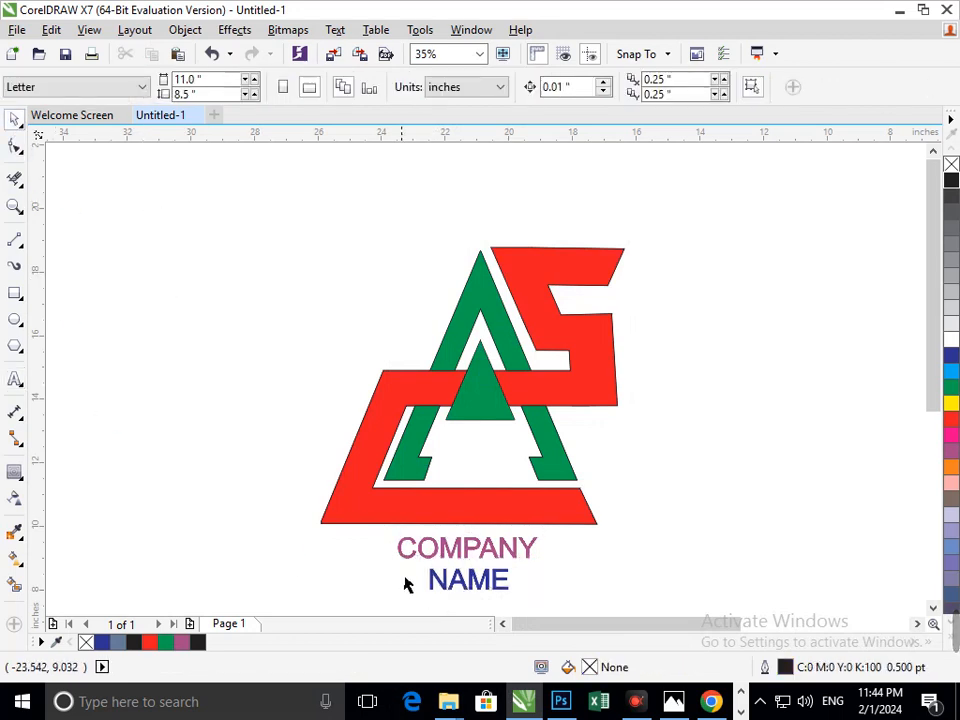
Reposition the caption slightly under the lower red bar, at about X -21.233, Y 8.757 inches.
drag(461, 582, 460, 588)
click(640, 602)
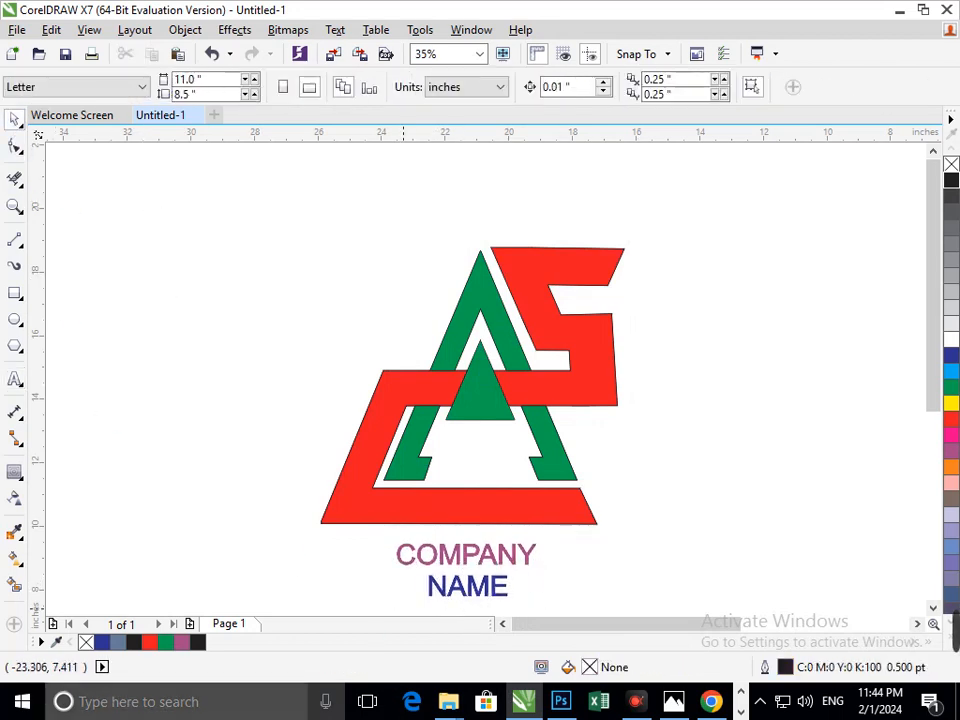
drag(195, 205, 716, 608)
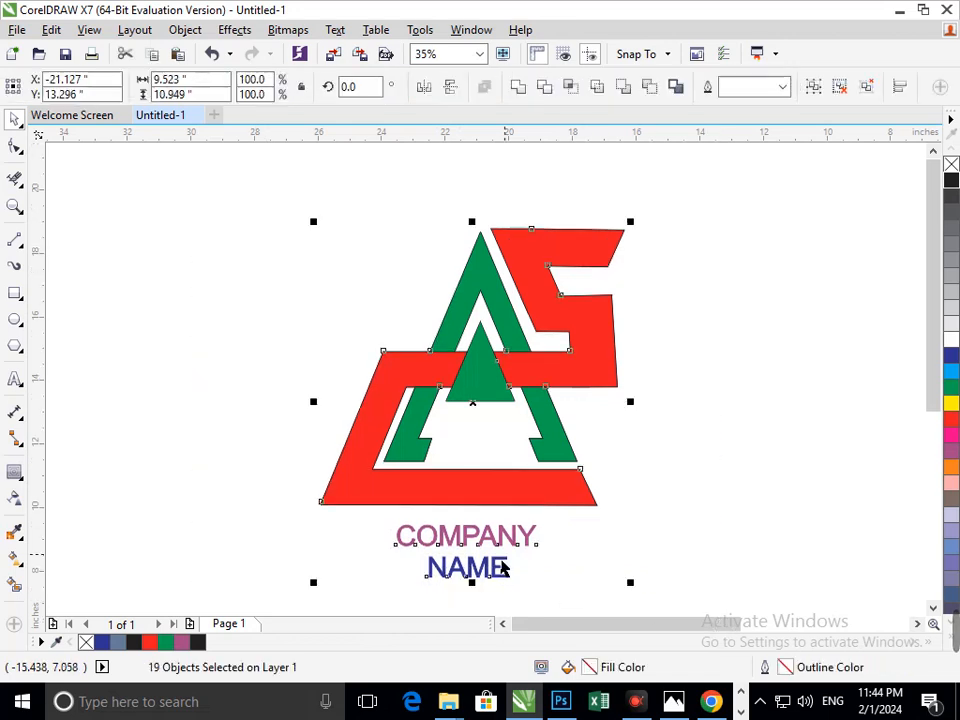
key(Escape)
mouse_move(487, 583)
mouse_down()
mouse_move(499, 561)
mouse_move(502, 577)
mouse_up()
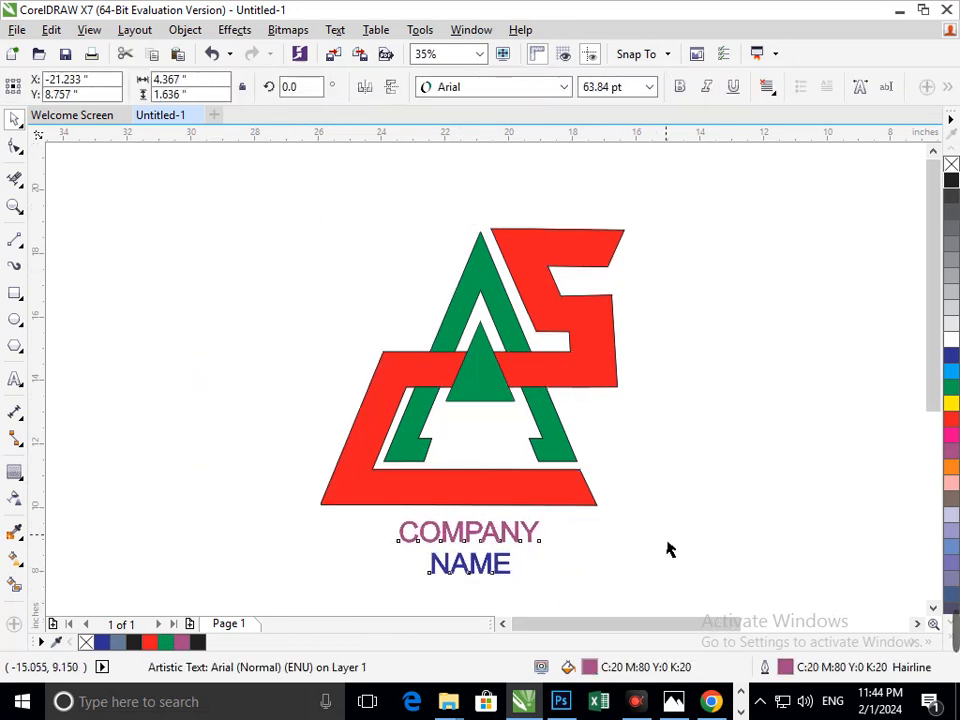
Group all the logo shapes together with the COMPANY NAME caption.
drag(259, 195, 700, 620)
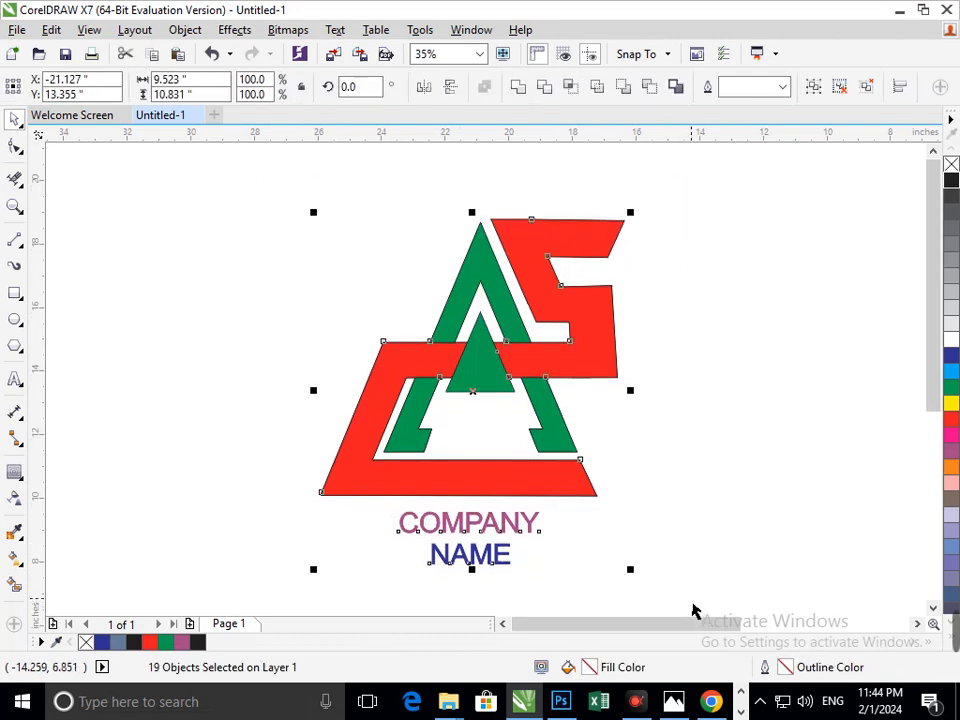
key(ctrl+g)
click(702, 566)
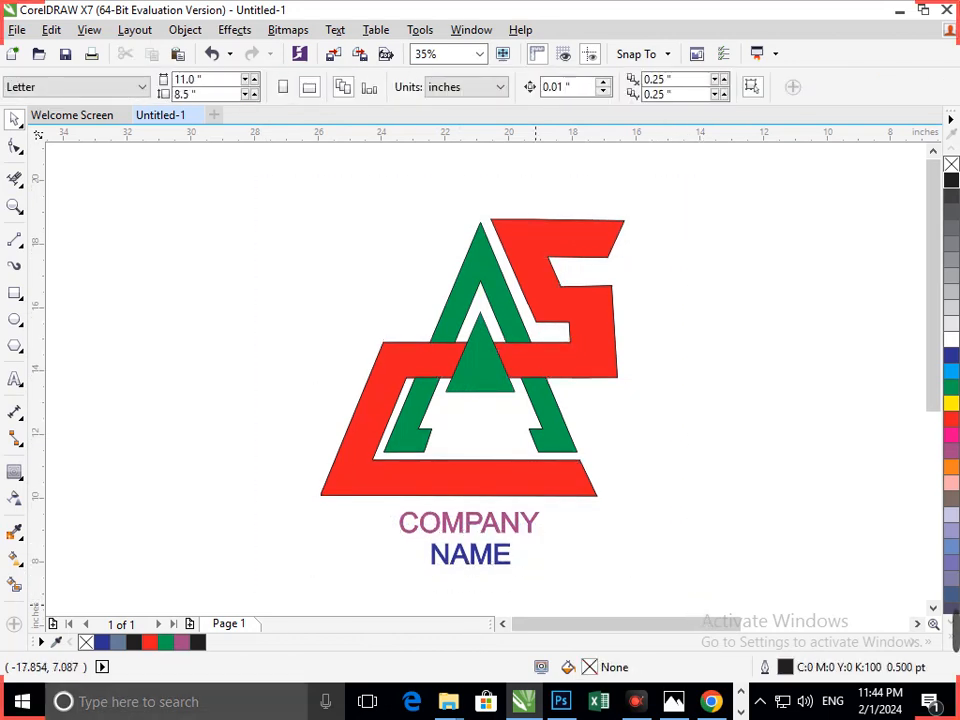